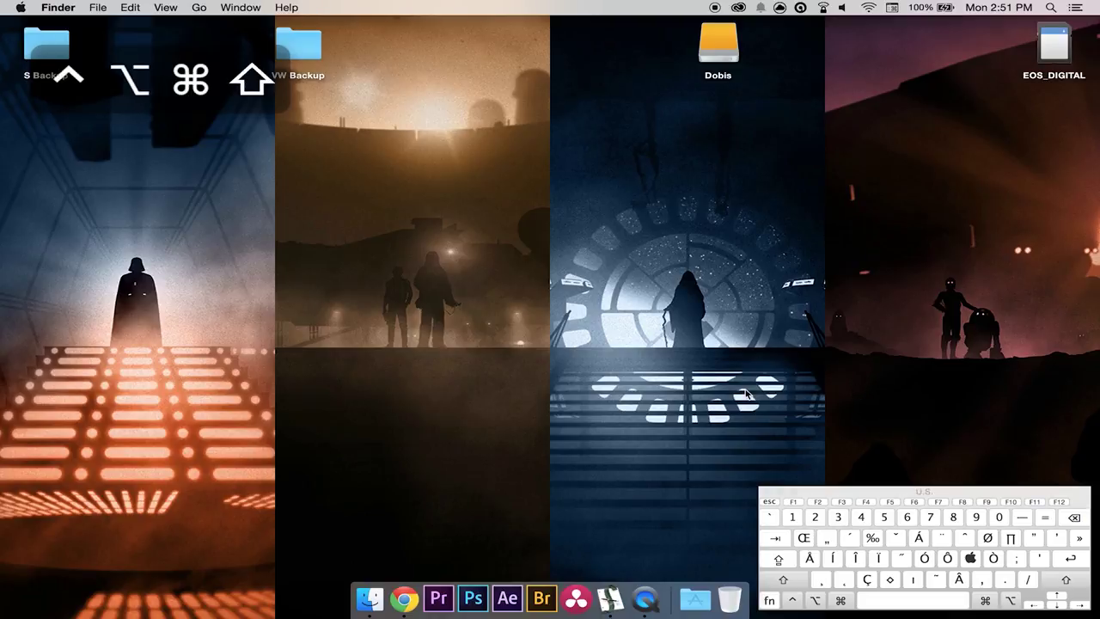
# - Try a modifier-key shortcut, check the Alt characters, and turn off Caps Lock
pyautogui.press('ctrl+alt+super+shift+z')
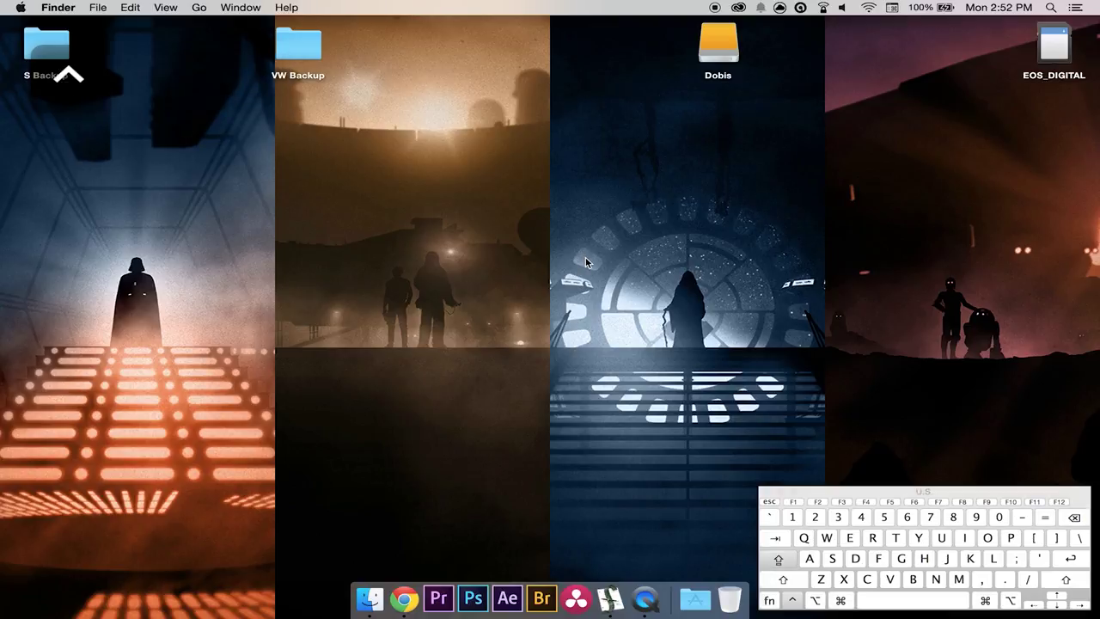
pyautogui.press('alt')
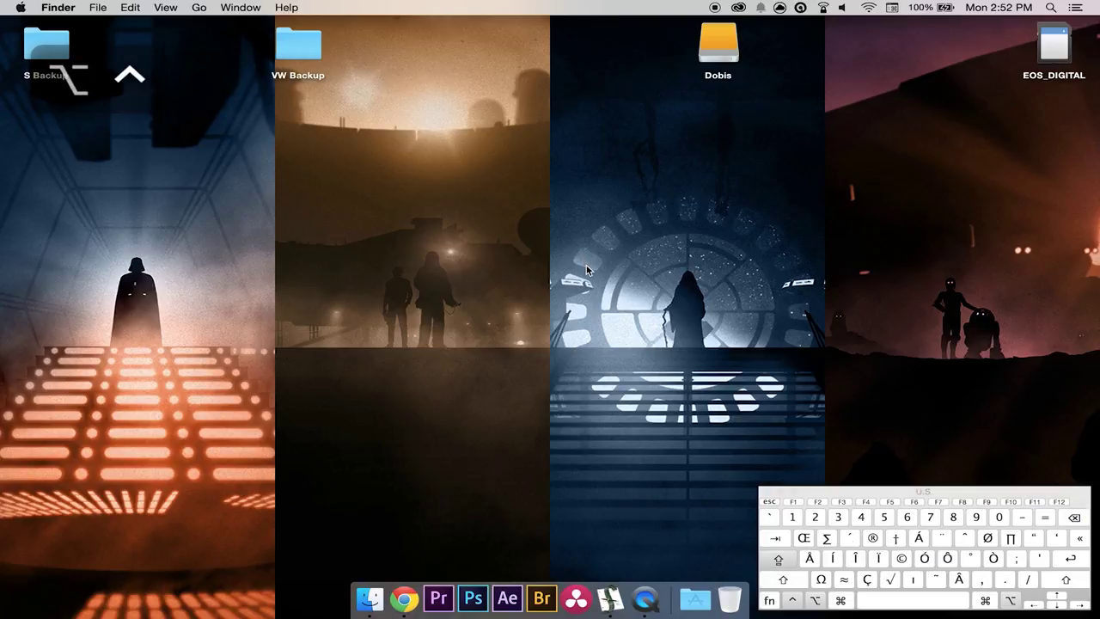
pyautogui.press('capslock')
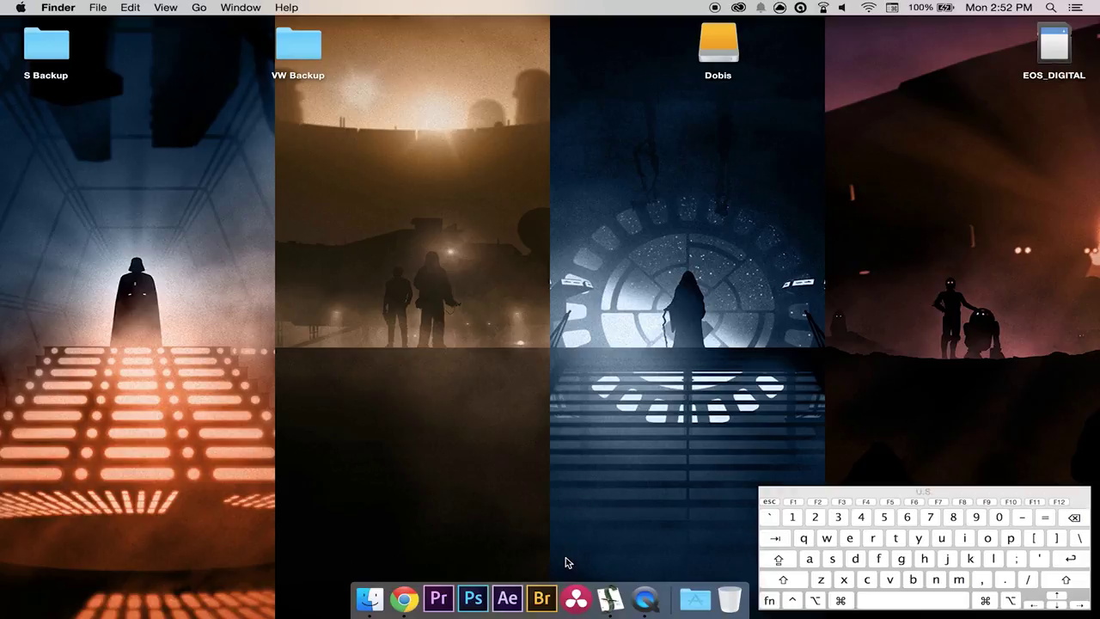
# - Launch Bridge, browse EOS_DIGITAL > DCIM > 101CANON, and preview IMG_0001.CR2
pyautogui.click(542, 599)
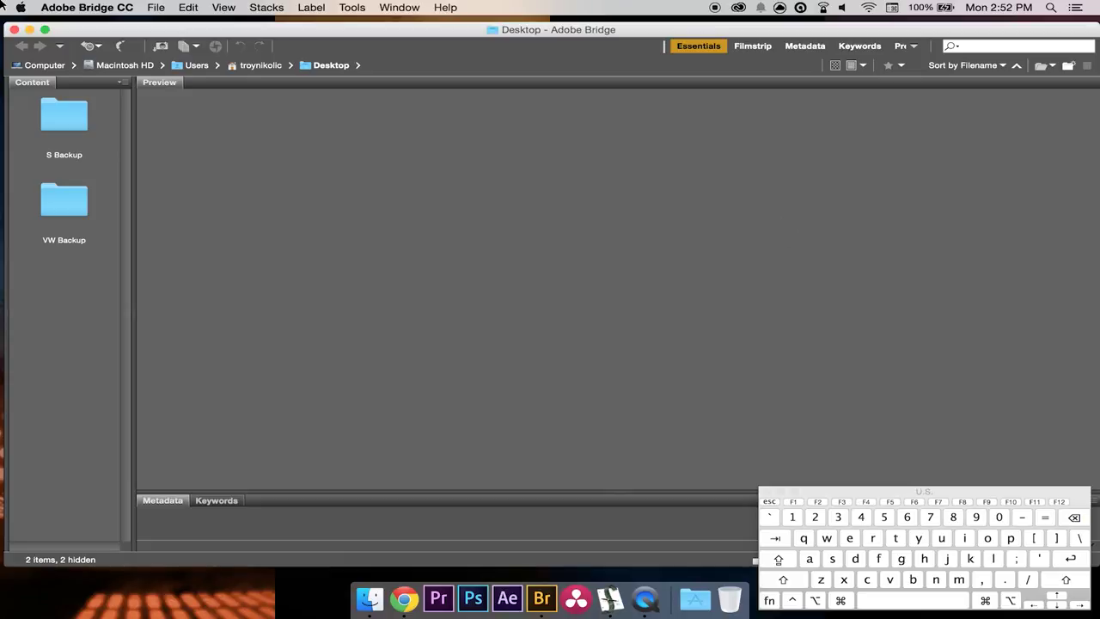
pyautogui.click(45, 65)
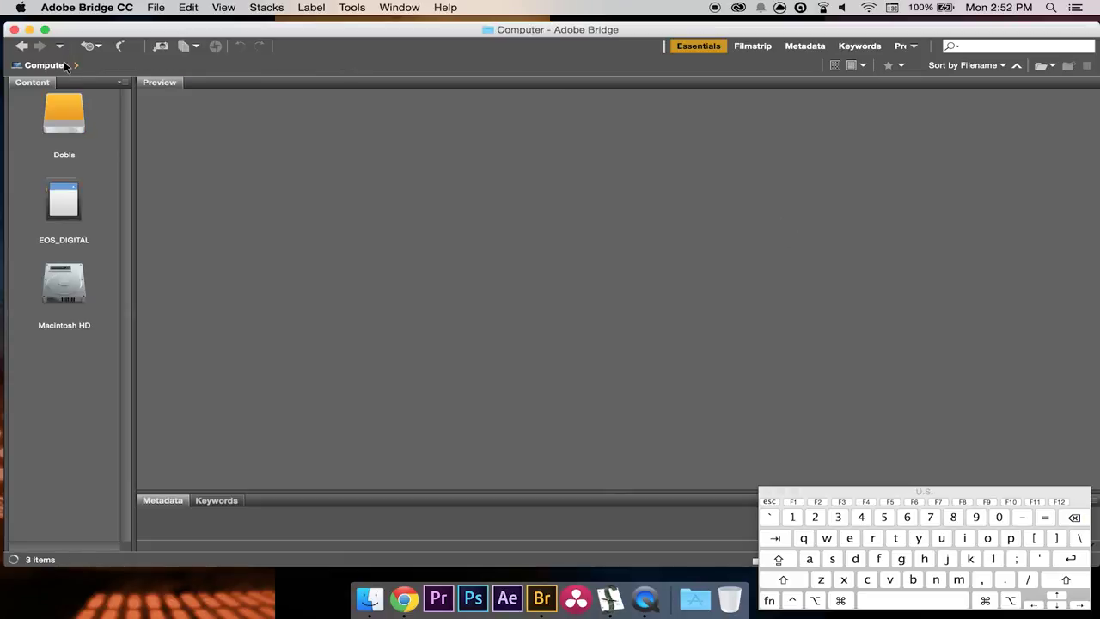
pyautogui.doubleClick(75, 199)
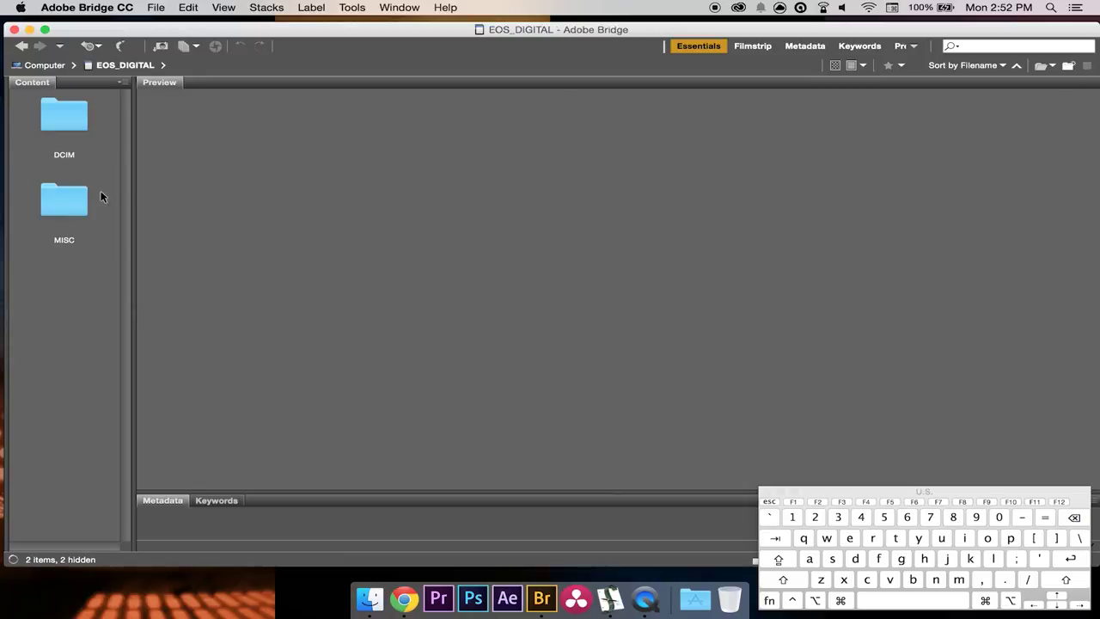
pyautogui.doubleClick(68, 112)
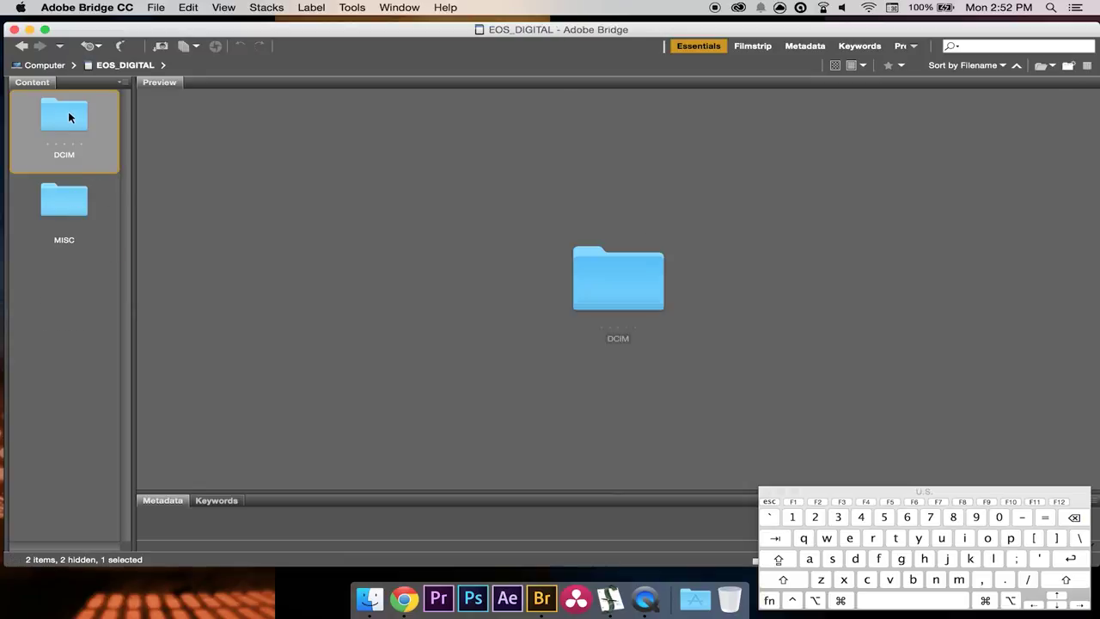
pyautogui.doubleClick(70, 208)
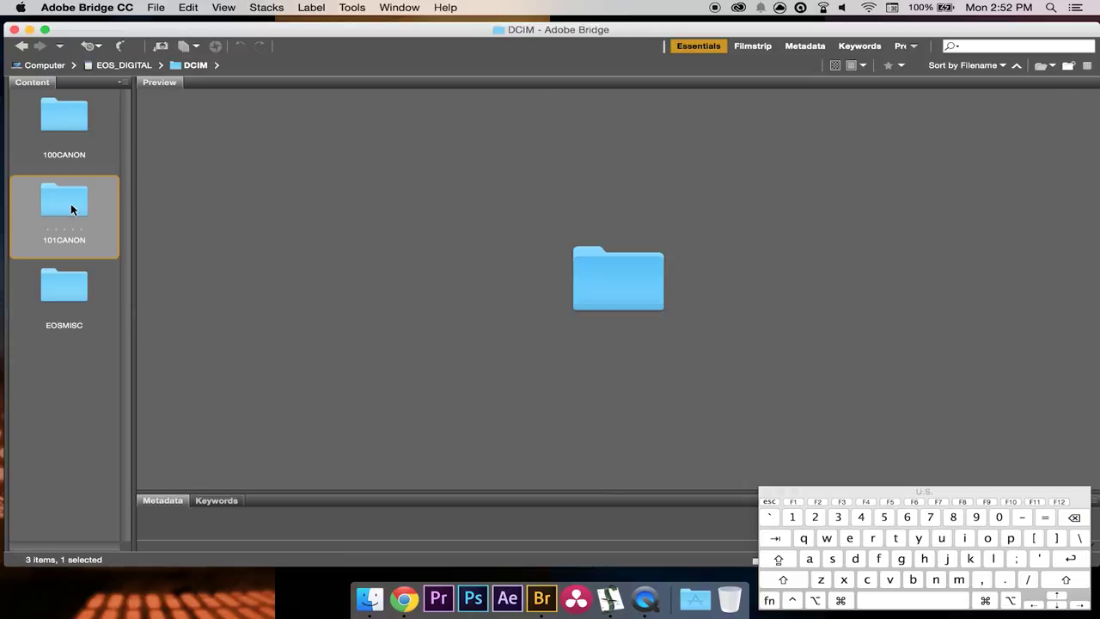
pyautogui.click(58, 132)
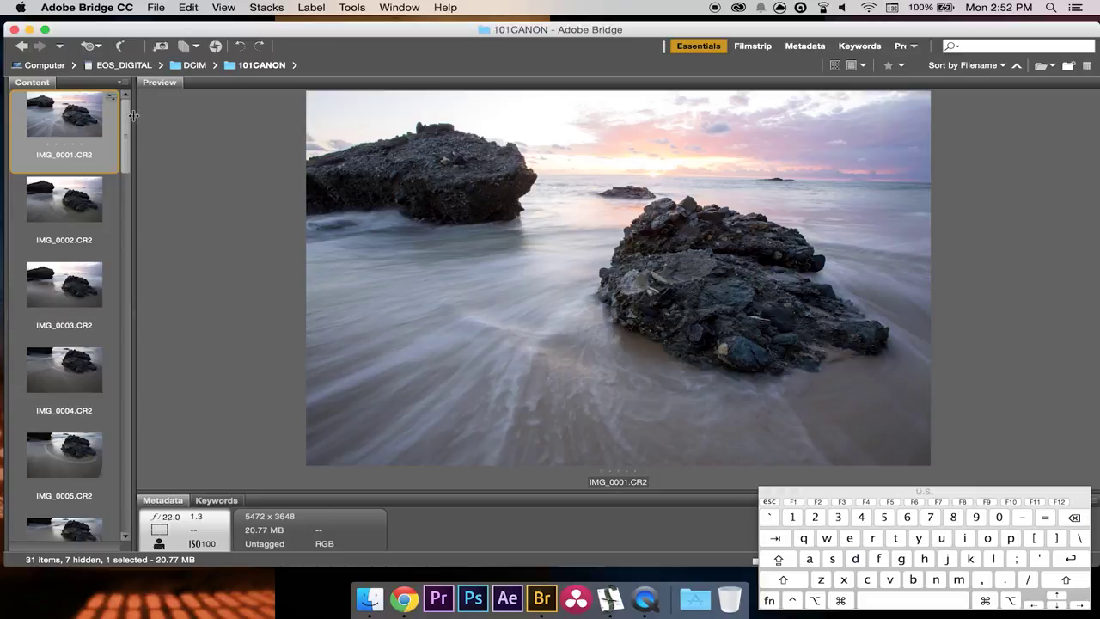
# - Step through exposures IMG_0004, 0007, 0011, 0017 and 0020, stopping on IMG_0021
pyautogui.press('Down')
pyautogui.press('Down')
pyautogui.press('Down')
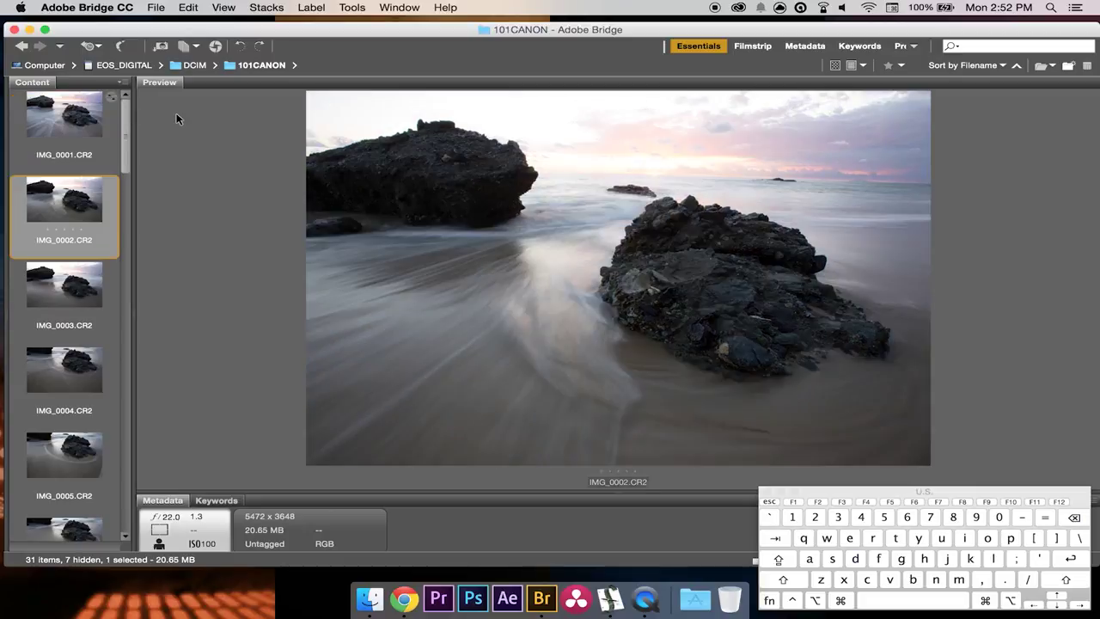
pyautogui.press('Down')
pyautogui.press('Down')
pyautogui.press('Down')
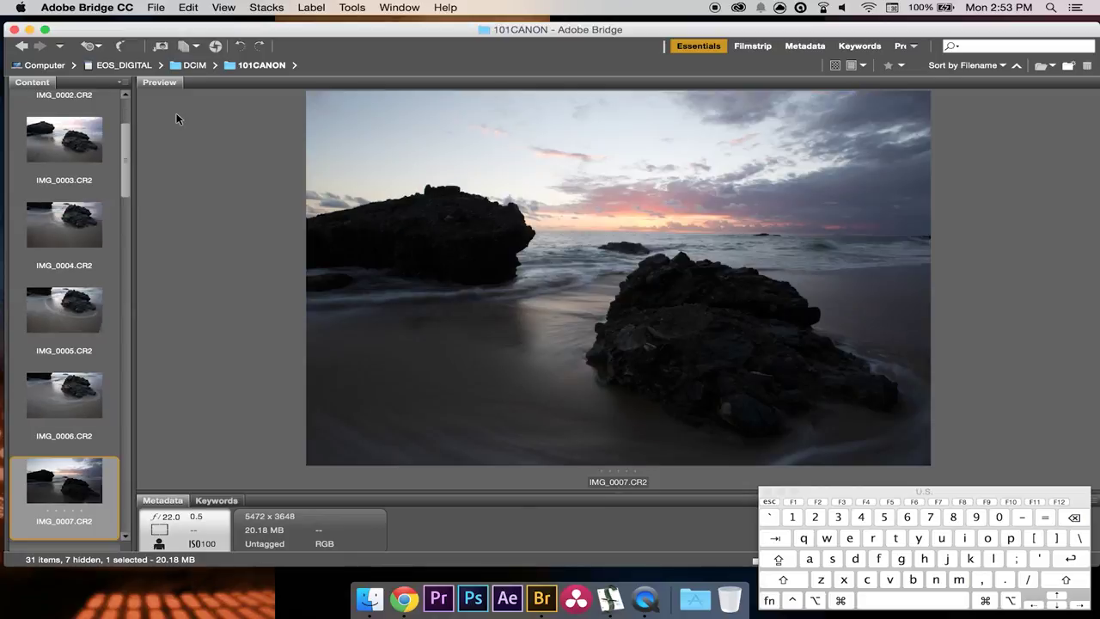
pyautogui.press('Down')
pyautogui.press('Down')
pyautogui.press('Down')
pyautogui.press('Down')
pyautogui.press('Down')
pyautogui.press('Down')
pyautogui.press('Down')
pyautogui.press('Down')
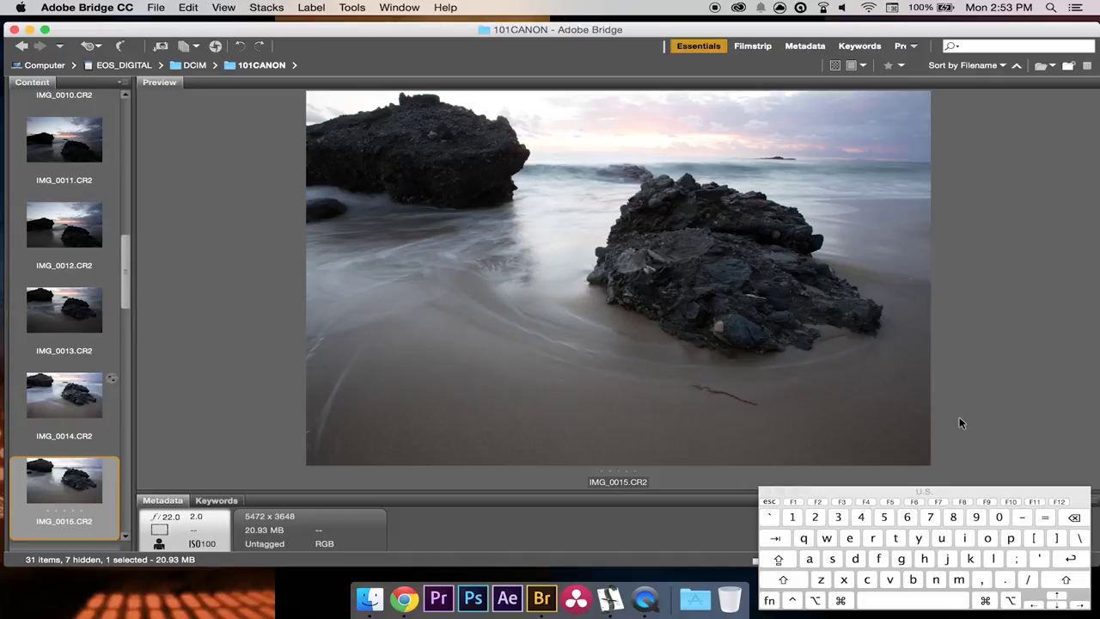
pyautogui.press('Down')
pyautogui.press('Down')
pyautogui.press('Down')
pyautogui.press('Down')
pyautogui.press('Down')
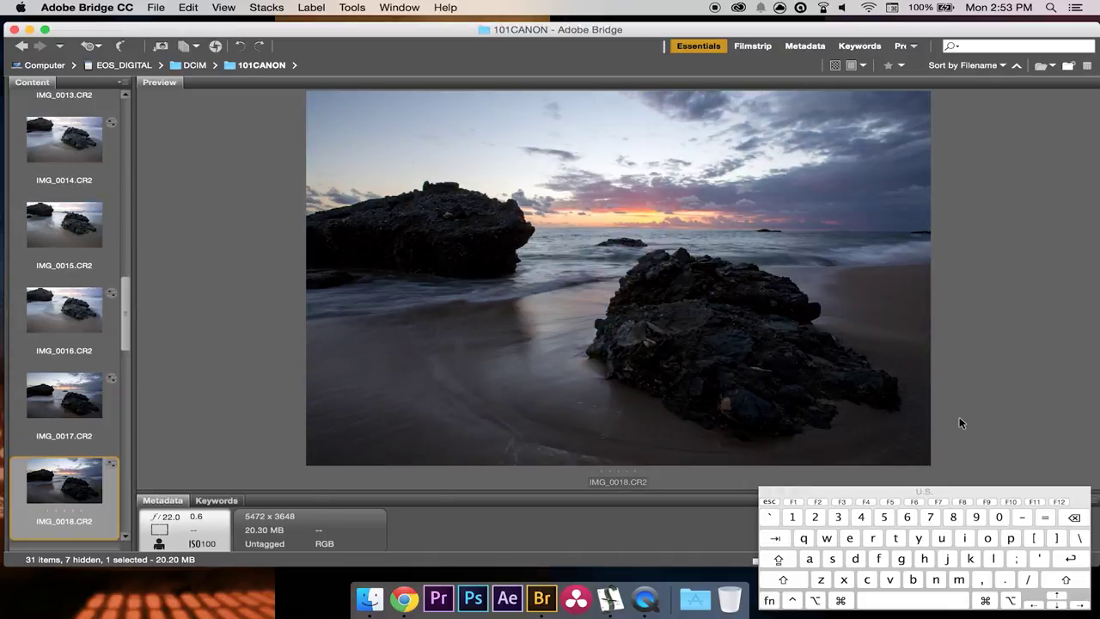
pyautogui.press('Down')
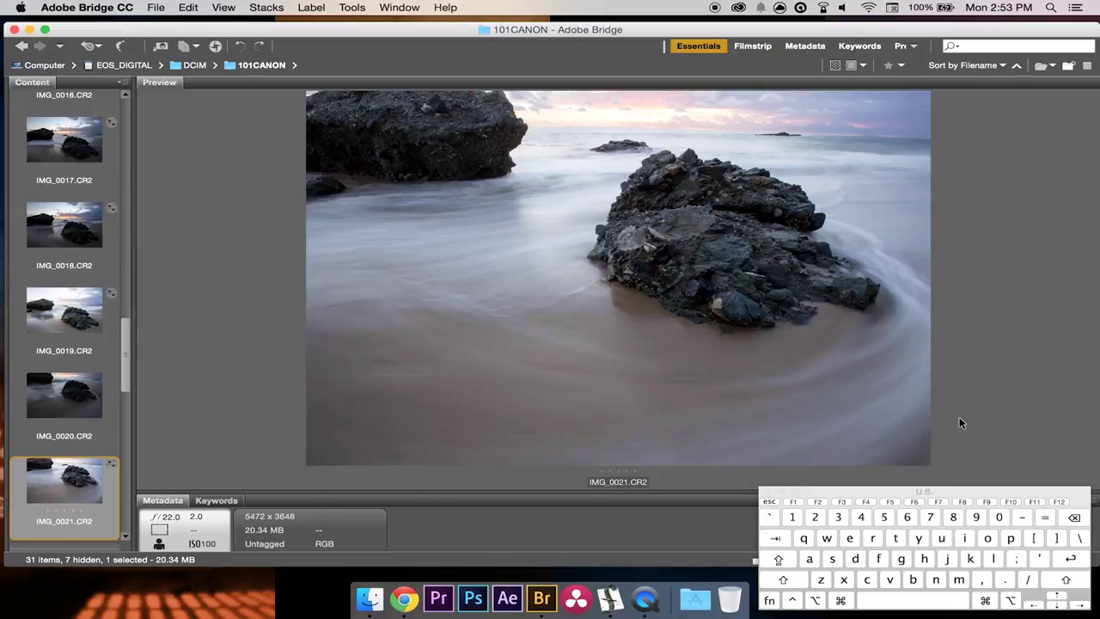
pyautogui.press('Down')
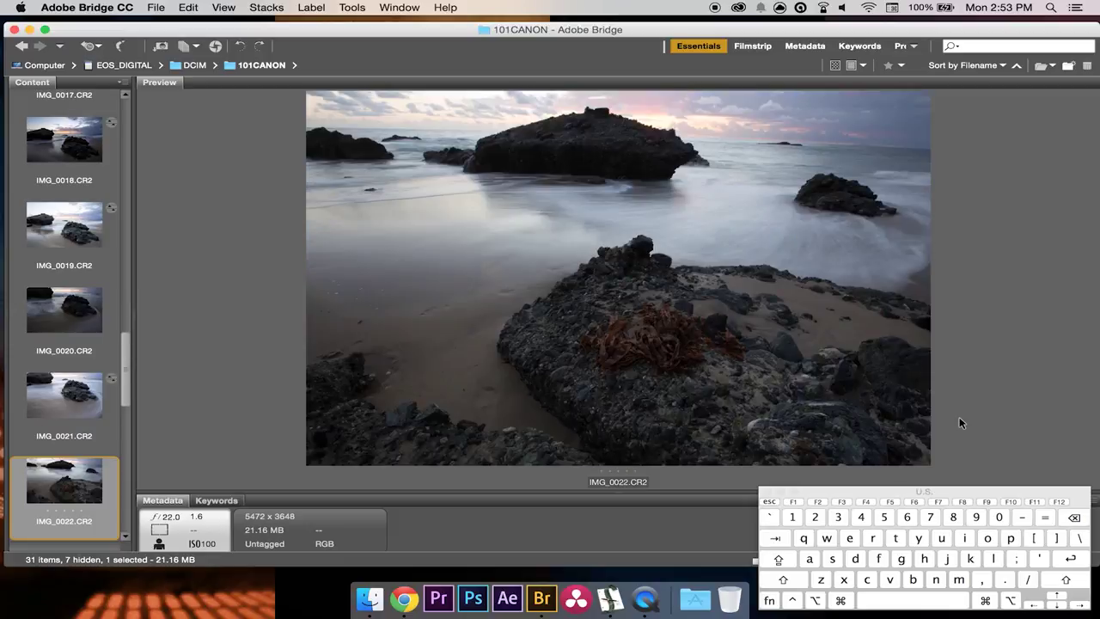
pyautogui.press('Up')
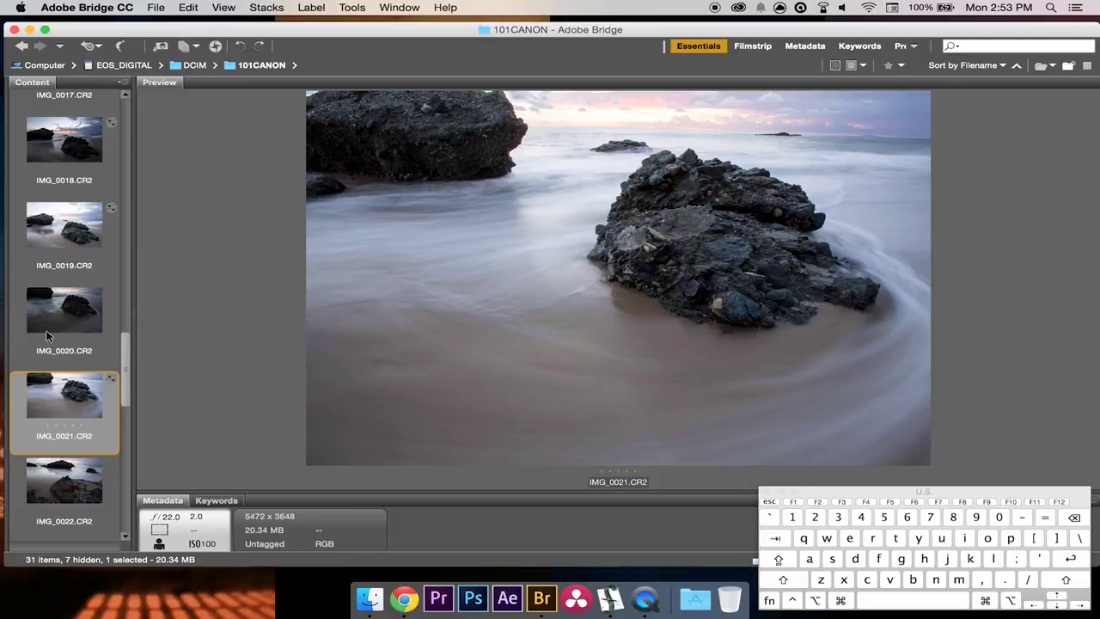
pyautogui.scroll(2, 129, 183)
pyautogui.scroll(15, 127, 183)
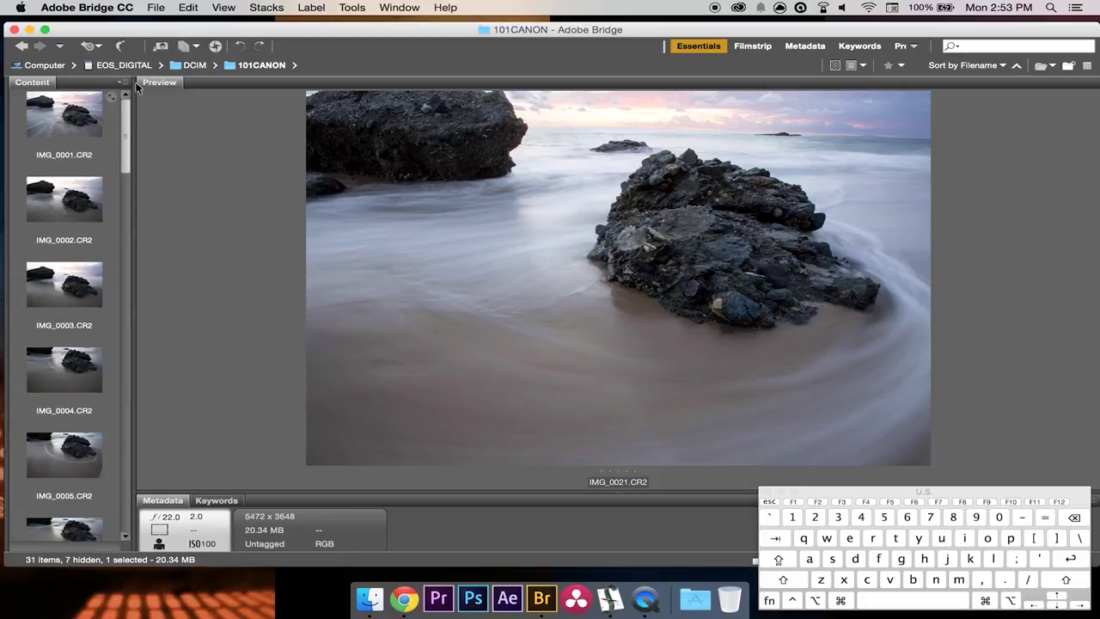
# - Restart at IMG_0001 and step through IMG_0005, 0007, 0010 and 0013, stopping on IMG_0017
pyautogui.click(82, 114)
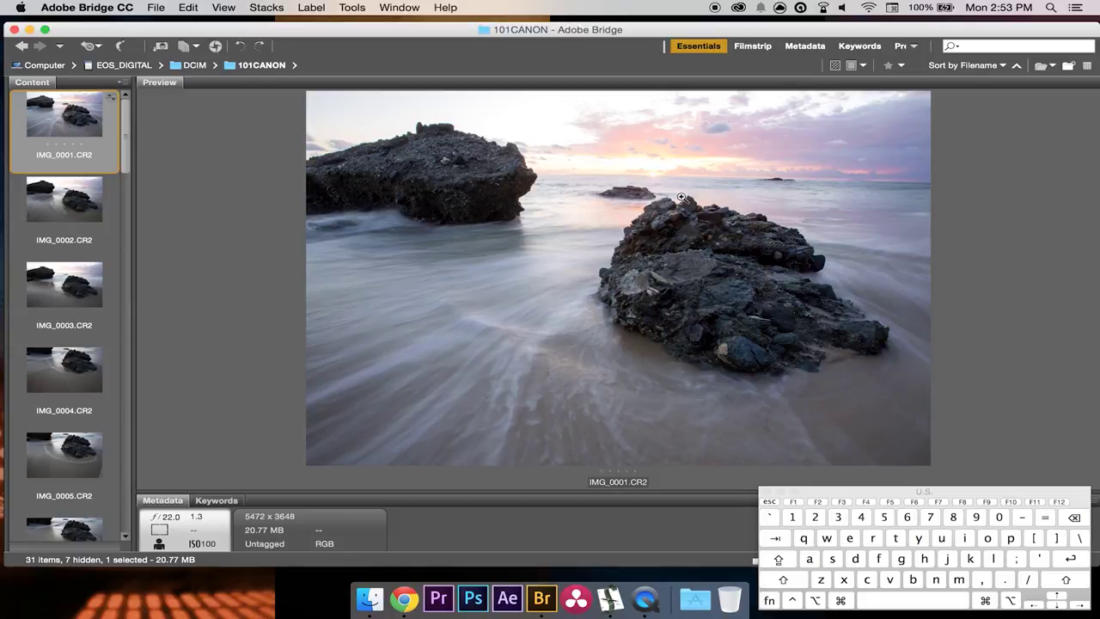
pyautogui.press('Down')
pyautogui.press('Down')
pyautogui.press('Down')
pyautogui.press('Down')
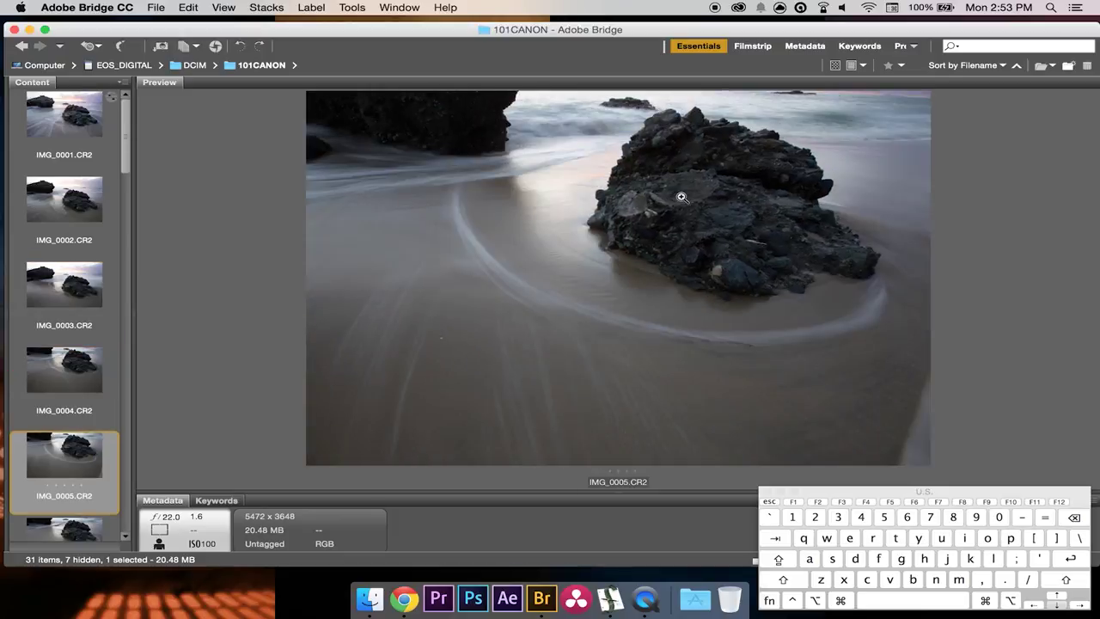
pyautogui.press('Down')
pyautogui.press('Down')
pyautogui.press('Down')
pyautogui.press('Down')
pyautogui.press('Down')
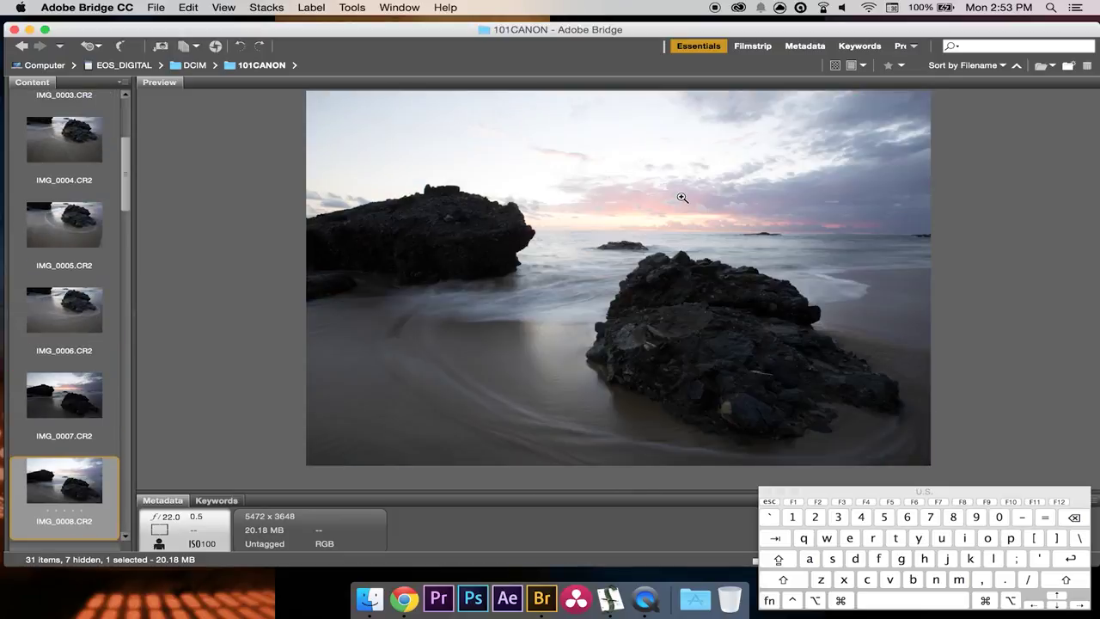
pyautogui.press('Down')
pyautogui.press('Down')
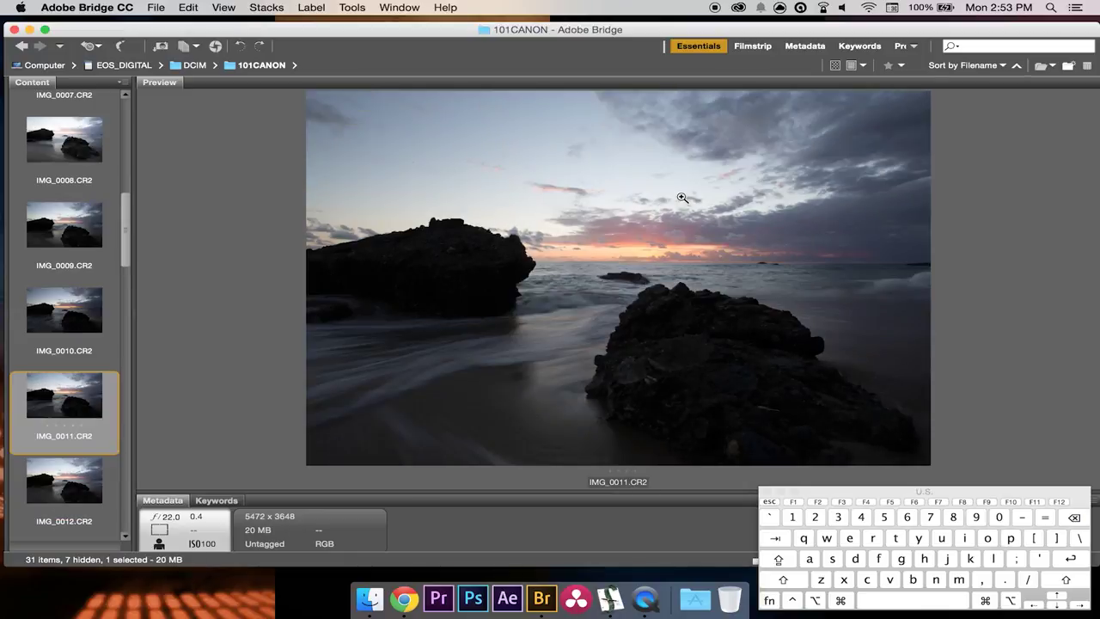
pyautogui.press('Down')
pyautogui.press('Down')
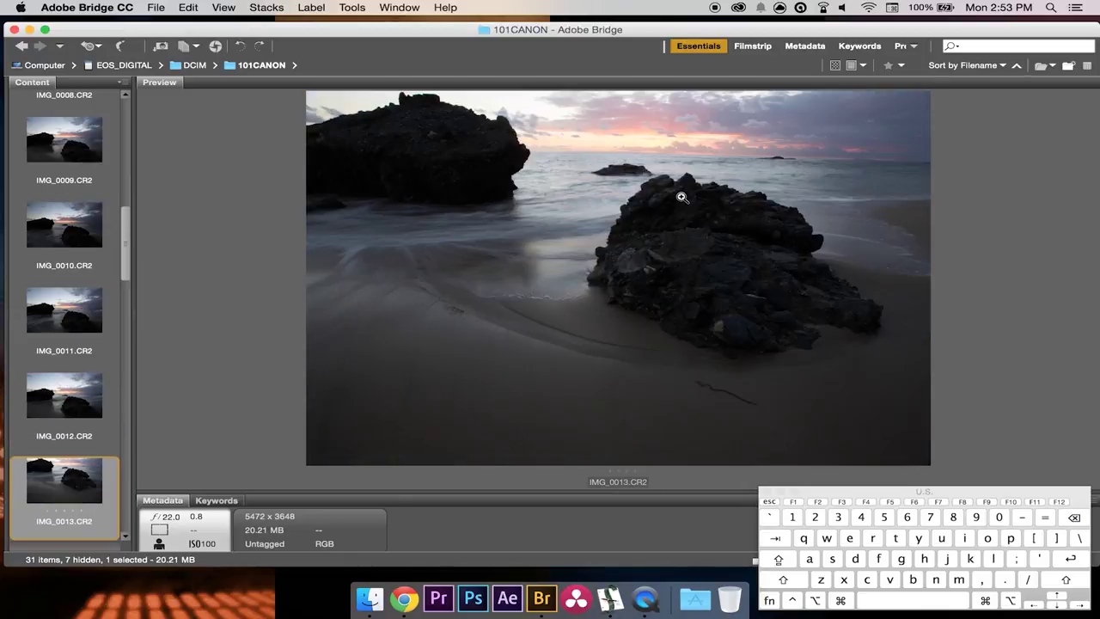
pyautogui.press('Down')
pyautogui.press('Down')
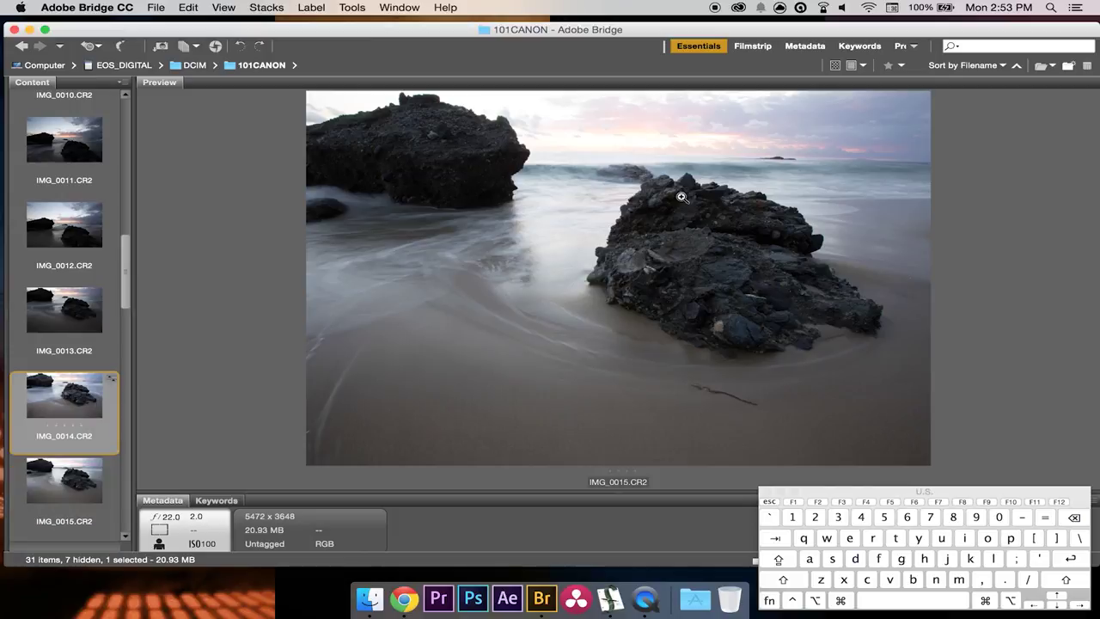
pyautogui.press('Up')
pyautogui.press('Up')
pyautogui.press('Down')
pyautogui.press('Down')
pyautogui.press('Down')
pyautogui.press('Down')
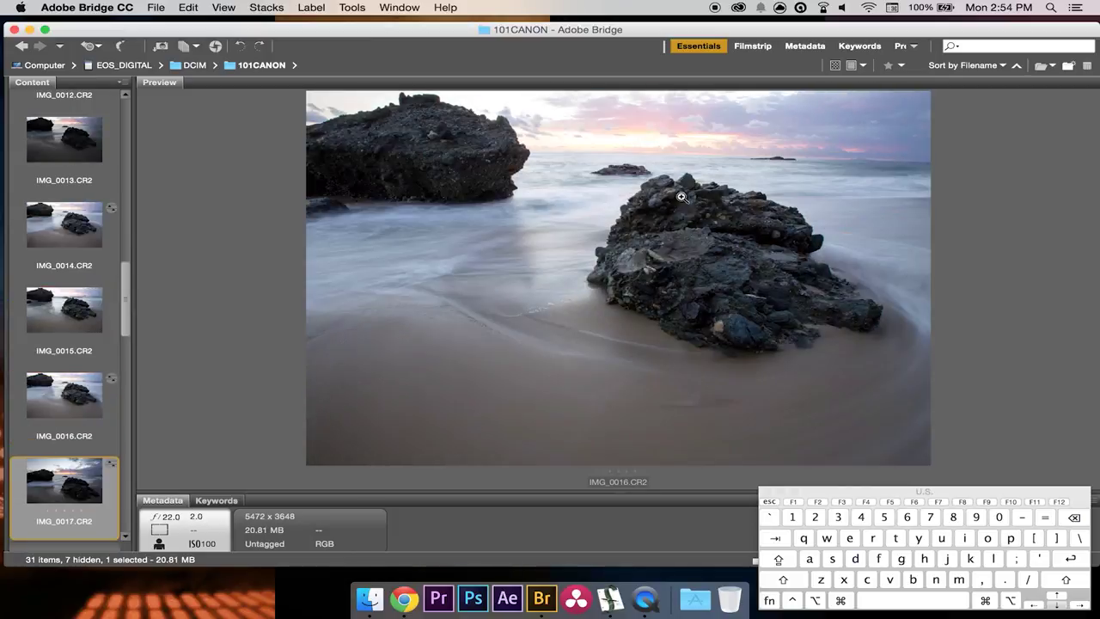
pyautogui.press('Down')
pyautogui.press('Up')
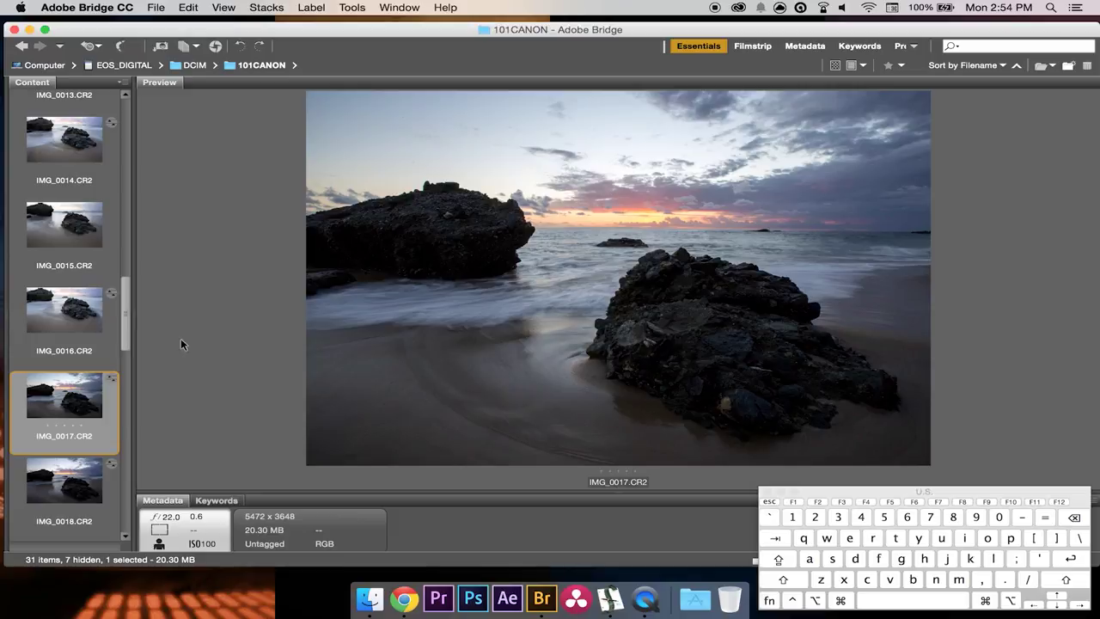
# - Preview IMG_0021 further down the Content panel, then return to IMG_0001 at the top
pyautogui.moveTo(127, 321); pyautogui.dragTo(127, 336)
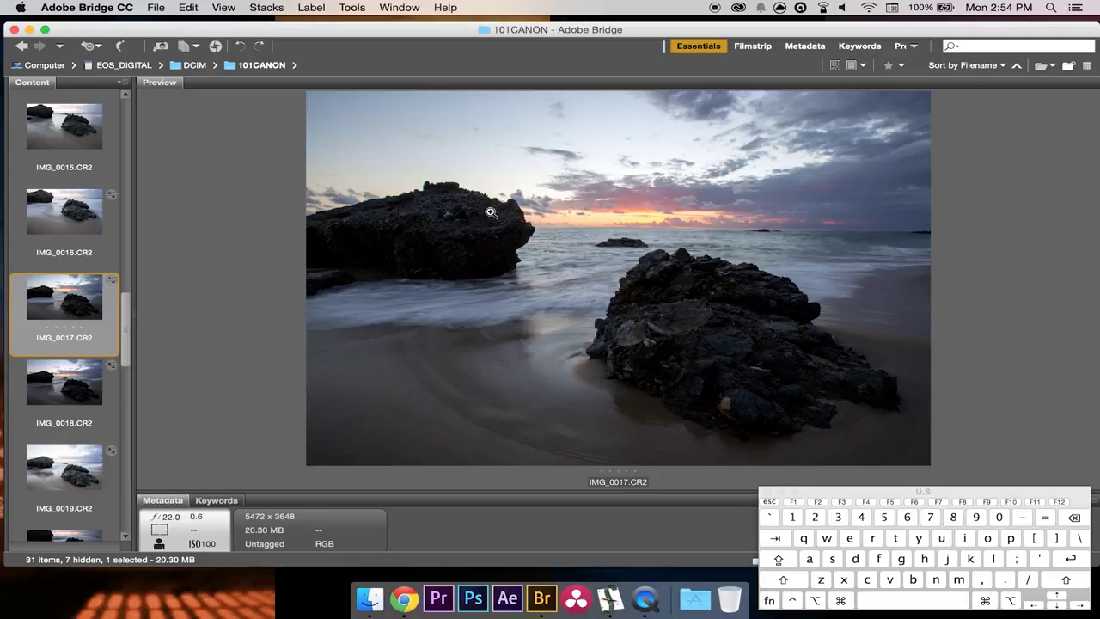
pyautogui.moveTo(126, 316); pyautogui.dragTo(119, 380)
pyautogui.click(94, 231)
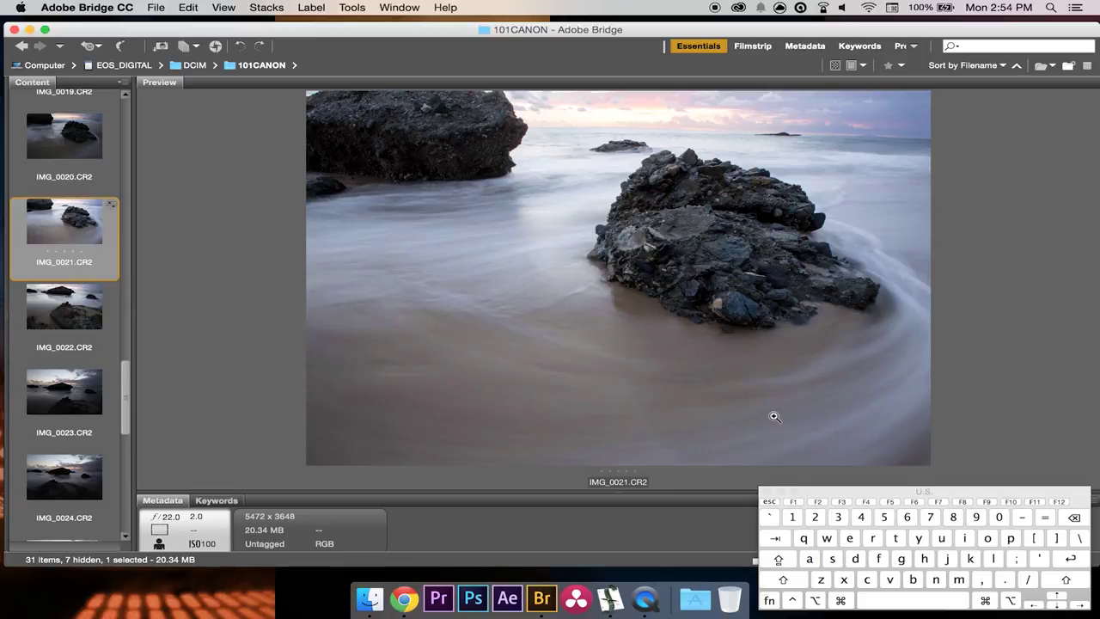
pyautogui.moveTo(126, 395); pyautogui.dragTo(121, 125)
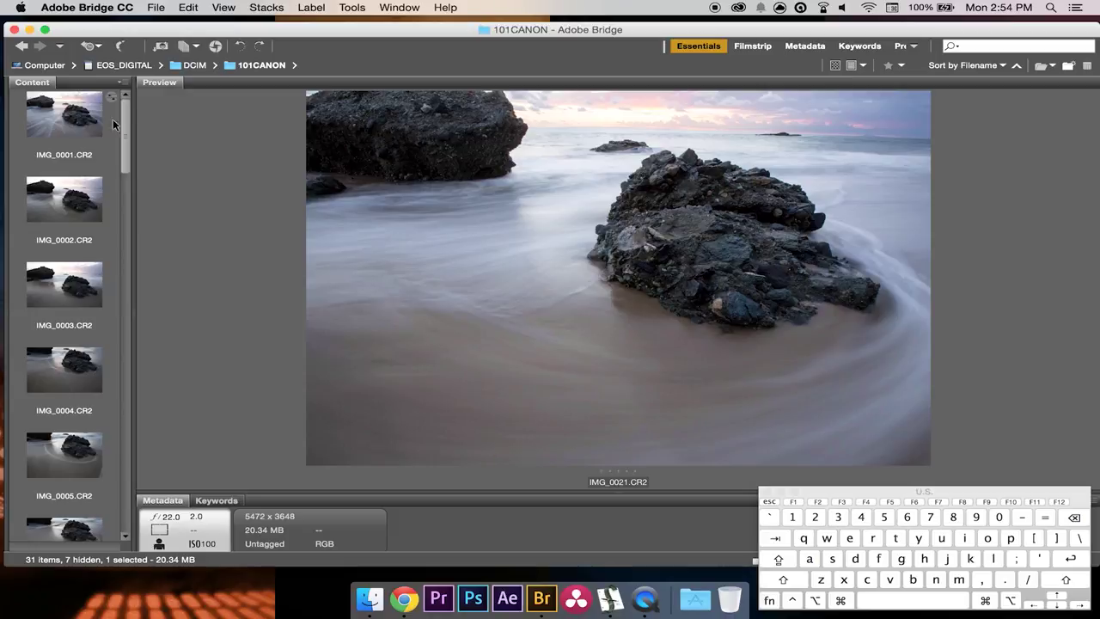
pyautogui.click(79, 119)
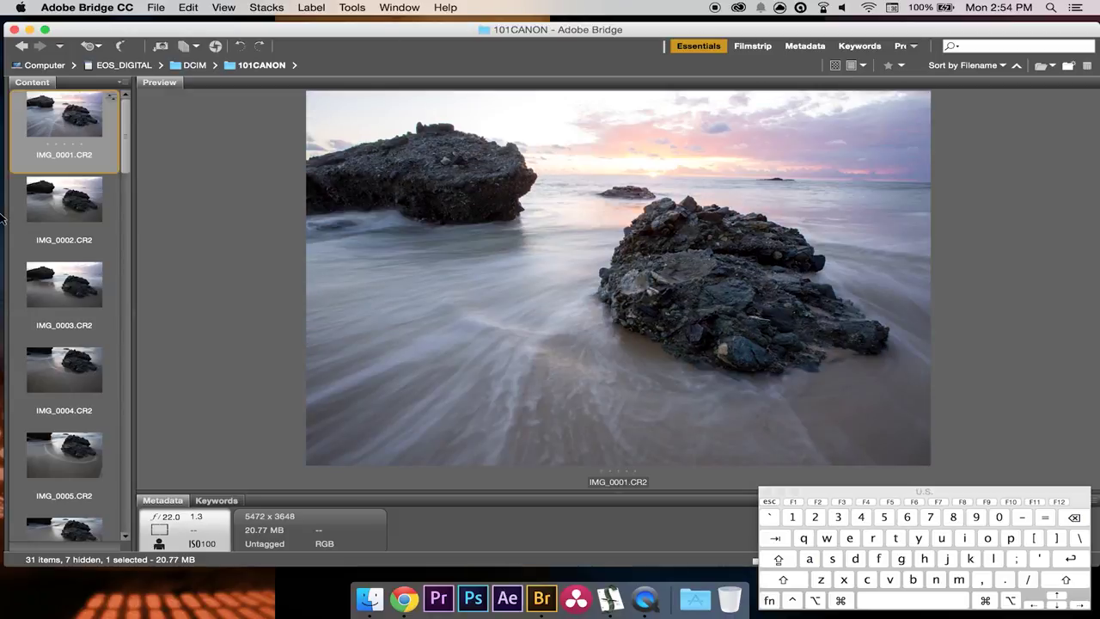
# - Open IMG_0001 in Camera Raw, reset Exposure to 0.00, and settle Highlights at -55
pyautogui.rightClick(54, 114)
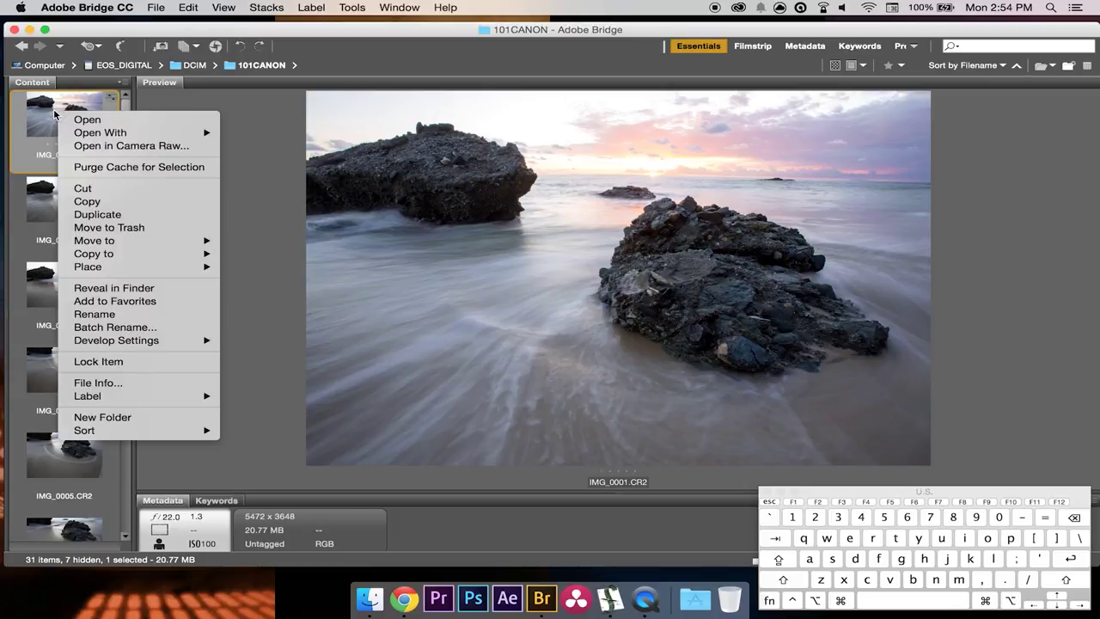
pyautogui.click(107, 146)
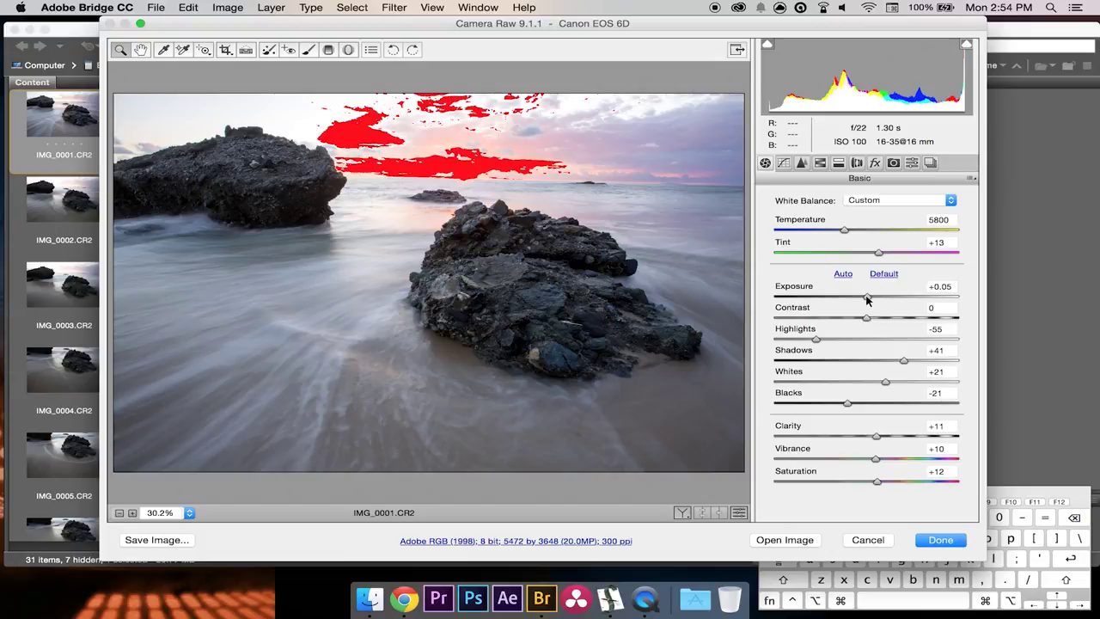
pyautogui.moveTo(867, 299); pyautogui.dragTo(866, 298)
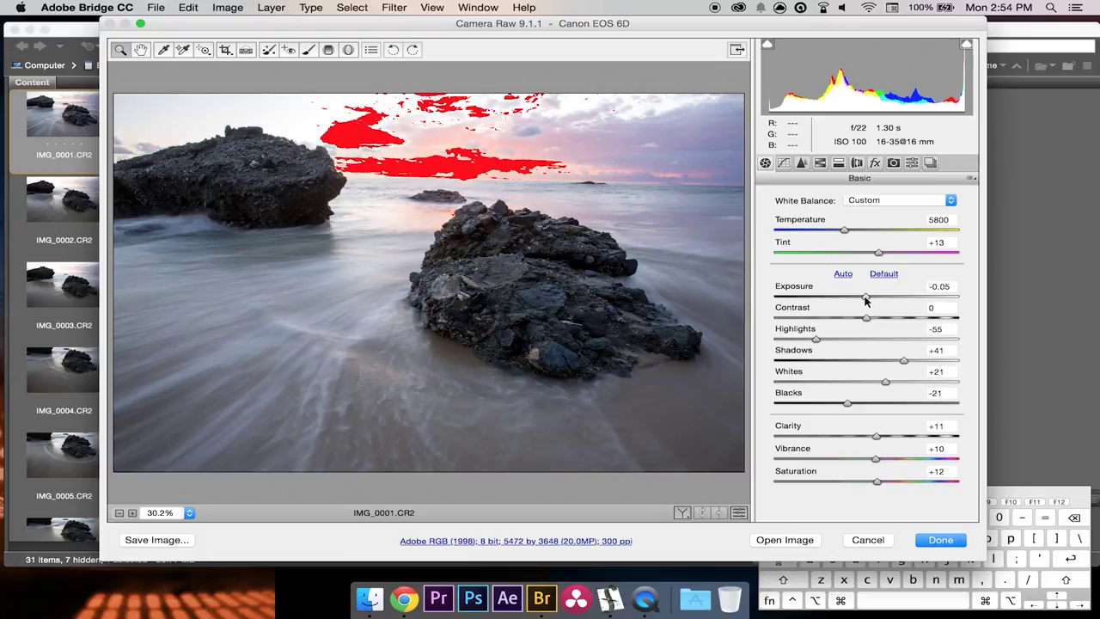
pyautogui.doubleClick(866, 299)
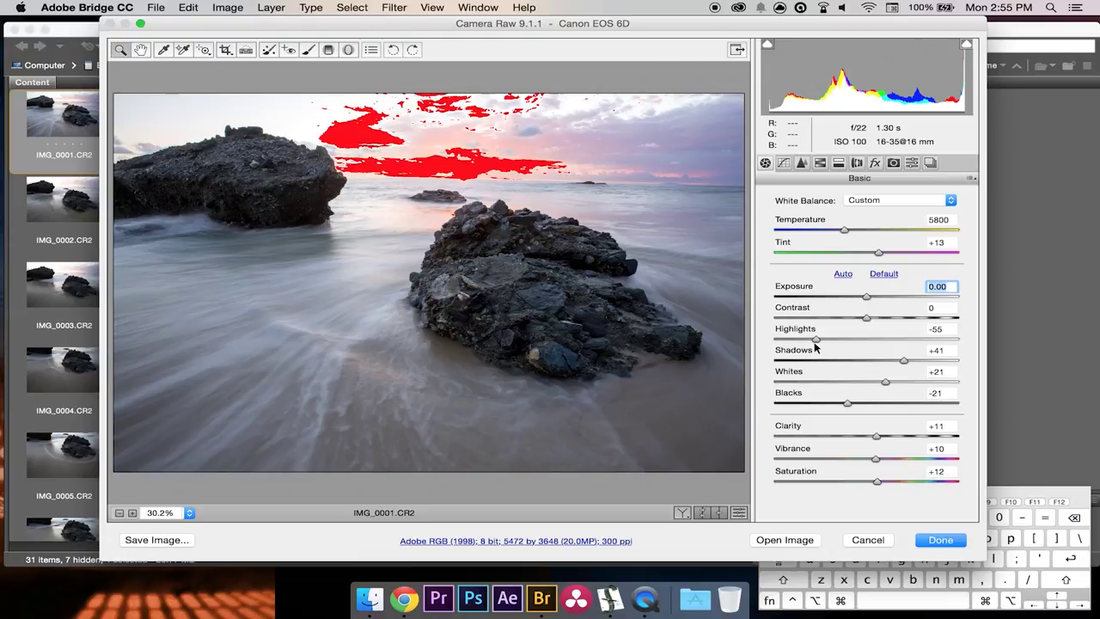
pyautogui.moveTo(819, 342); pyautogui.dragTo(958, 336)
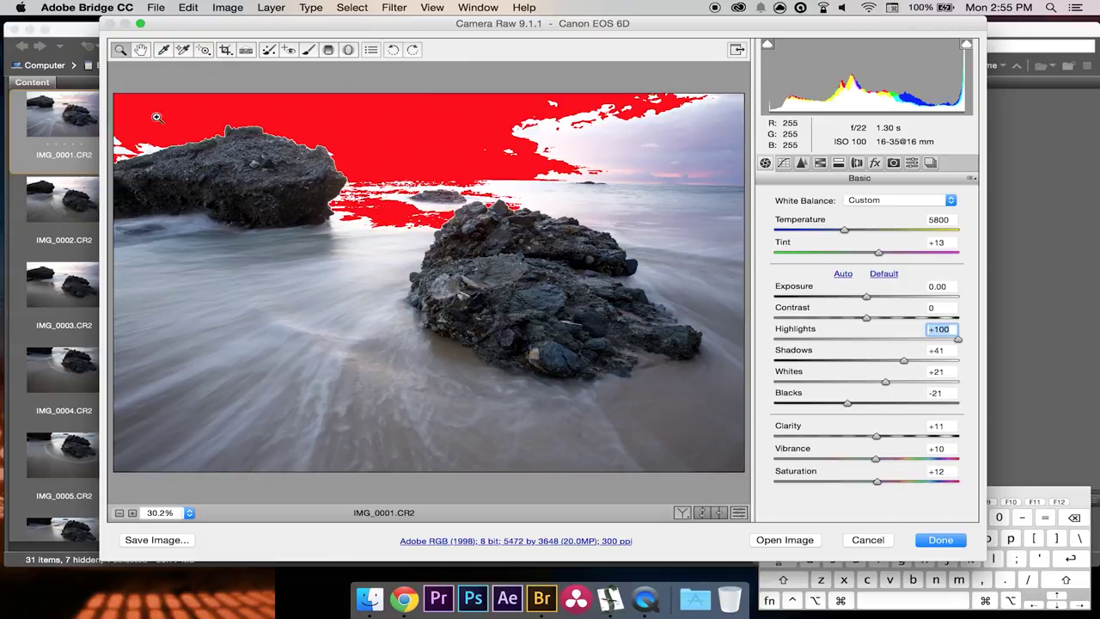
pyautogui.moveTo(961, 344); pyautogui.dragTo(818, 351)
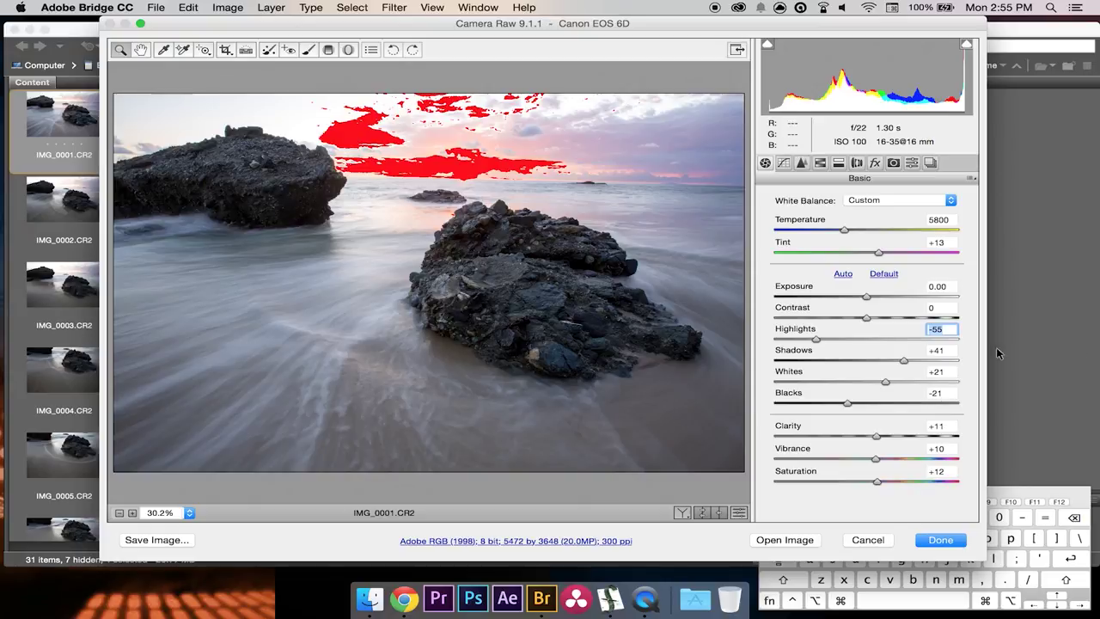
# - Push Shadows to +100 and back to +48, then fine-tune Whites to +22
pyautogui.moveTo(904, 361); pyautogui.dragTo(961, 362)
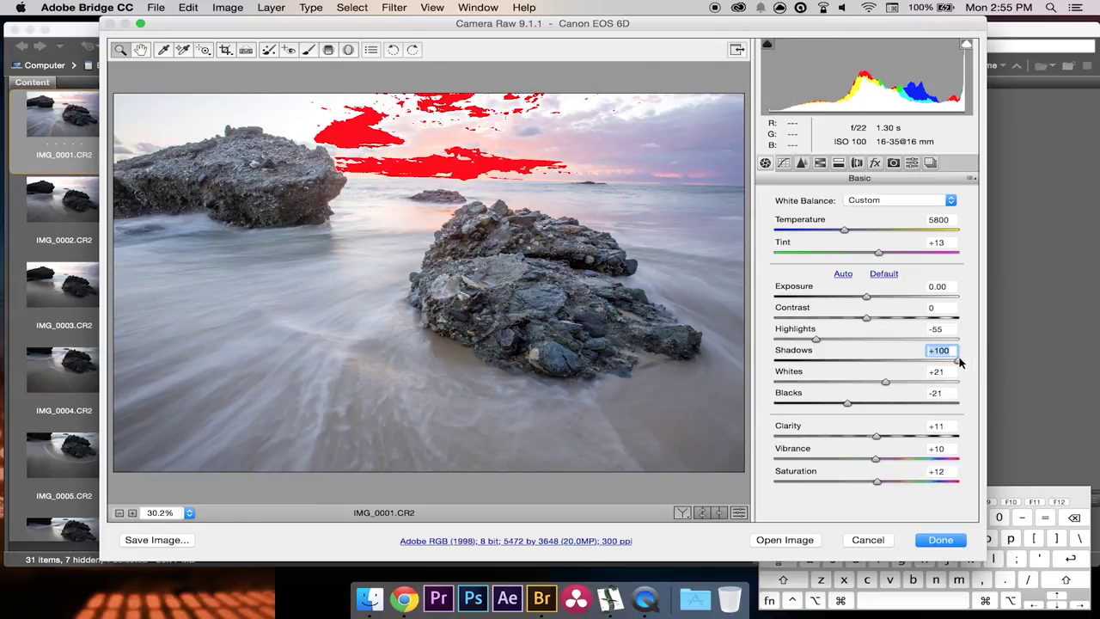
pyautogui.moveTo(961, 361); pyautogui.dragTo(916, 371)
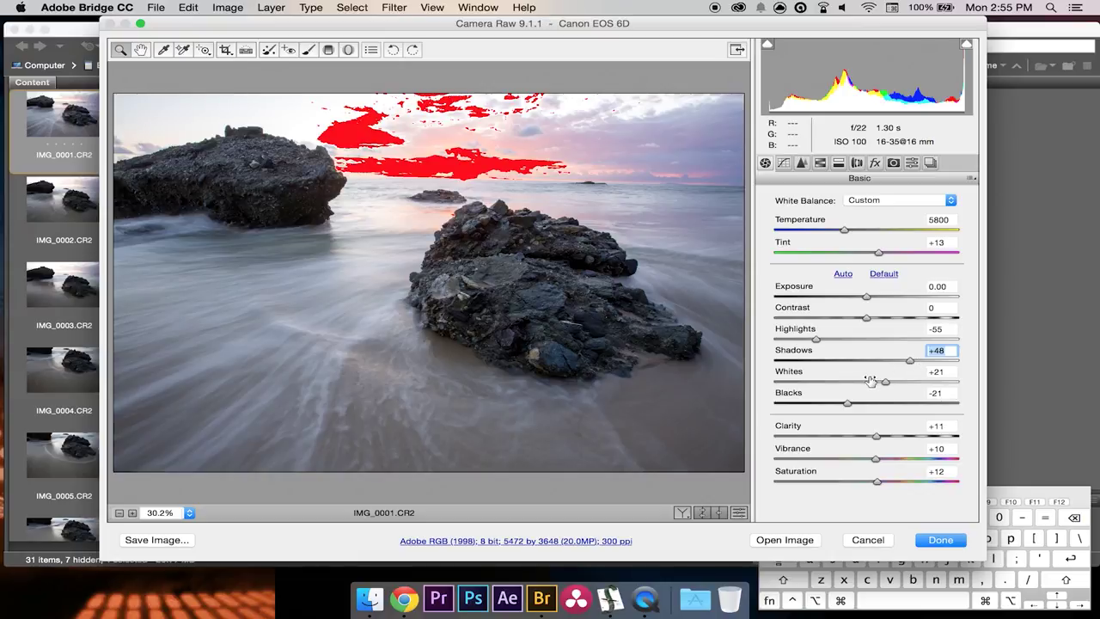
pyautogui.moveTo(887, 382)
pyautogui.mouseDown()
pyautogui.moveTo(915, 381)
pyautogui.moveTo(888, 383)
pyautogui.mouseUp()
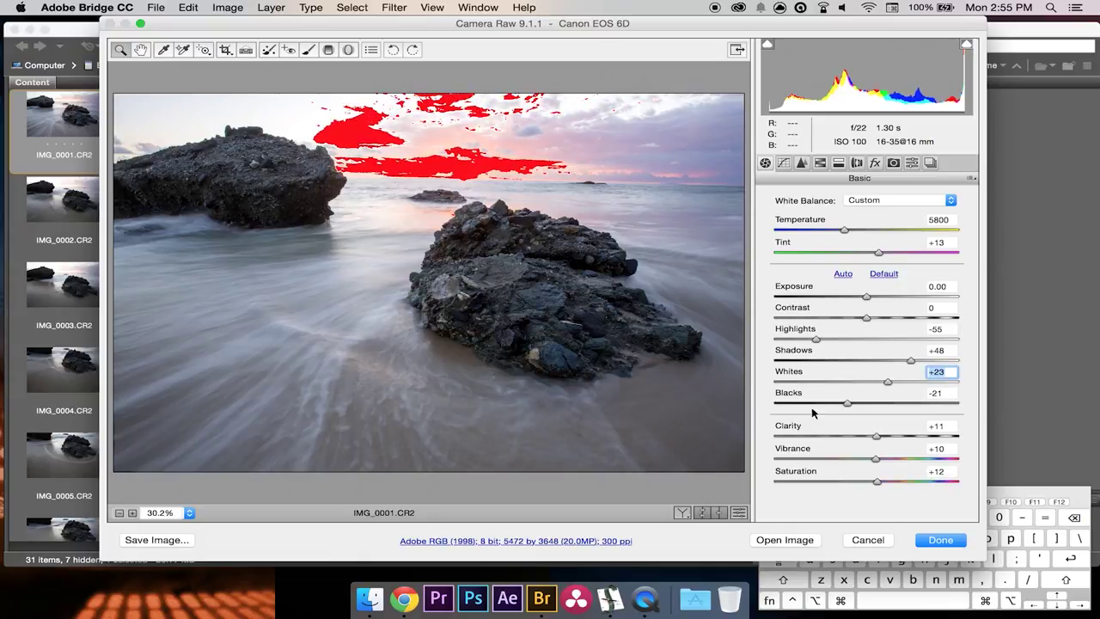
pyautogui.click(888, 385)
# - Test Vibrance and Saturation at maximum, settle both at +10, and open the photo in Photoshop
pyautogui.moveTo(877, 458); pyautogui.dragTo(979, 465)
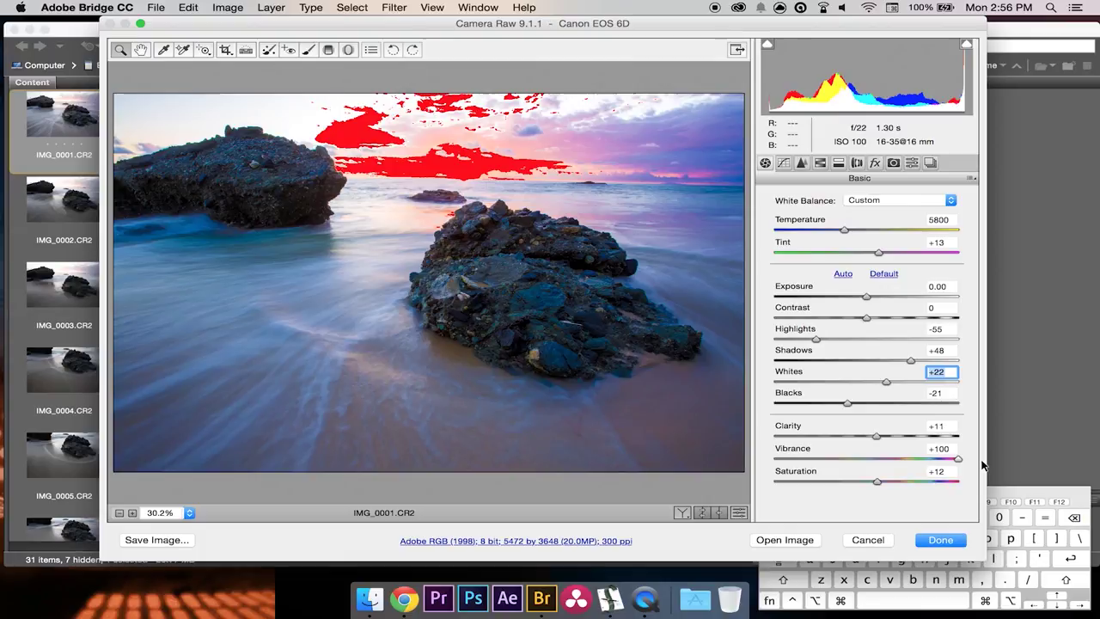
pyautogui.moveTo(957, 470); pyautogui.dragTo(877, 479)
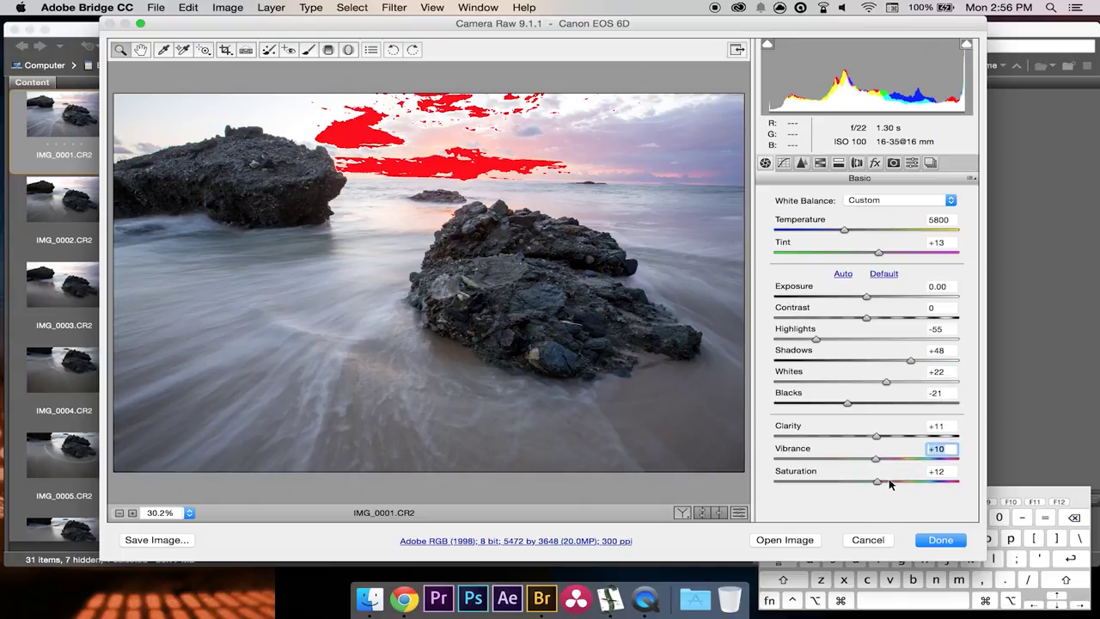
pyautogui.moveTo(879, 482); pyautogui.dragTo(988, 484)
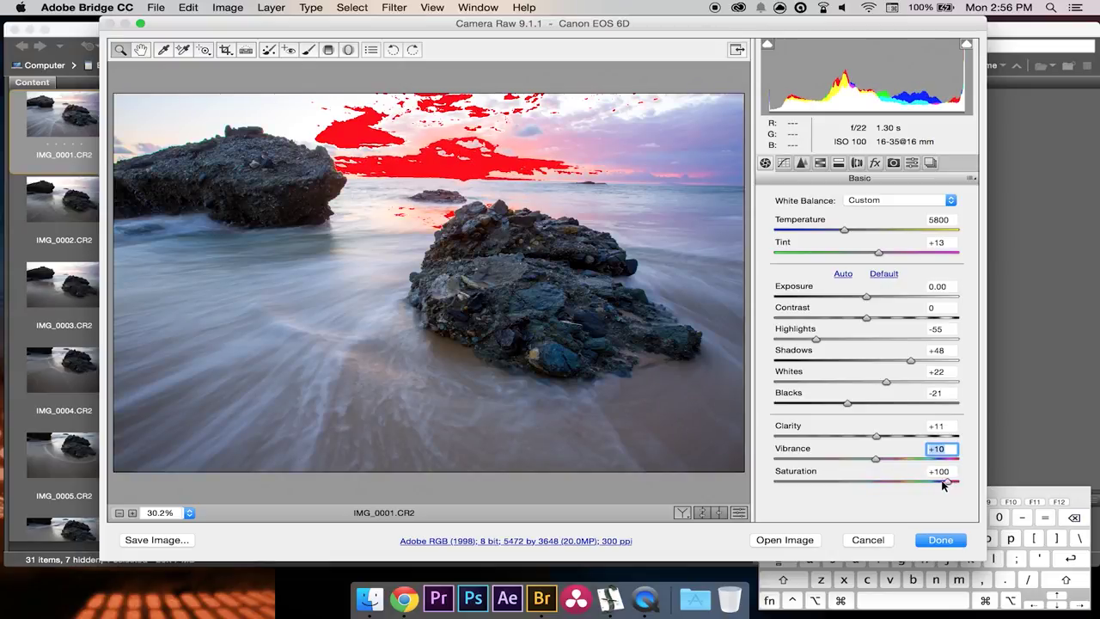
pyautogui.moveTo(961, 482); pyautogui.dragTo(879, 488)
pyautogui.press('Tab')
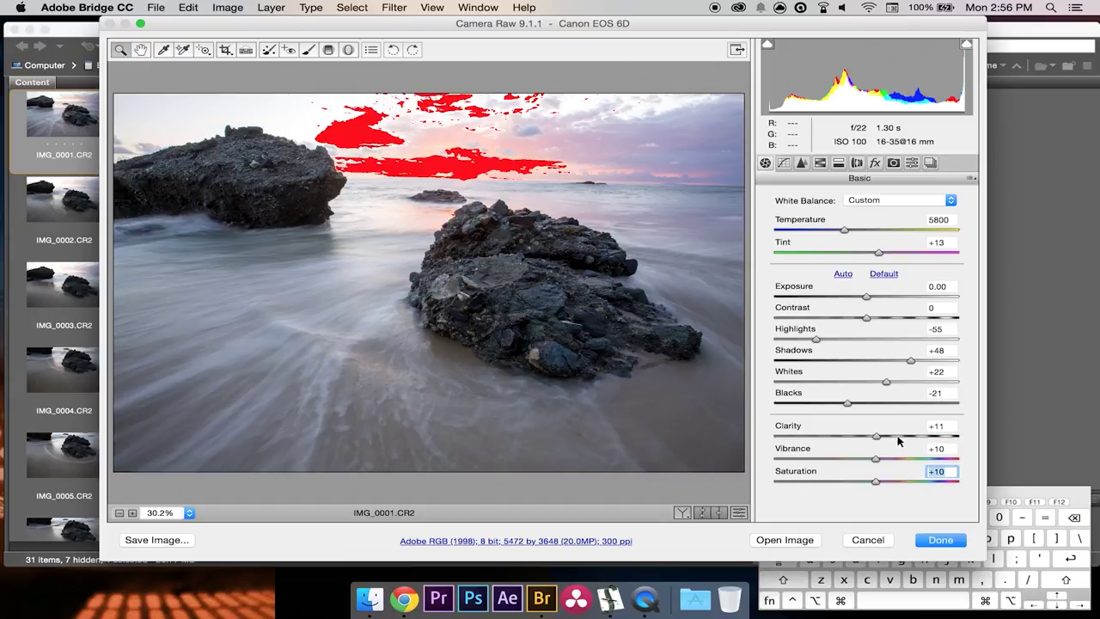
pyautogui.click(797, 540)
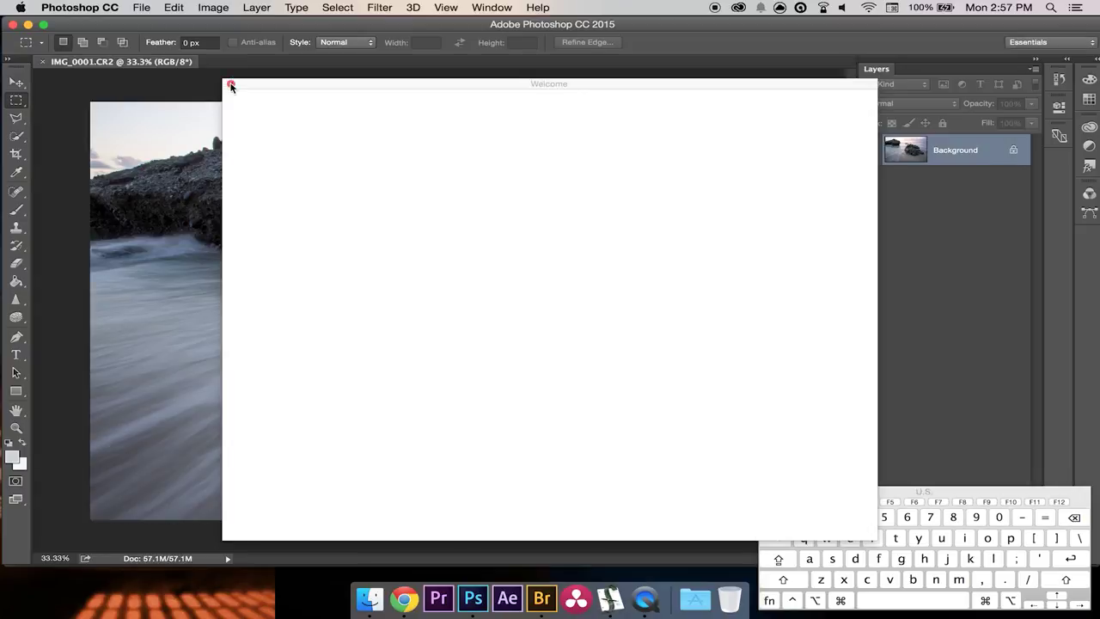
# - Dismiss the Welcome screen and bring up the New document dialog, prefilled at 5472 × 6000 px
pyautogui.click(230, 85)
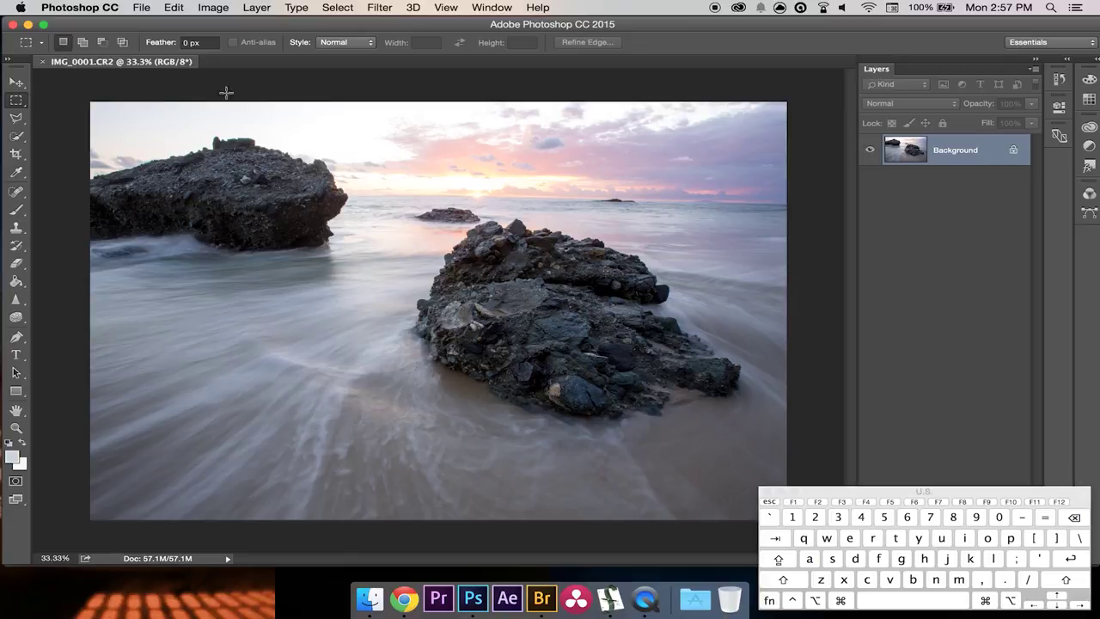
pyautogui.click(141, 8)
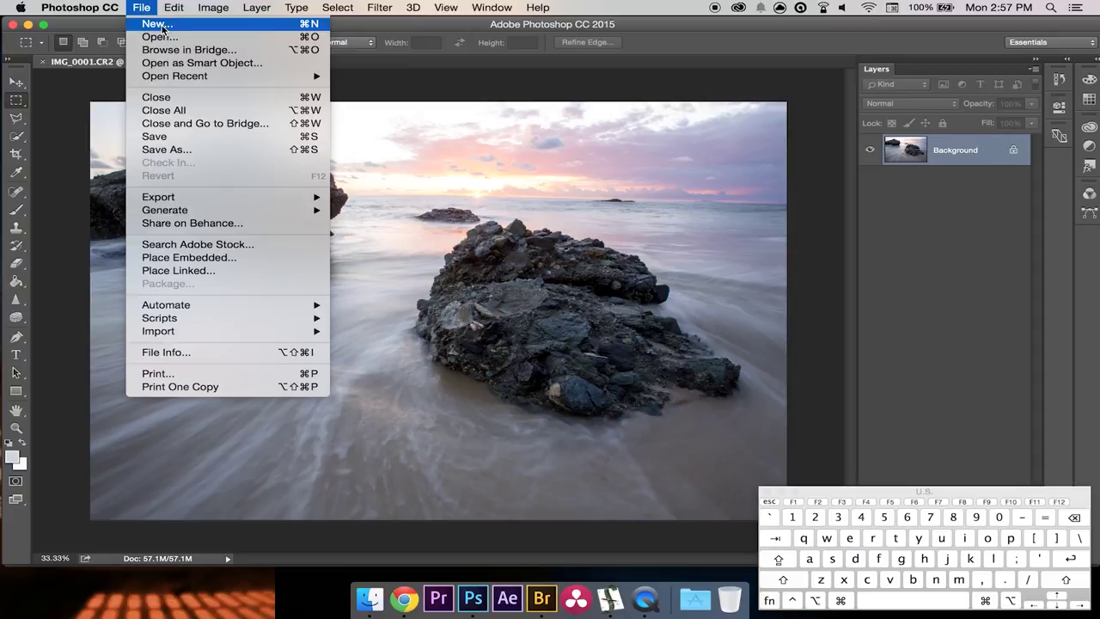
pyautogui.click(157, 24)
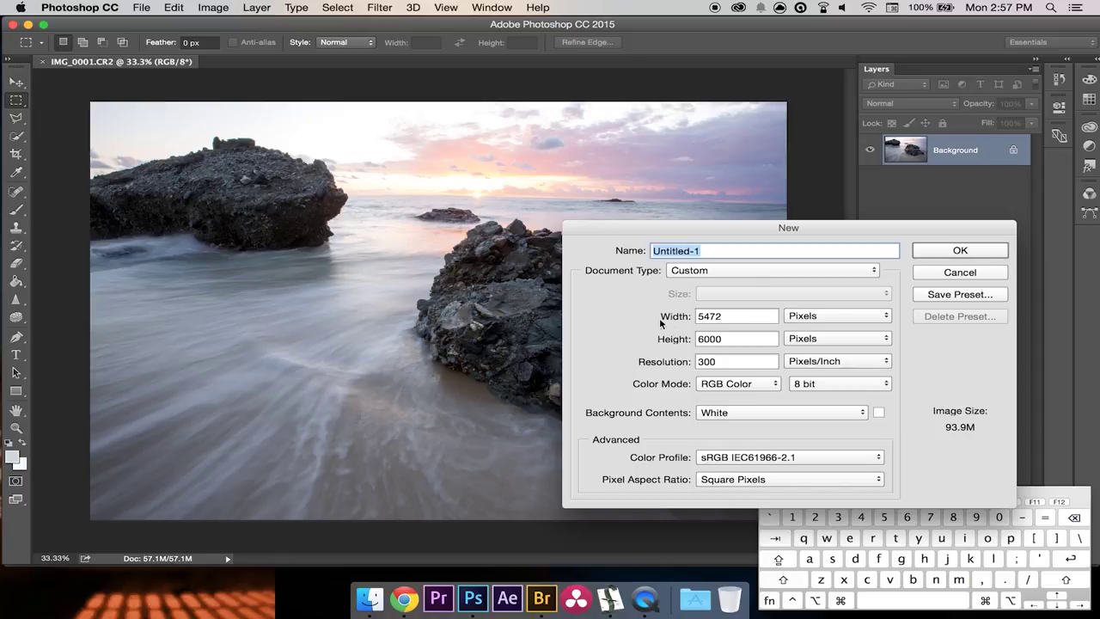
# - Cancel the new document and check the photo's Image Size: 5472 × 3648 px at 300 ppi, unchanged
pyautogui.click(960, 273)
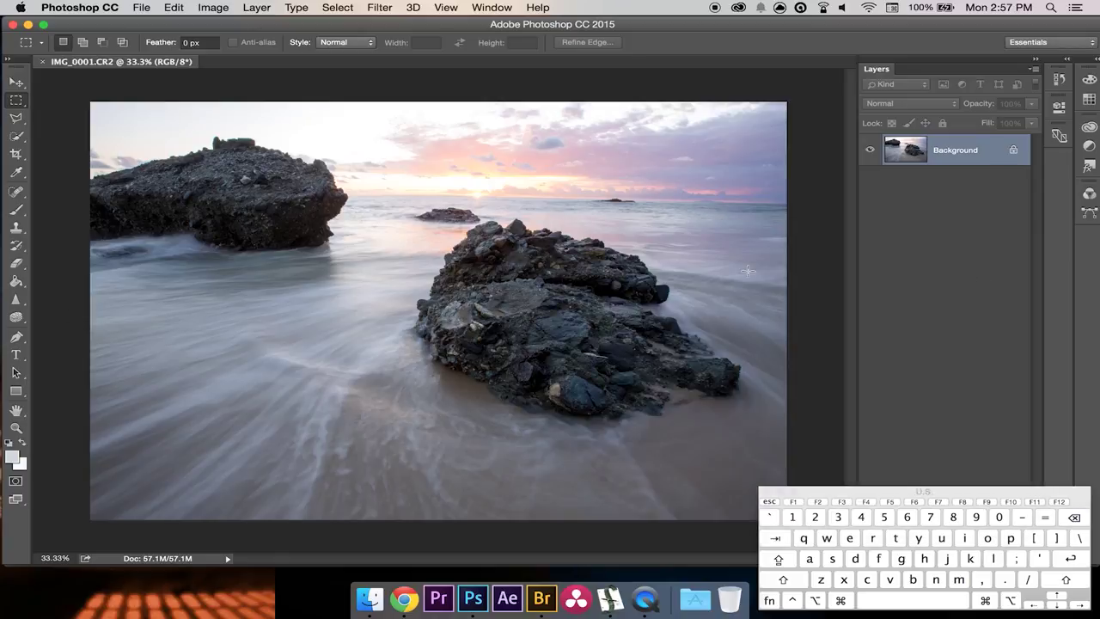
pyautogui.press('super+alt')
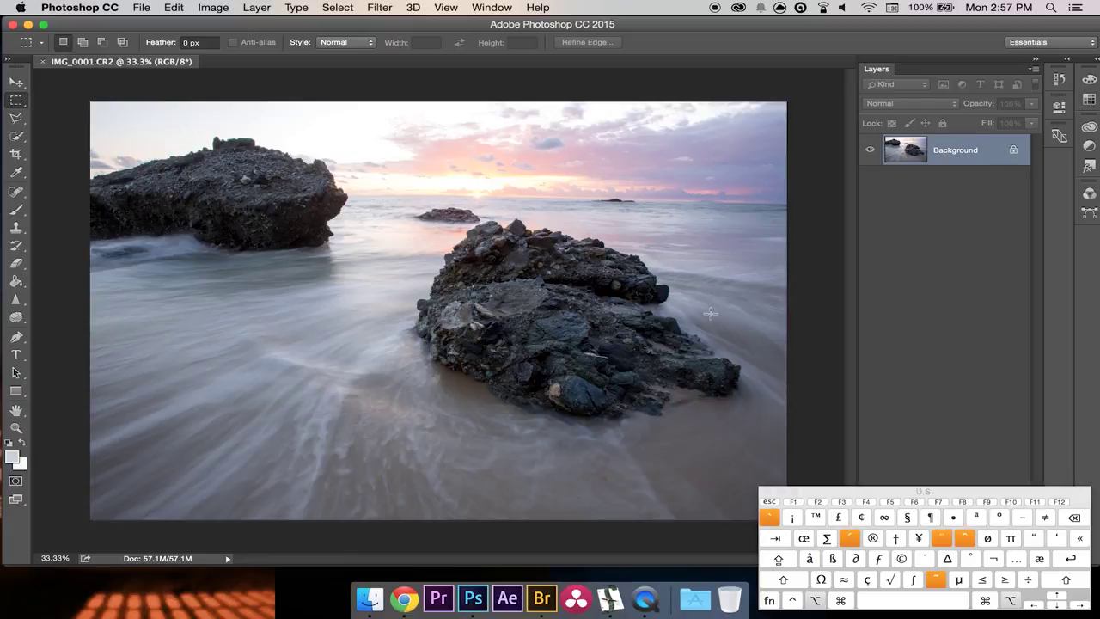
pyautogui.press('super+alt+i')
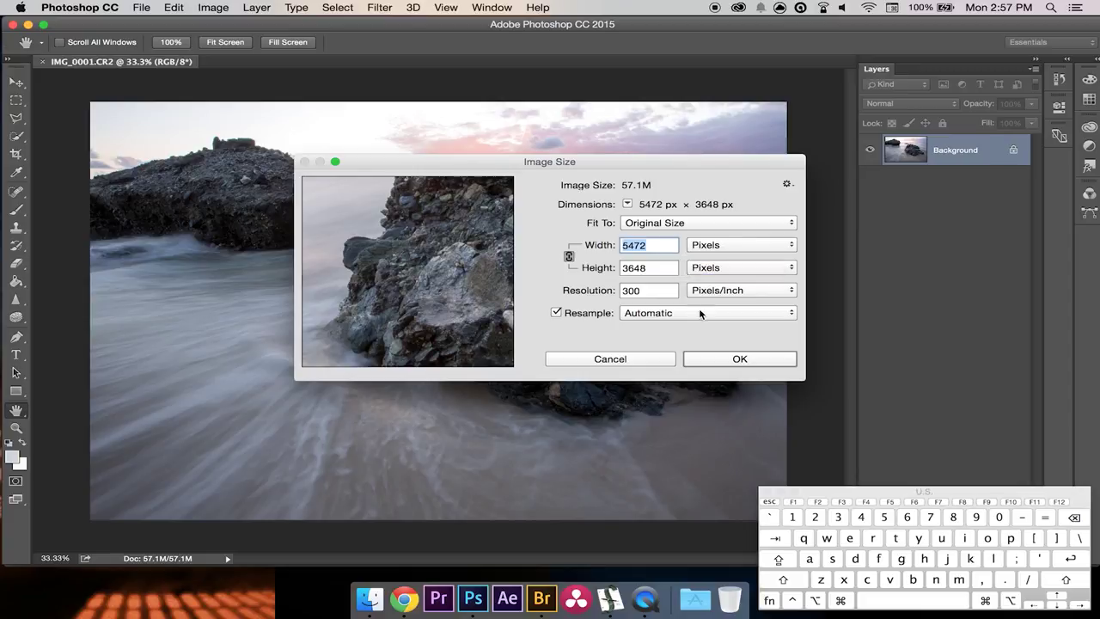
pyautogui.click(732, 358)
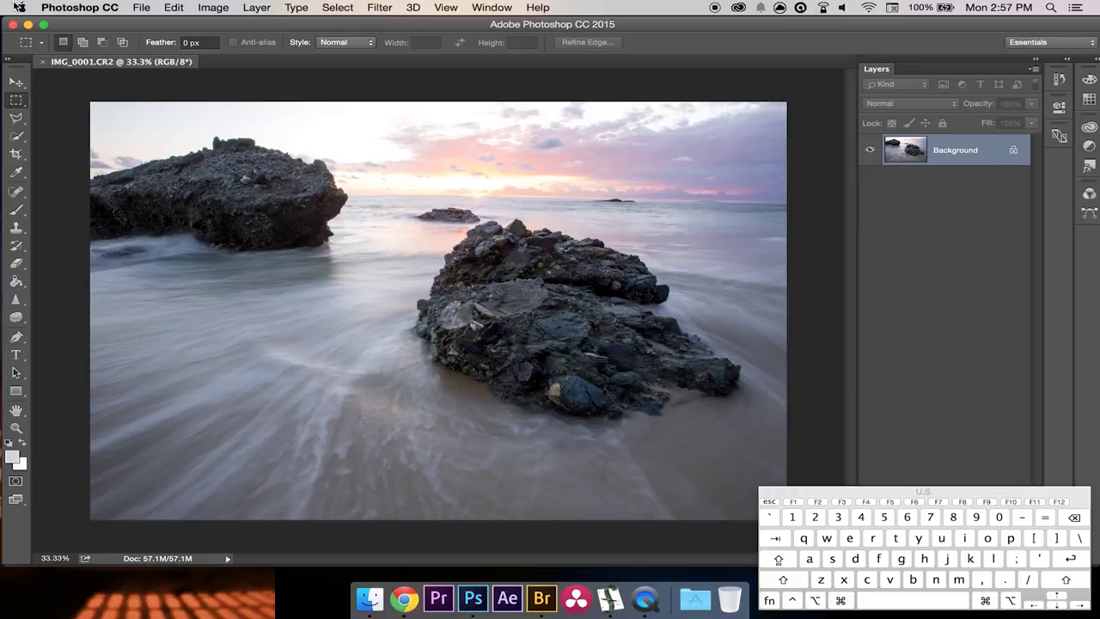
pyautogui.click(142, 7)
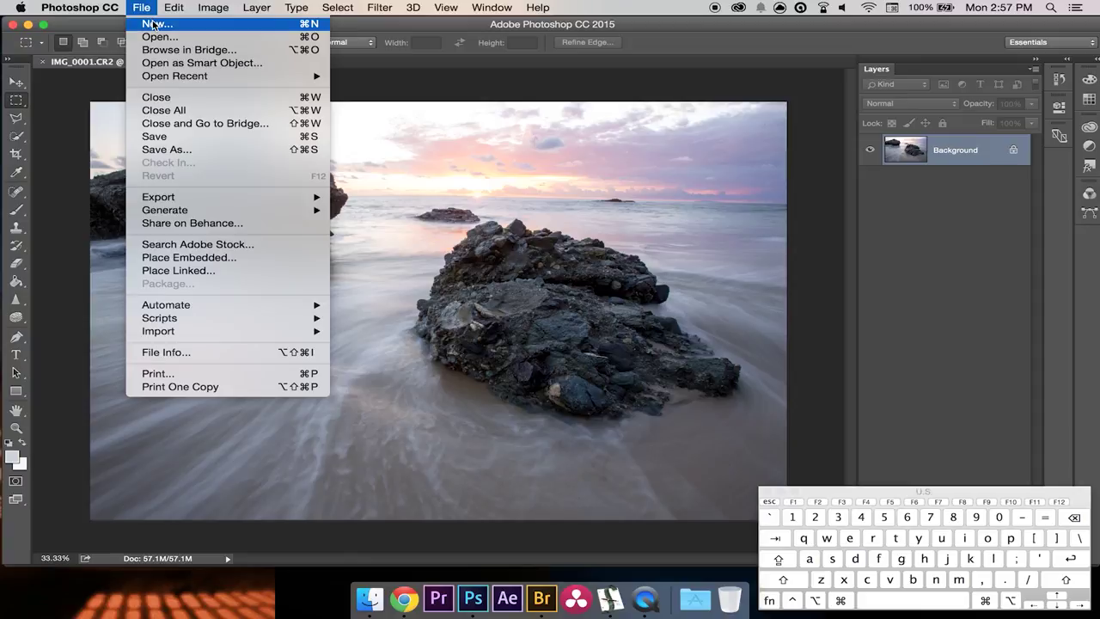
# - Create Untitled-1 at 5472 × 6000 px, 300 ppi, with a White background
pyautogui.click(153, 24)
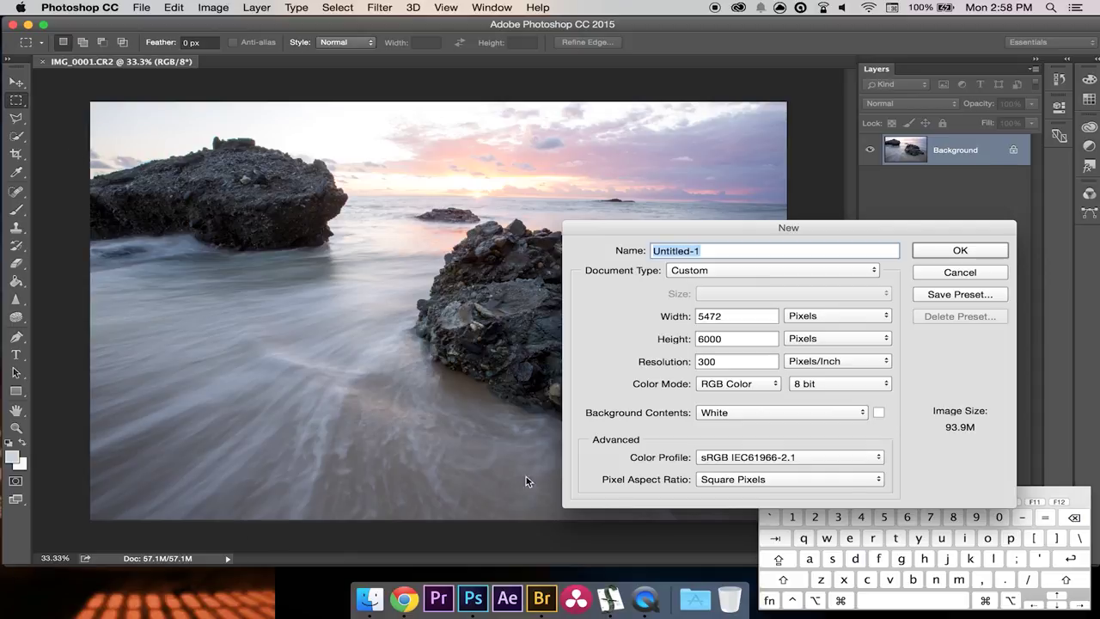
pyautogui.click(974, 249)
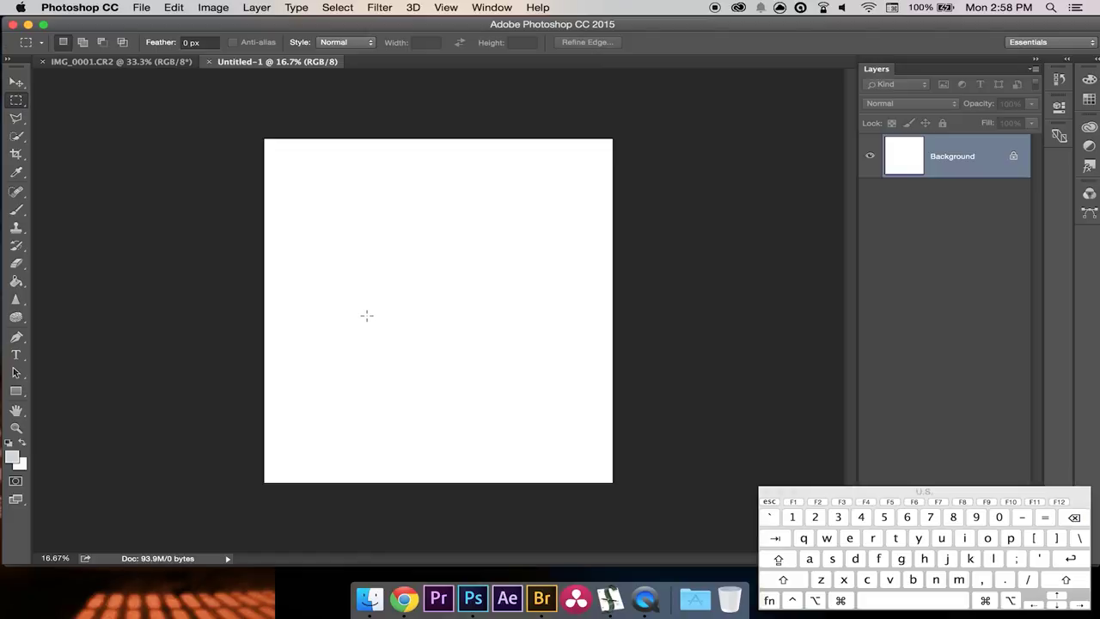
# - Drag the beach photo into Untitled-1 as Layer 1 and centre it vertically between white bands
pyautogui.click(103, 62)
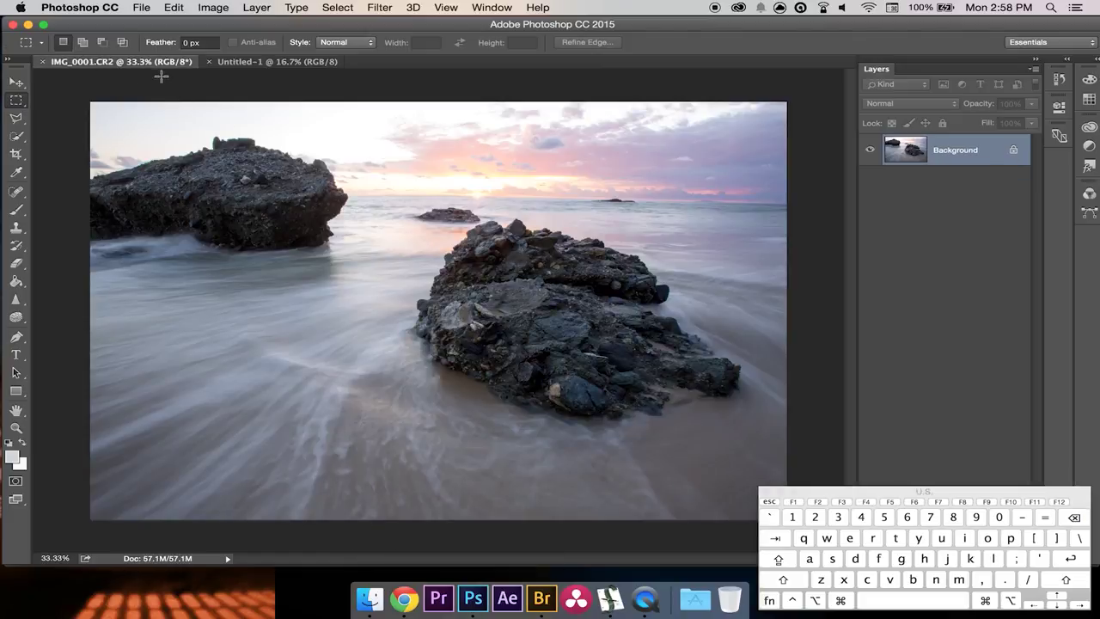
pyautogui.press('v')
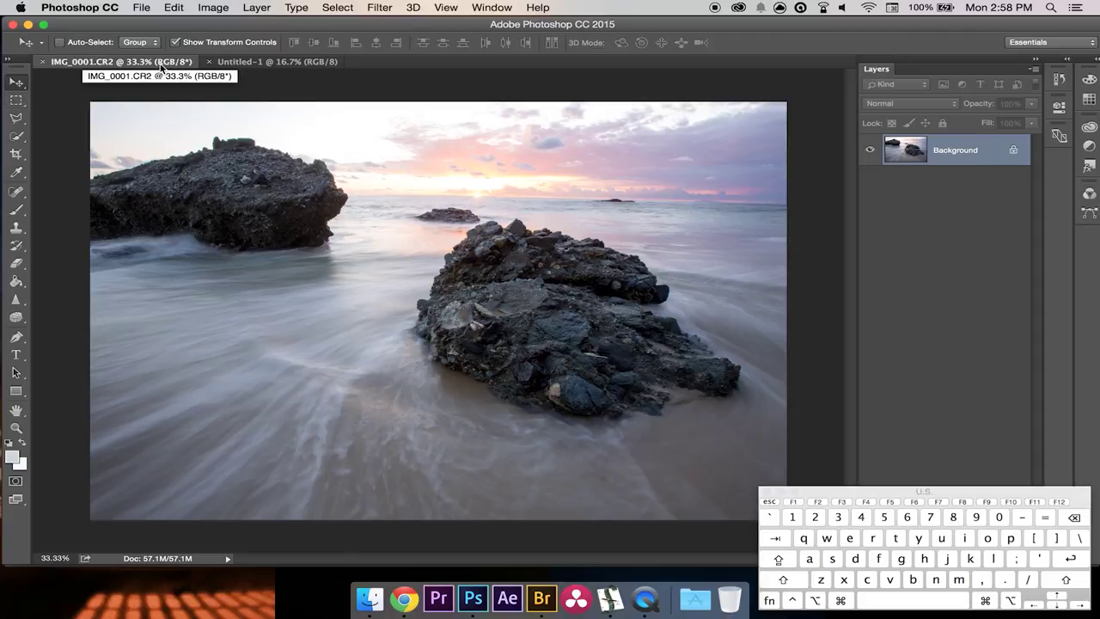
pyautogui.moveTo(127, 62); pyautogui.dragTo(635, 288)
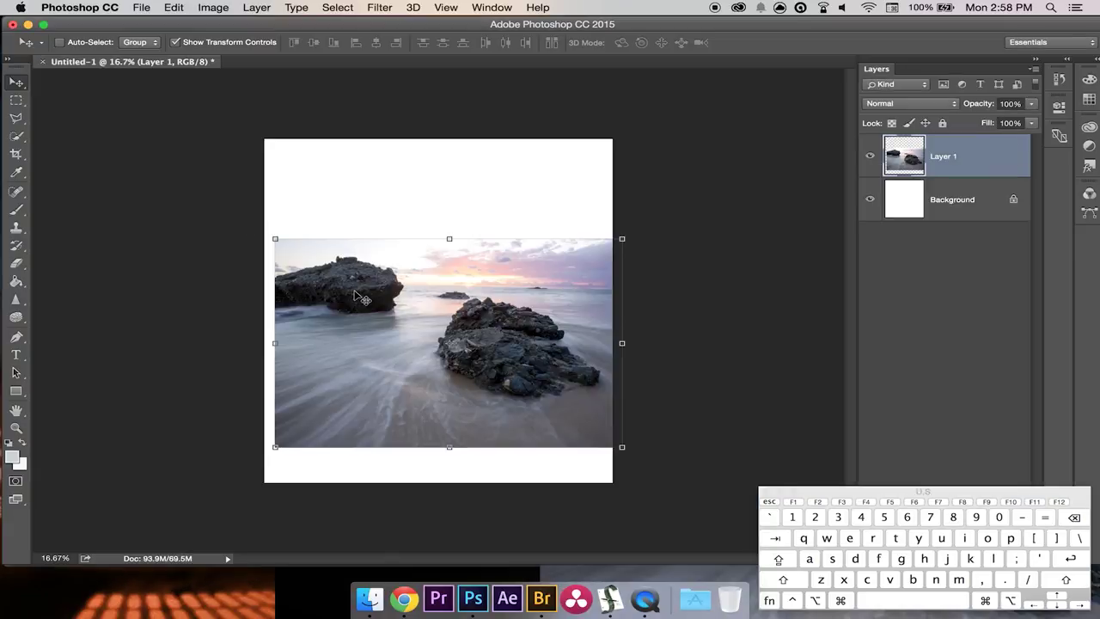
pyautogui.moveTo(365, 298); pyautogui.dragTo(352, 275)
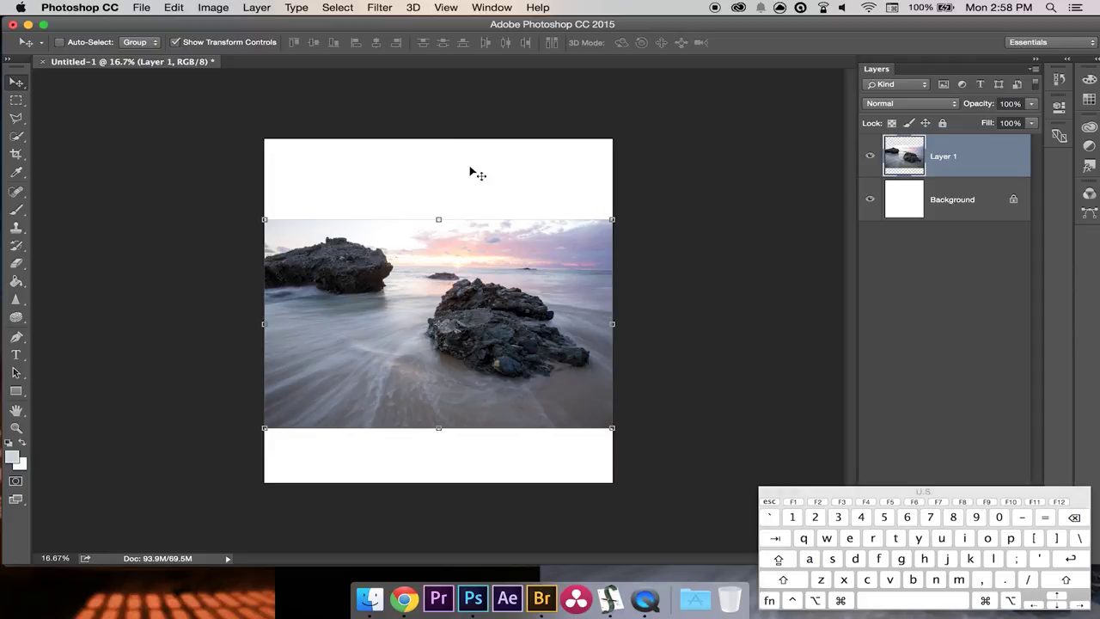
pyautogui.moveTo(516, 352); pyautogui.dragTo(511, 339)
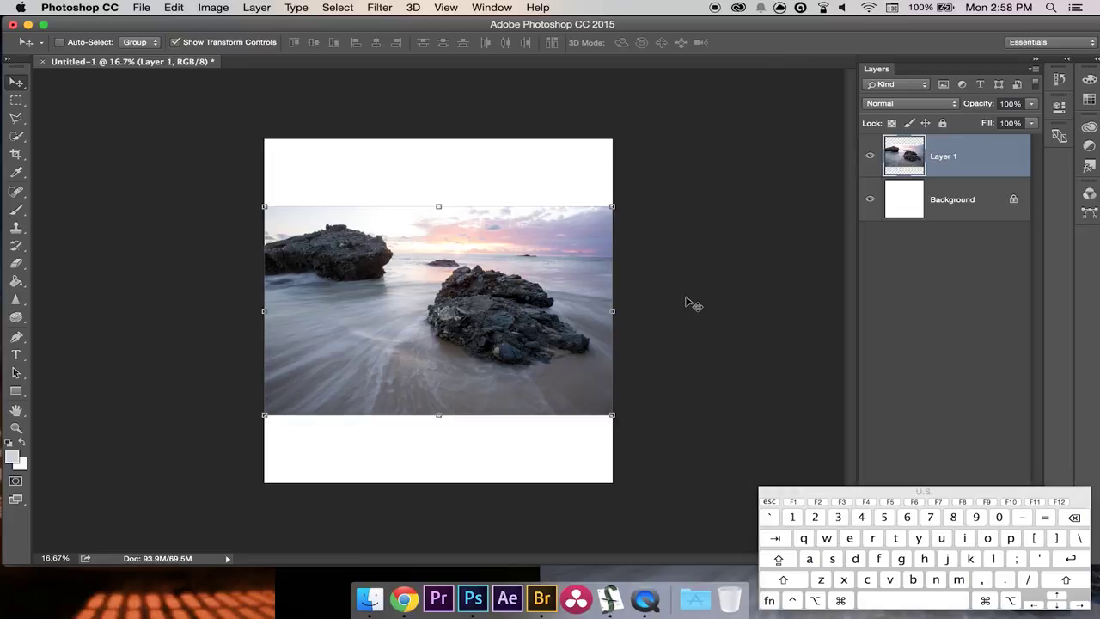
# - Locate the IMG_0021.CR2 thumbnail in Bridge and open it in Camera Raw
pyautogui.click(543, 600)
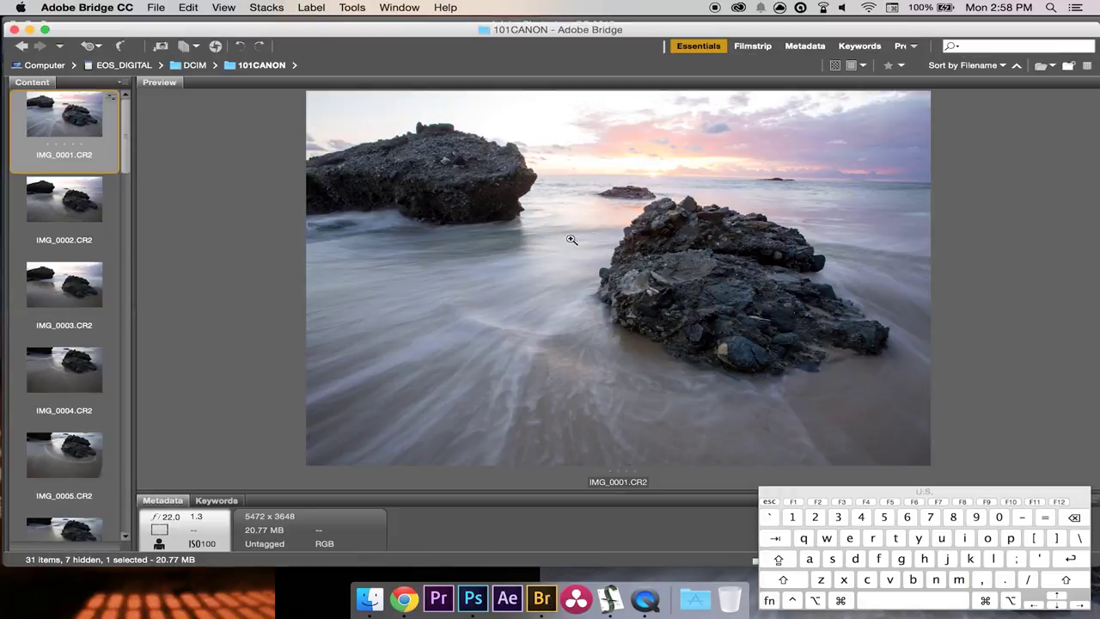
pyautogui.moveTo(123, 136); pyautogui.dragTo(101, 390)
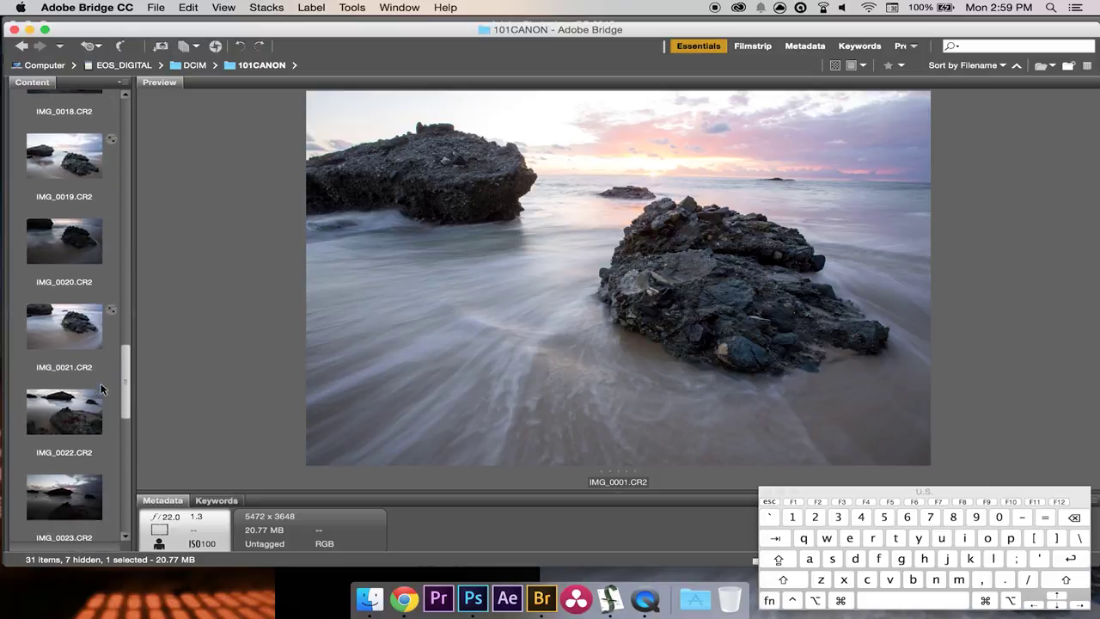
pyautogui.click(78, 325)
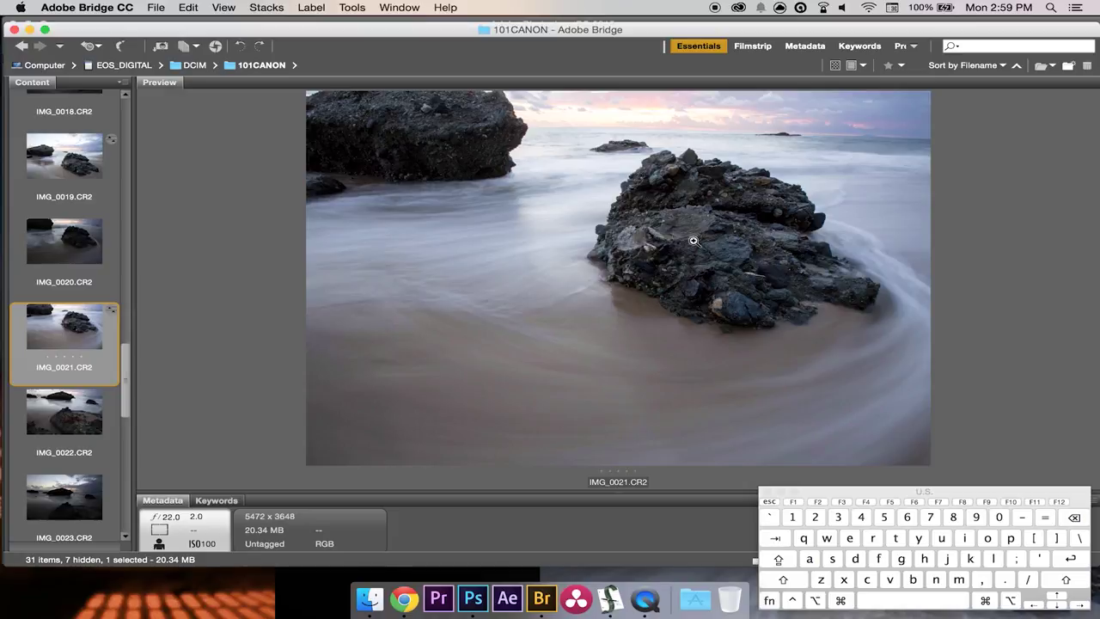
pyautogui.rightClick(47, 335)
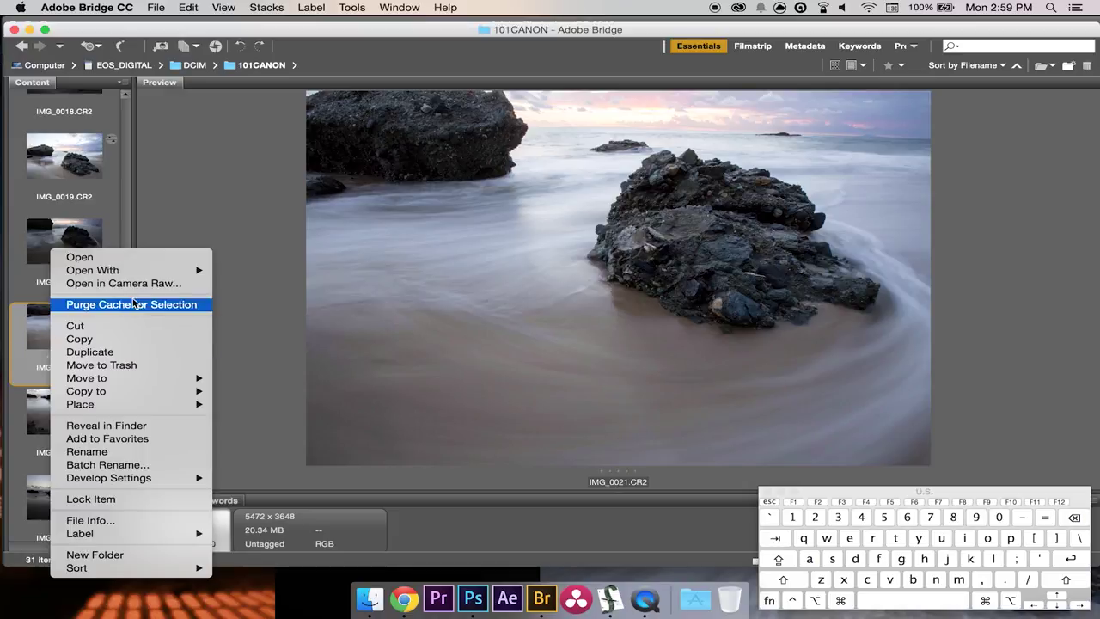
pyautogui.click(149, 285)
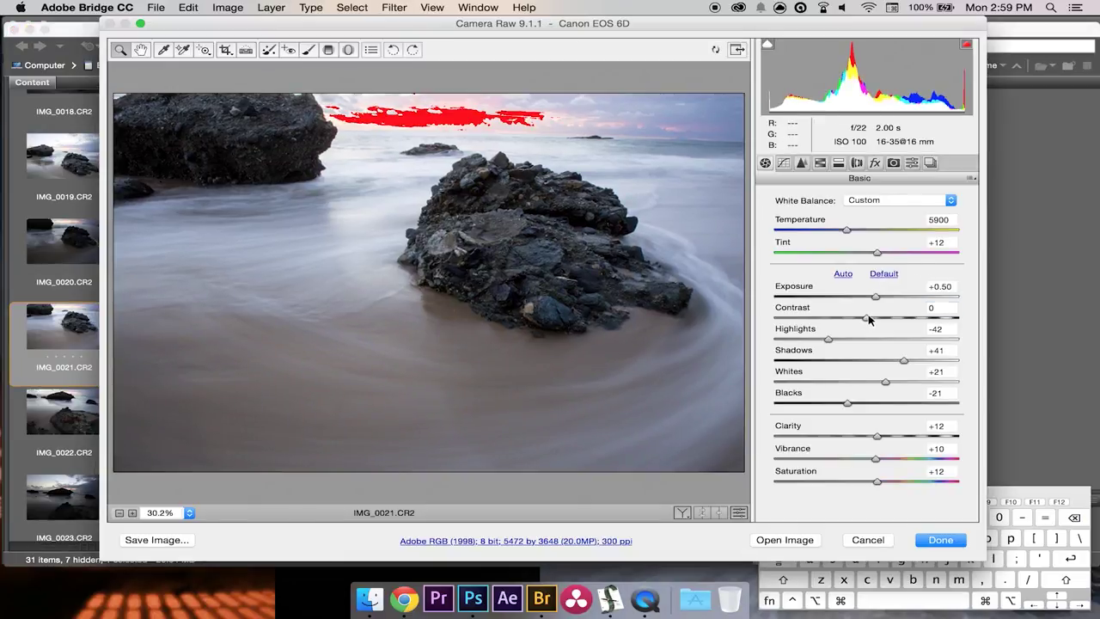
# - Set Saturation to +10 and open the developed IMG_0021 in Photoshop
pyautogui.click(869, 319)
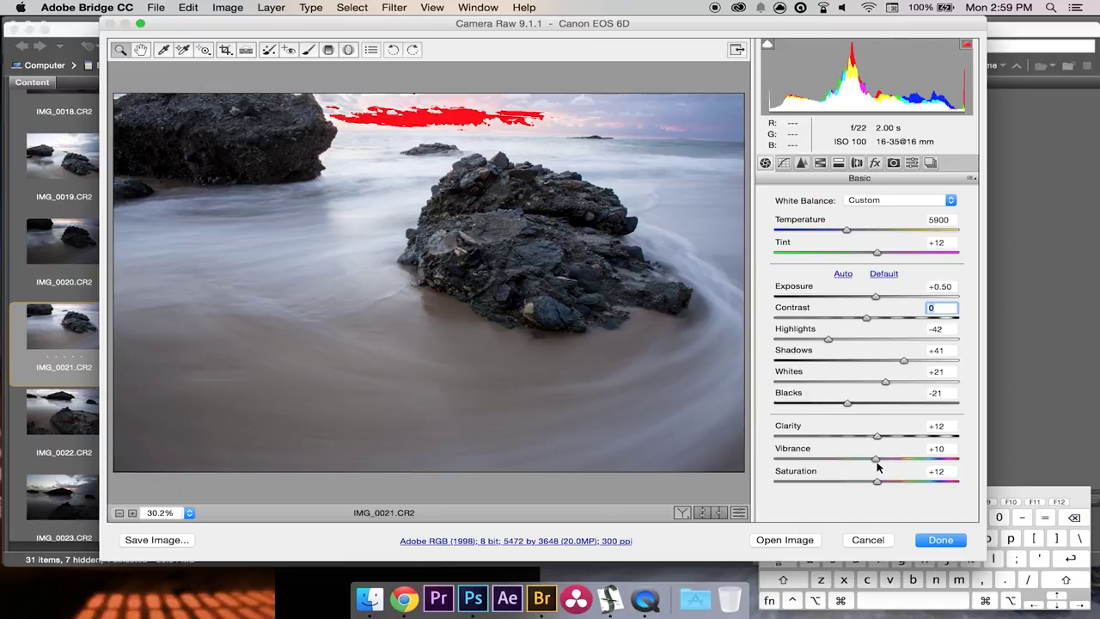
pyautogui.moveTo(877, 486); pyautogui.dragTo(874, 486)
pyautogui.click(874, 483)
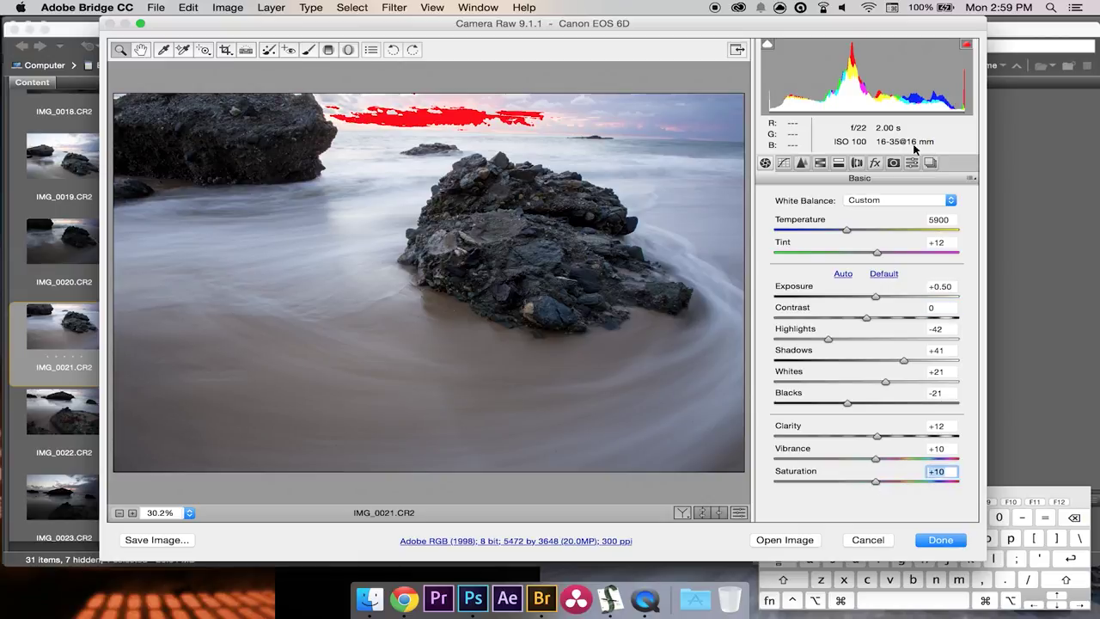
pyautogui.click(785, 540)
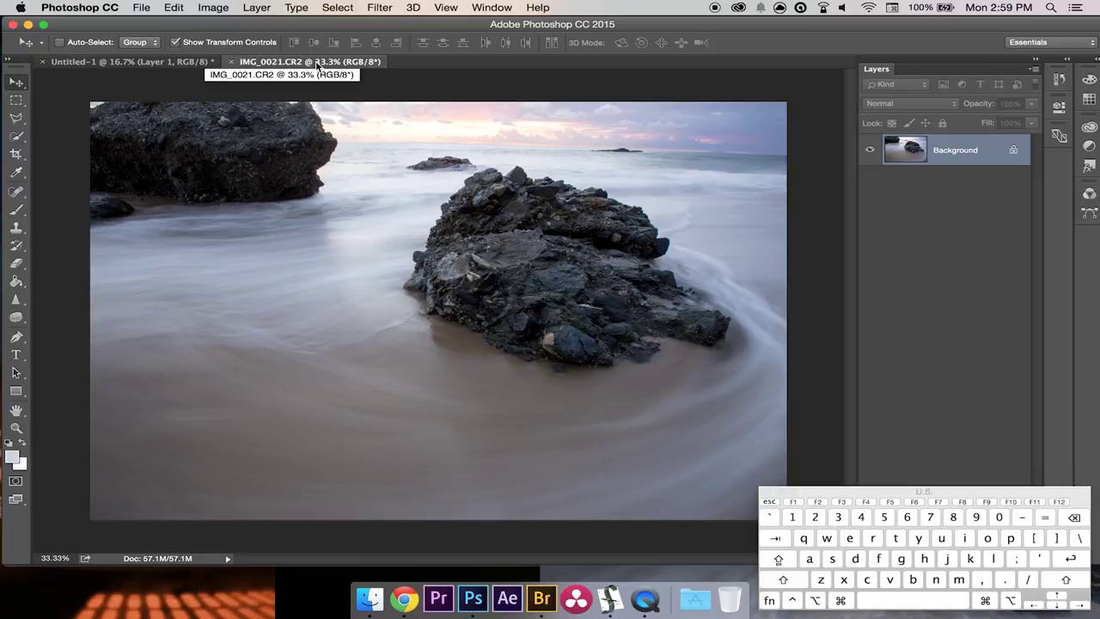
# - Float IMG_0021, drag it into Untitled-1 as Layer 2, and shift it down
pyautogui.moveTo(326, 64); pyautogui.dragTo(427, 132)
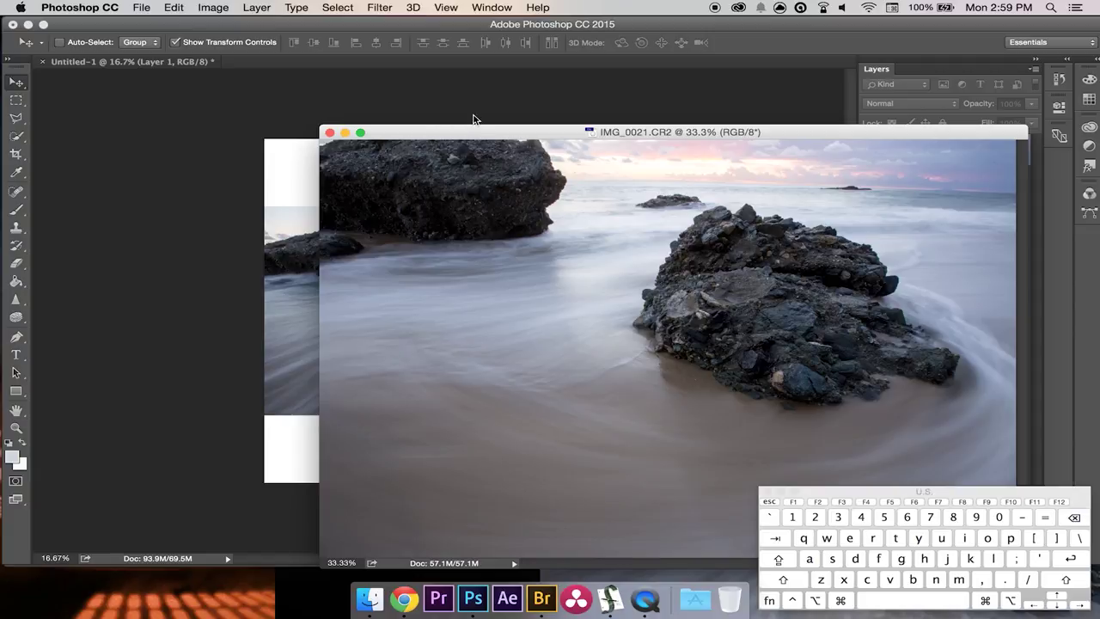
pyautogui.moveTo(480, 135); pyautogui.dragTo(547, 139)
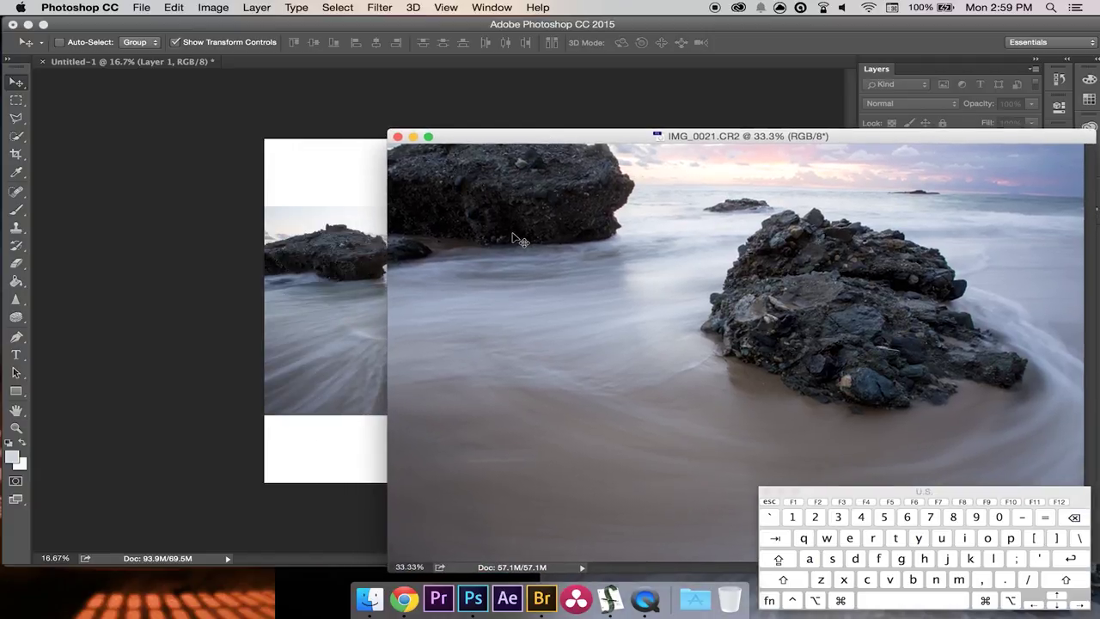
pyautogui.moveTo(487, 250); pyautogui.dragTo(364, 269)
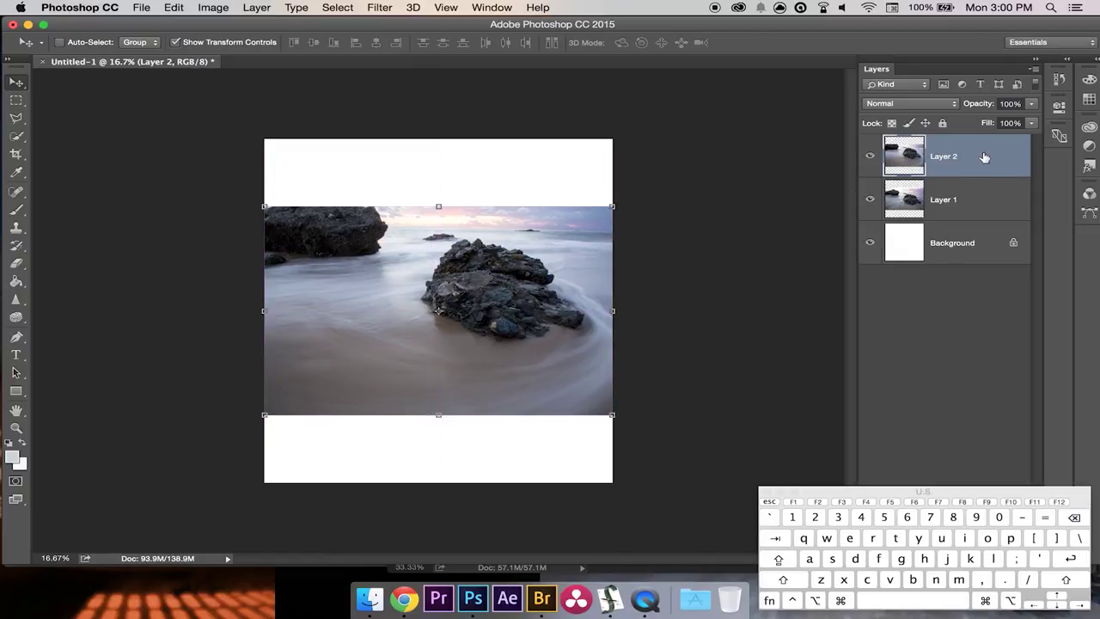
pyautogui.moveTo(420, 318); pyautogui.dragTo(418, 351)
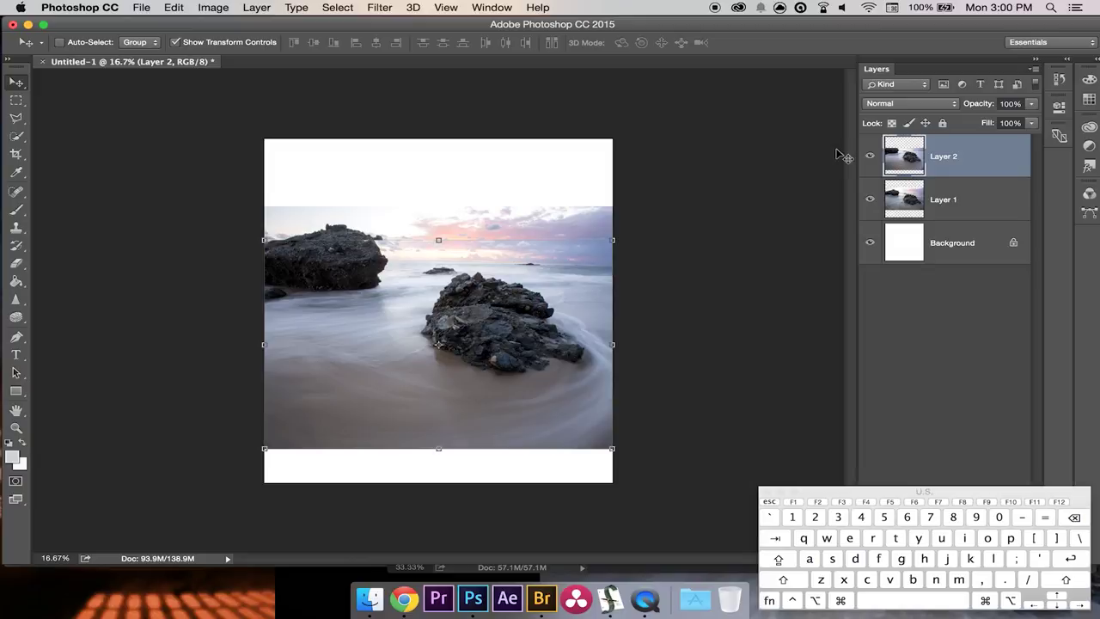
# - Compare Layer 2 against Layer 1, zooming in on the central rock and back out
pyautogui.click(869, 156)
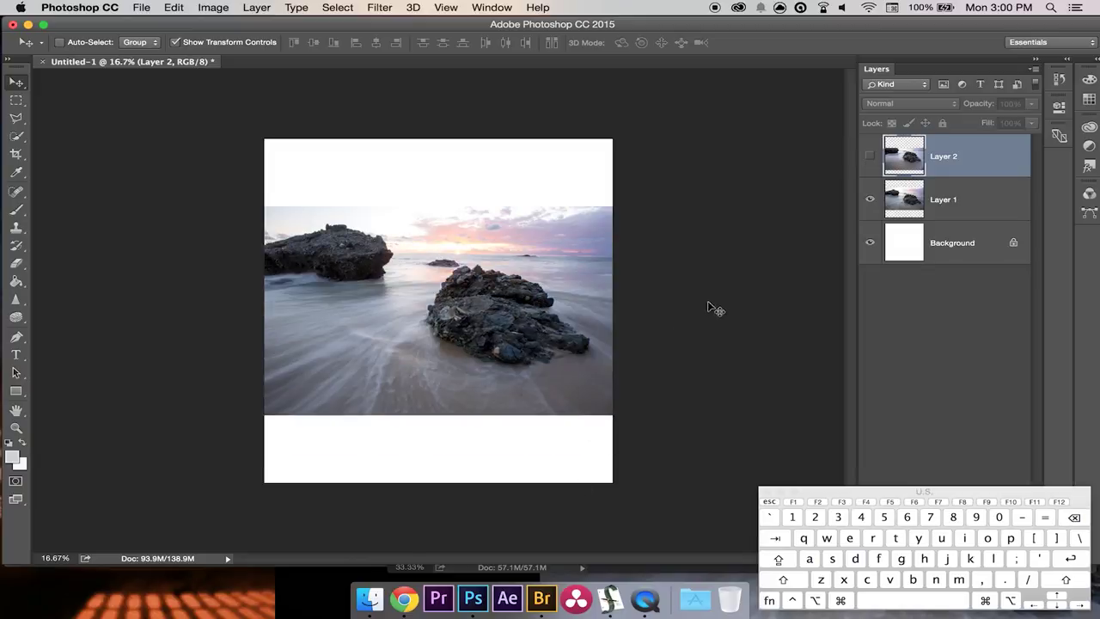
pyautogui.click(870, 156)
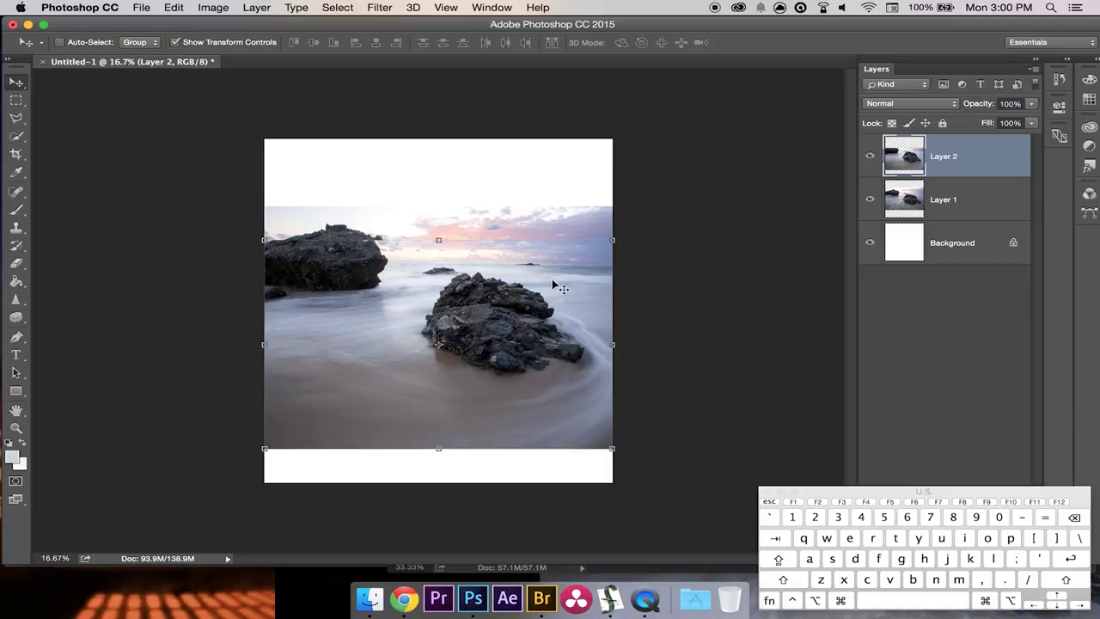
pyautogui.press('z')
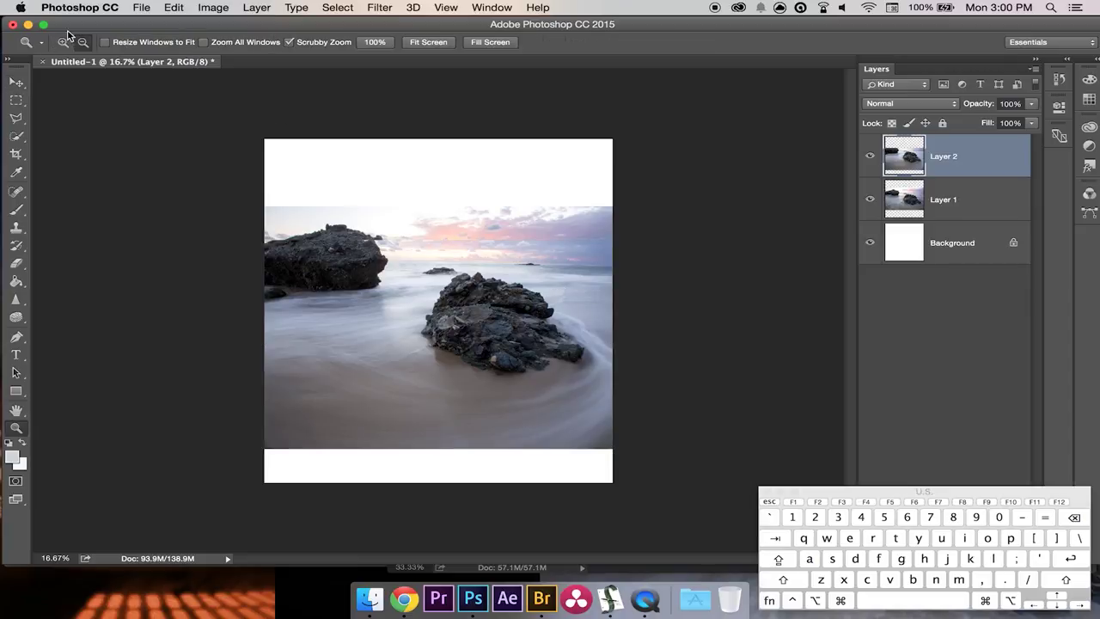
pyautogui.click(495, 339)
pyautogui.click(529, 279)
pyautogui.click(526, 280)
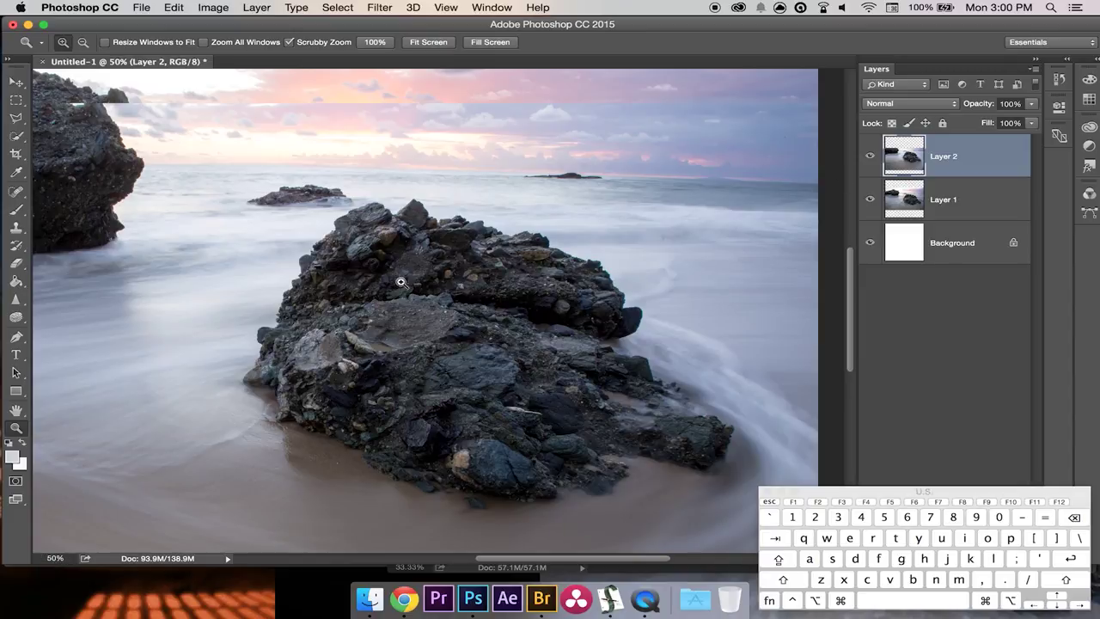
pyautogui.click(82, 42)
pyautogui.click(537, 425)
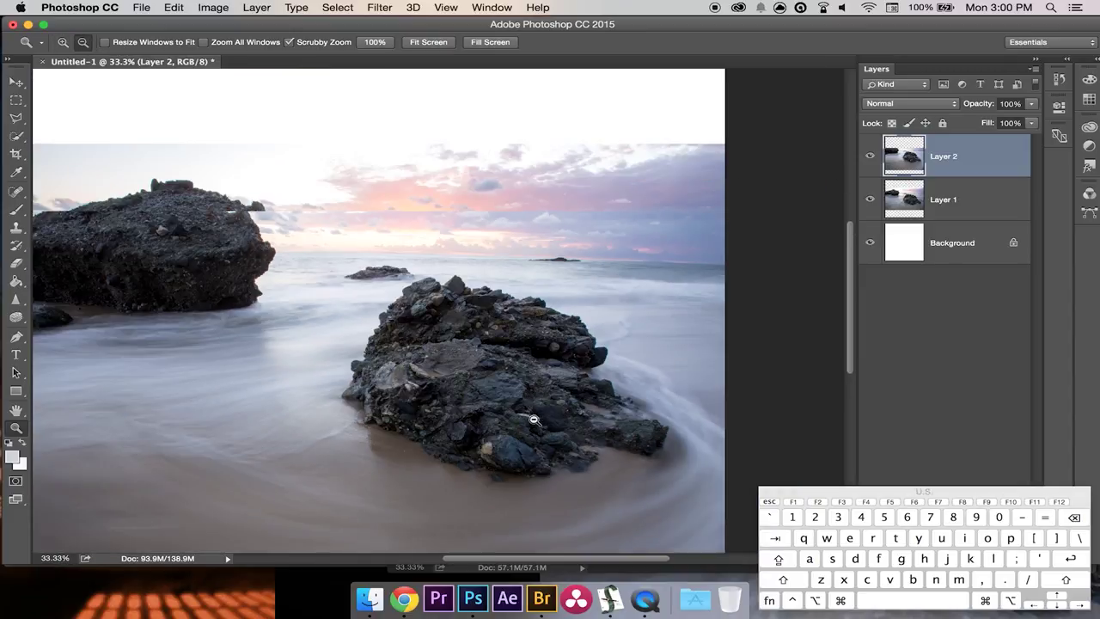
pyautogui.scroll(-1, 444, 389)
pyautogui.click(445, 390)
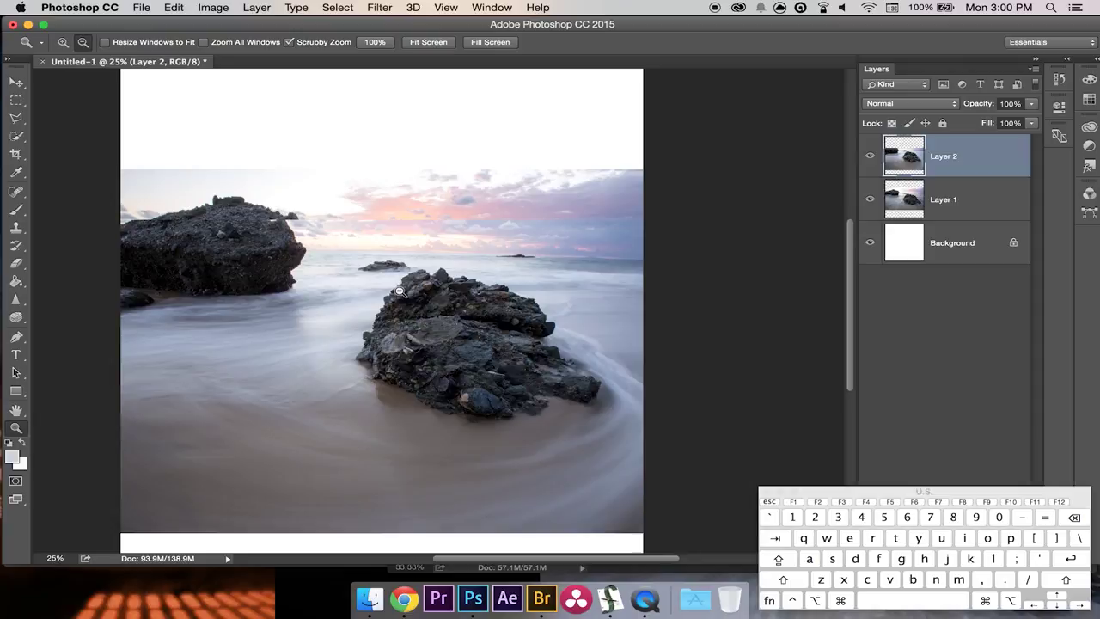
# - Nudge Layer 2 up twice with Shift+Up, rechecking rock alignment, then select Layer 1
pyautogui.press('v')
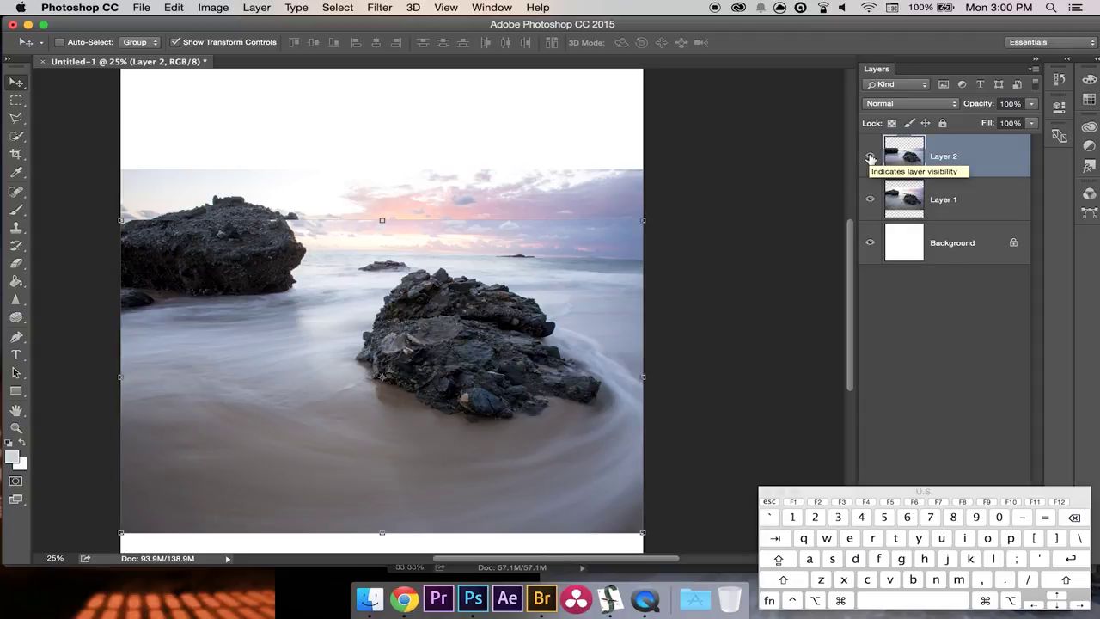
pyautogui.click(870, 157)
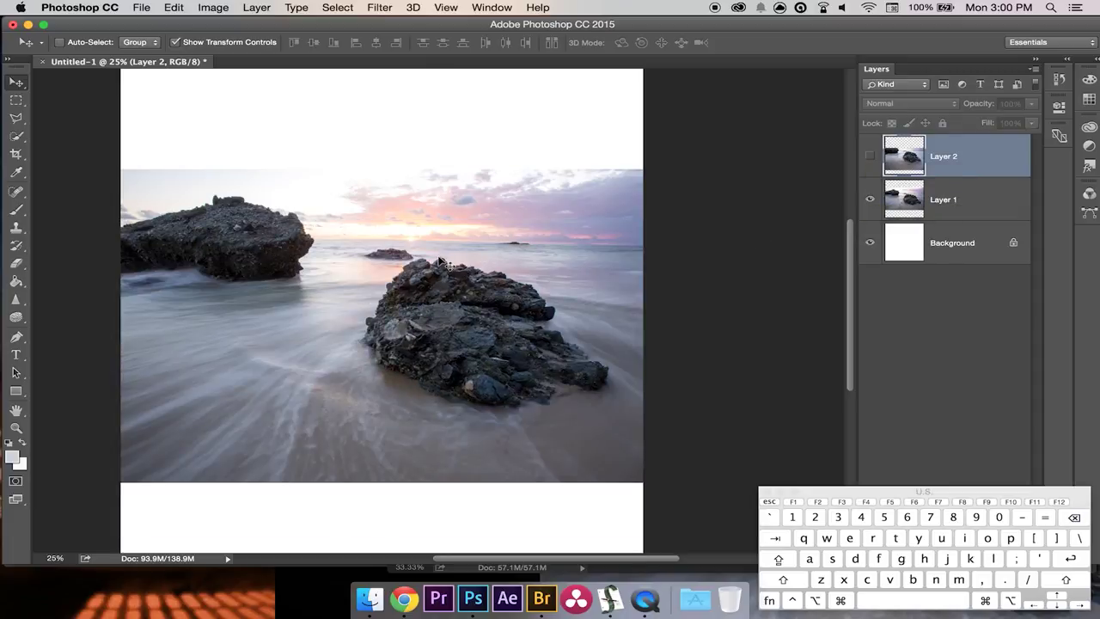
pyautogui.click(870, 157)
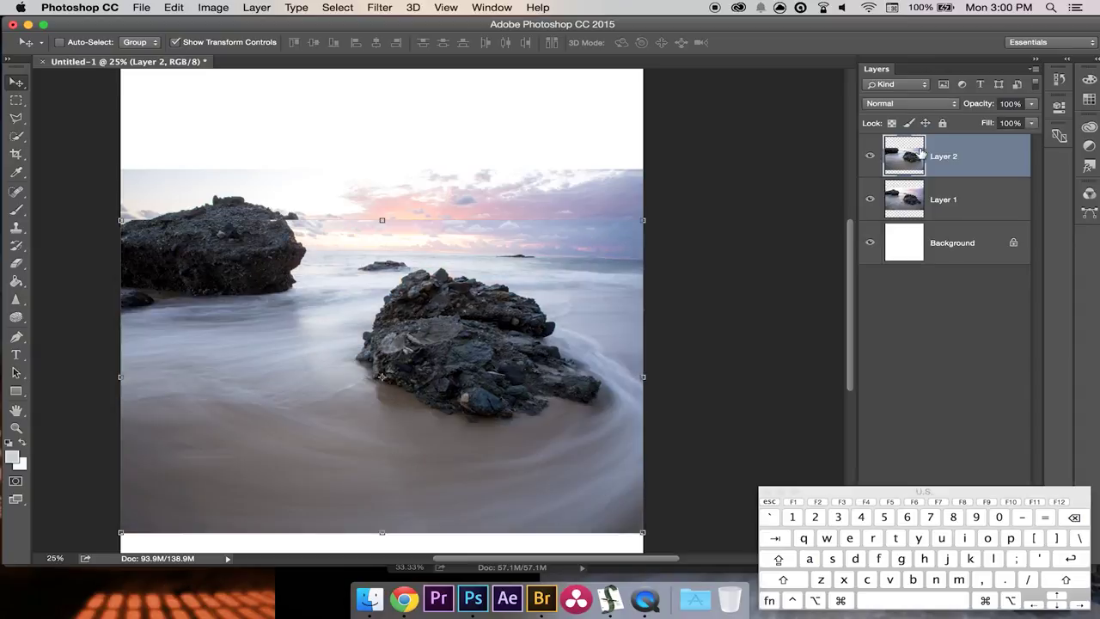
pyautogui.hotkey('shift', 'Up')
pyautogui.hotkey('shift', 'Up')
pyautogui.hotkey('shift', 'Up')
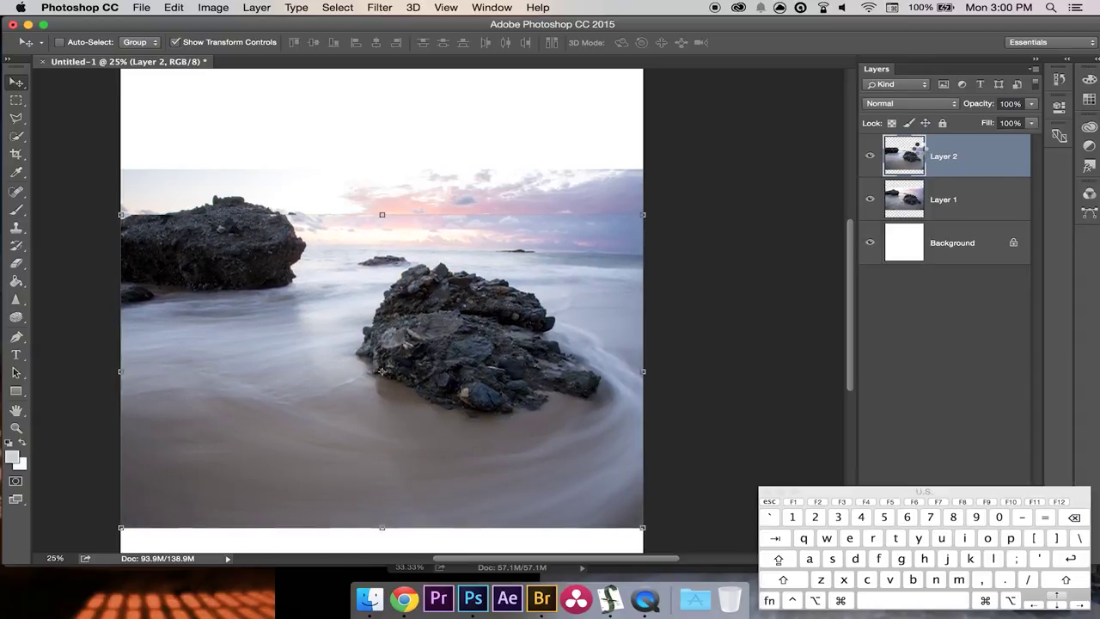
pyautogui.hotkey('shift', 'Up')
pyautogui.hotkey('shift', 'Up')
pyautogui.hotkey('shift', 'Up')
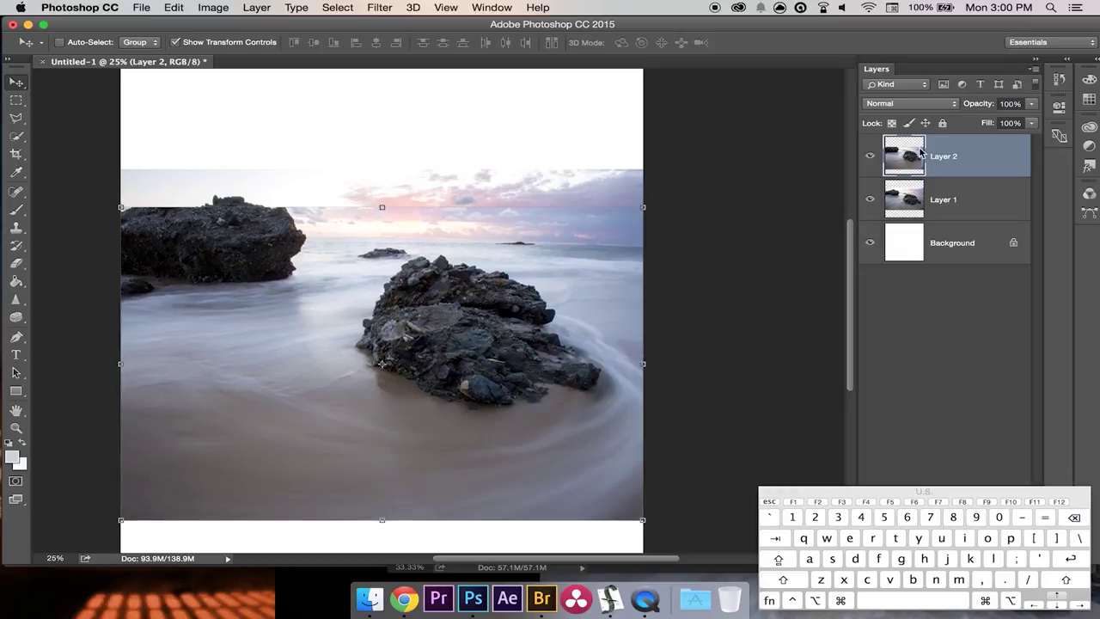
pyautogui.click(870, 157)
pyautogui.click(870, 157)
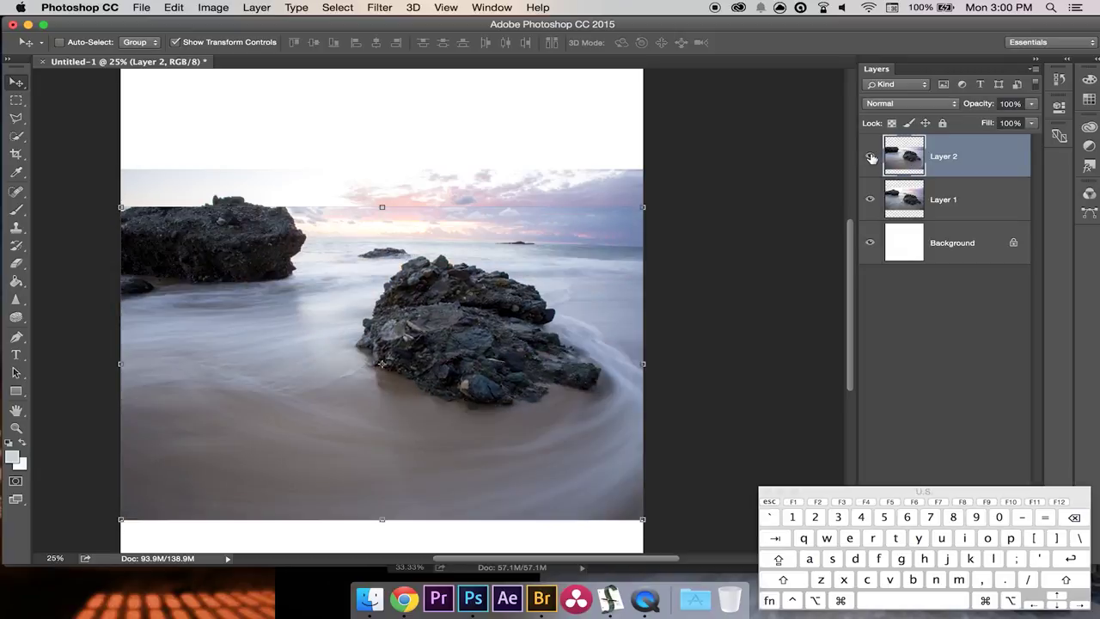
pyautogui.click(871, 158)
pyautogui.click(871, 157)
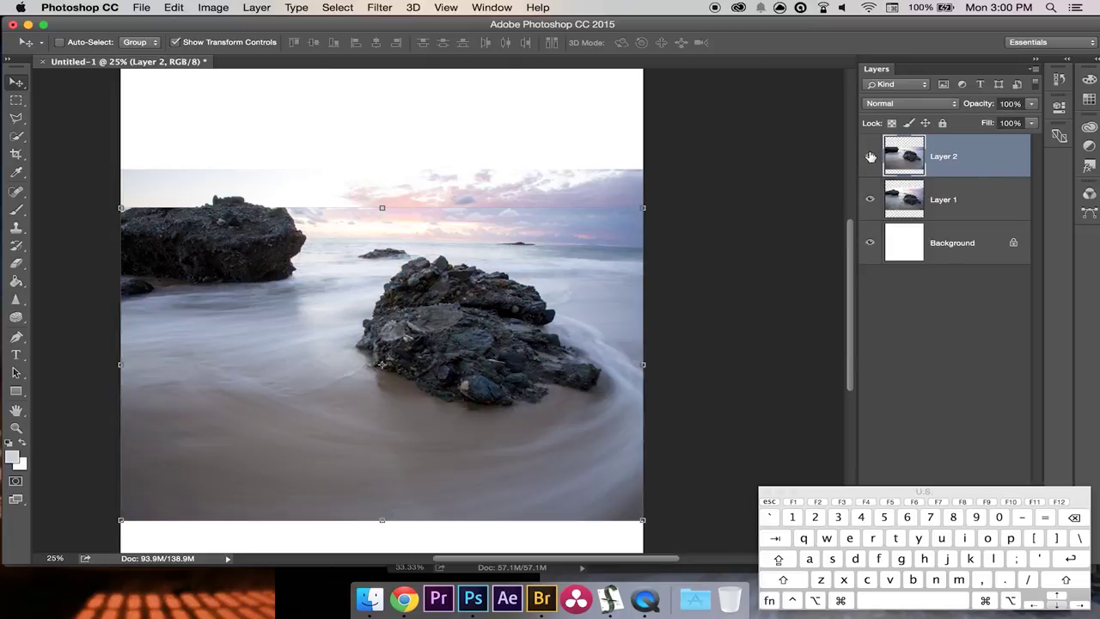
pyautogui.click(871, 158)
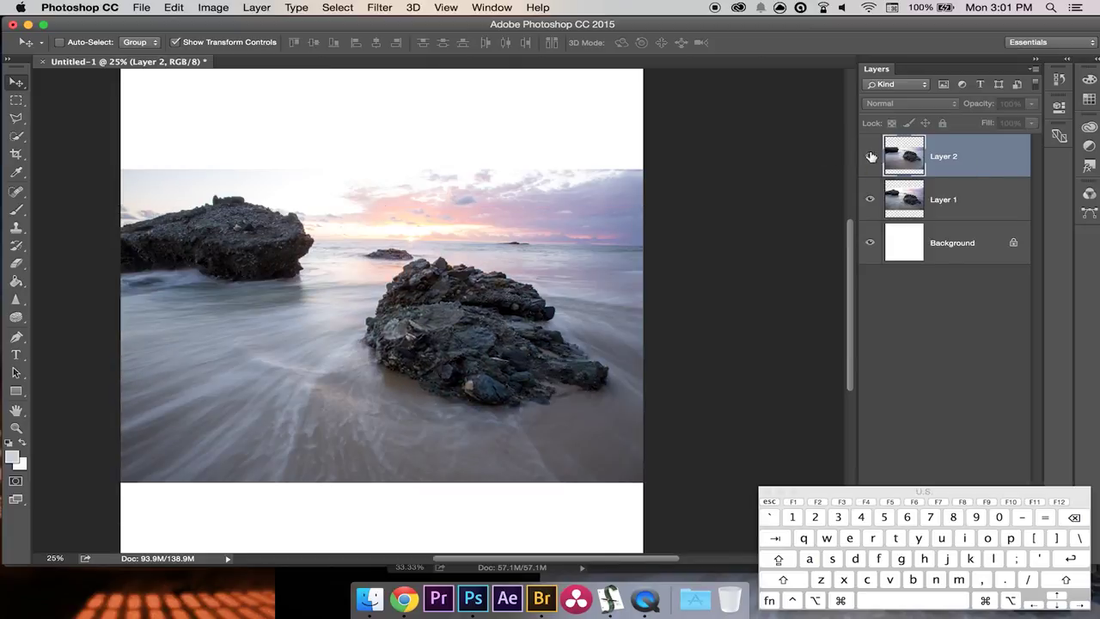
pyautogui.click(871, 157)
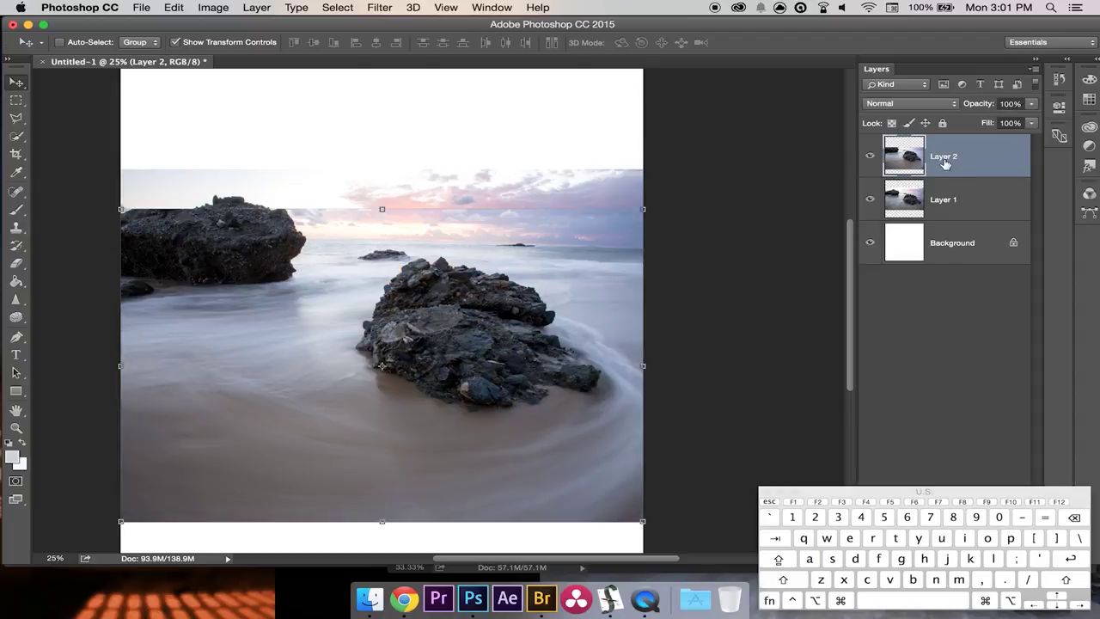
pyautogui.click(949, 202)
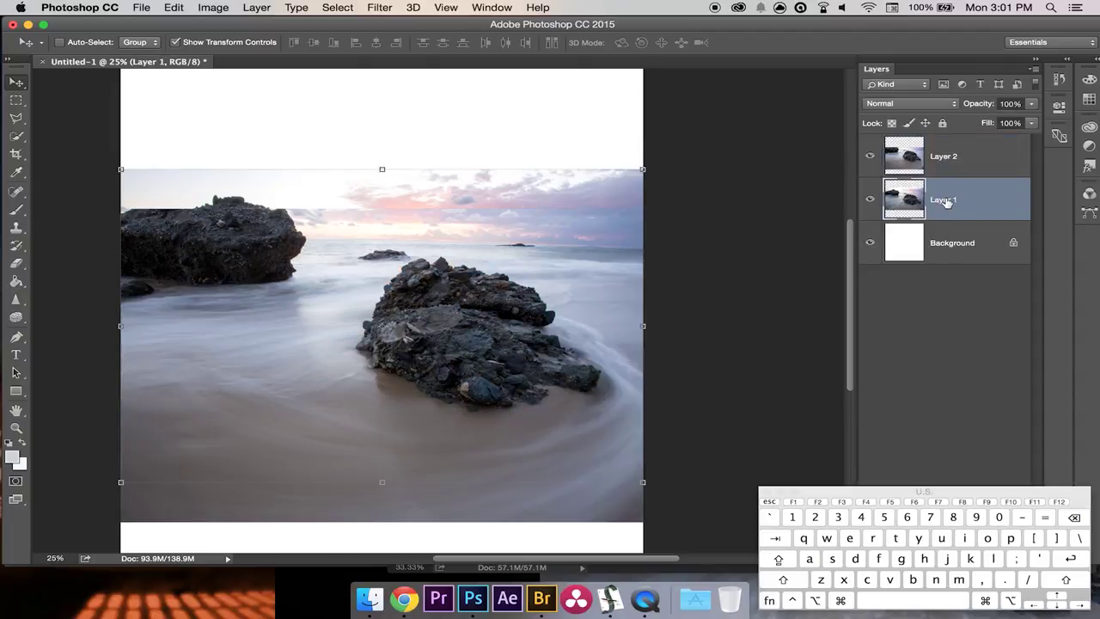
# - Duplicate Layer 1 as Layer 1 copy, move it to the top, and nudge it up
pyautogui.rightClick(950, 198)
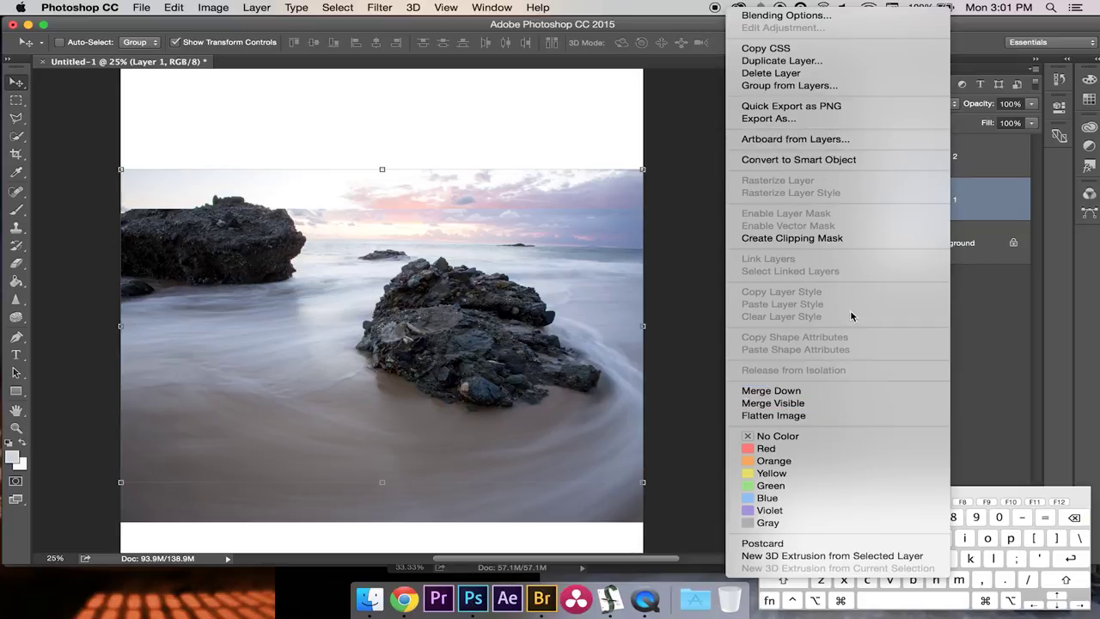
pyautogui.click(782, 60)
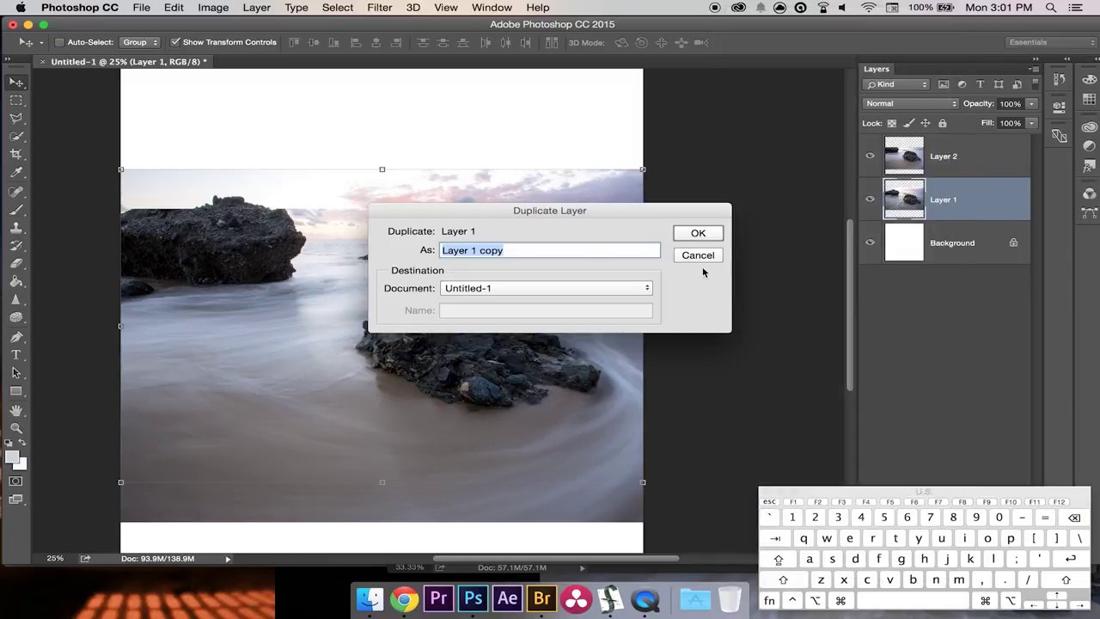
pyautogui.click(693, 234)
pyautogui.moveTo(963, 196); pyautogui.dragTo(951, 146)
pyautogui.hotkey('shift', 'Up')
pyautogui.hotkey('shift', 'Up')
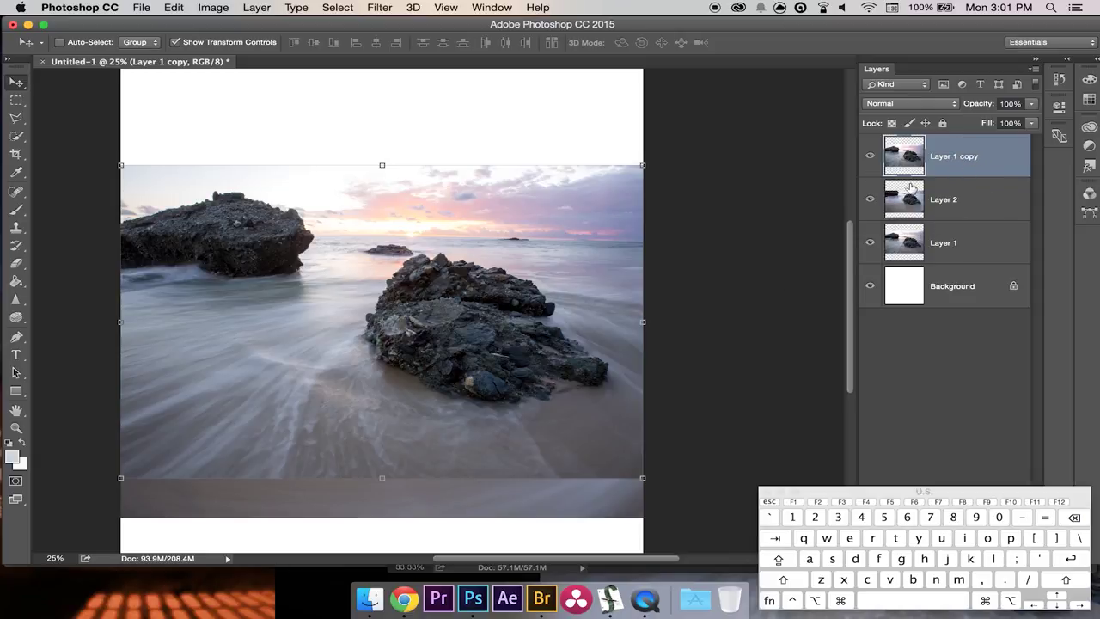
# - Set the Eraser brush size to 1040 px
pyautogui.press('e')
pyautogui.rightClick(539, 356)
pyautogui.moveTo(703, 386); pyautogui.dragTo(708, 387)
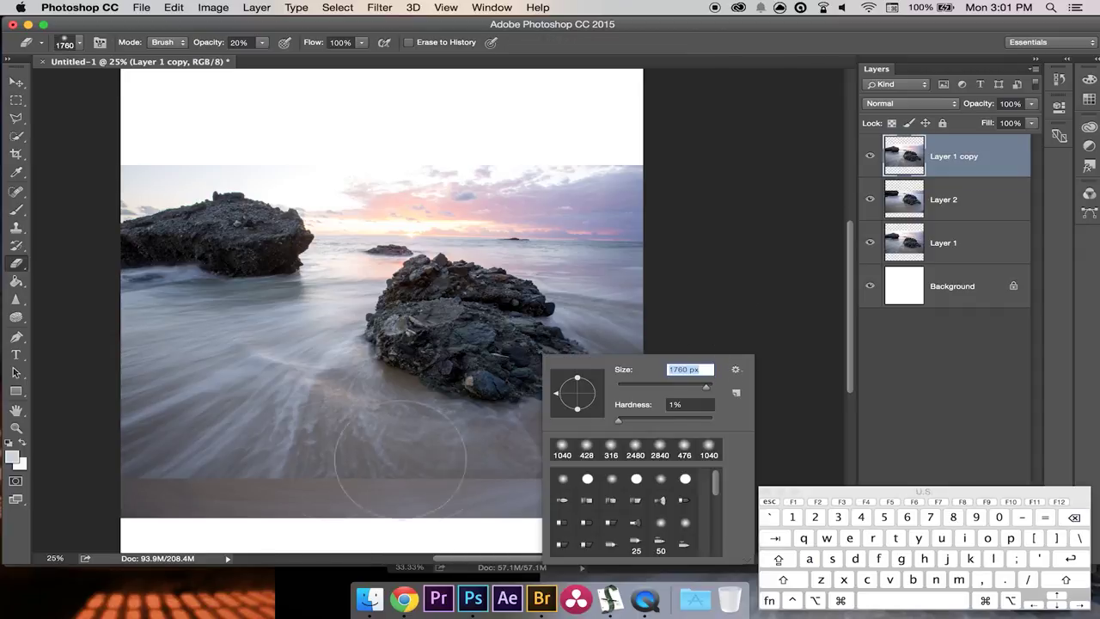
pyautogui.moveTo(708, 388); pyautogui.dragTo(703, 392)
pyautogui.click(370, 471)
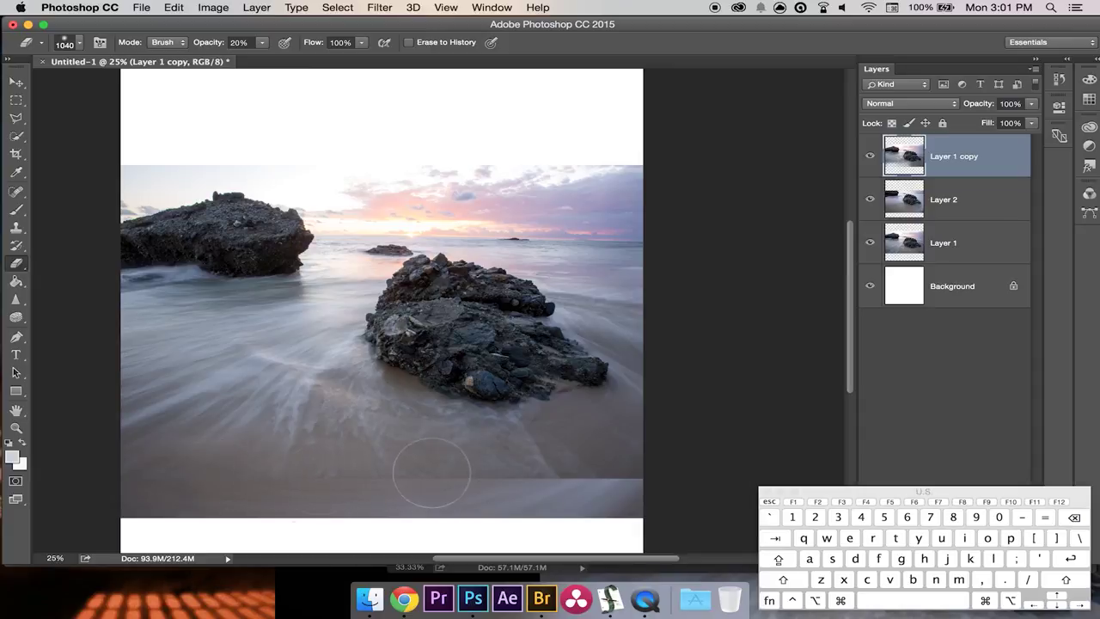
# - Erase Layer 1 copy's hard lower edge and soften the lower-right sand seam
pyautogui.moveTo(565, 488)
pyautogui.mouseDown()
pyautogui.moveTo(478, 484)
pyautogui.moveTo(614, 481)
pyautogui.moveTo(630, 495)
pyautogui.moveTo(683, 484)
pyautogui.moveTo(663, 474)
pyautogui.moveTo(566, 480)
pyautogui.moveTo(453, 498)
pyautogui.mouseUp()
pyautogui.press('Escape')
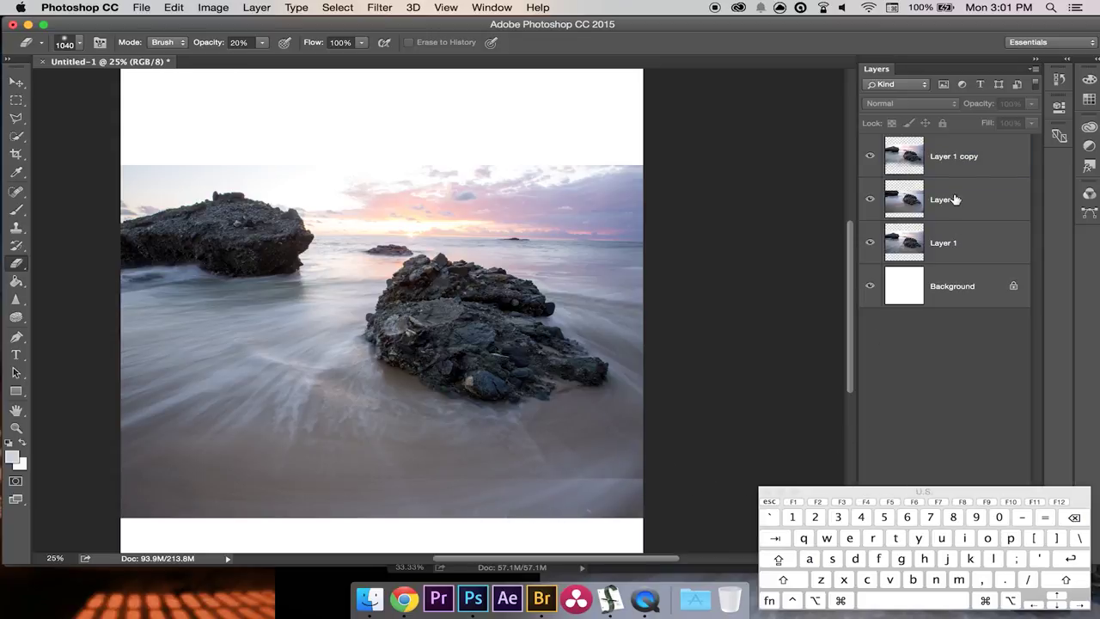
pyautogui.click(981, 150)
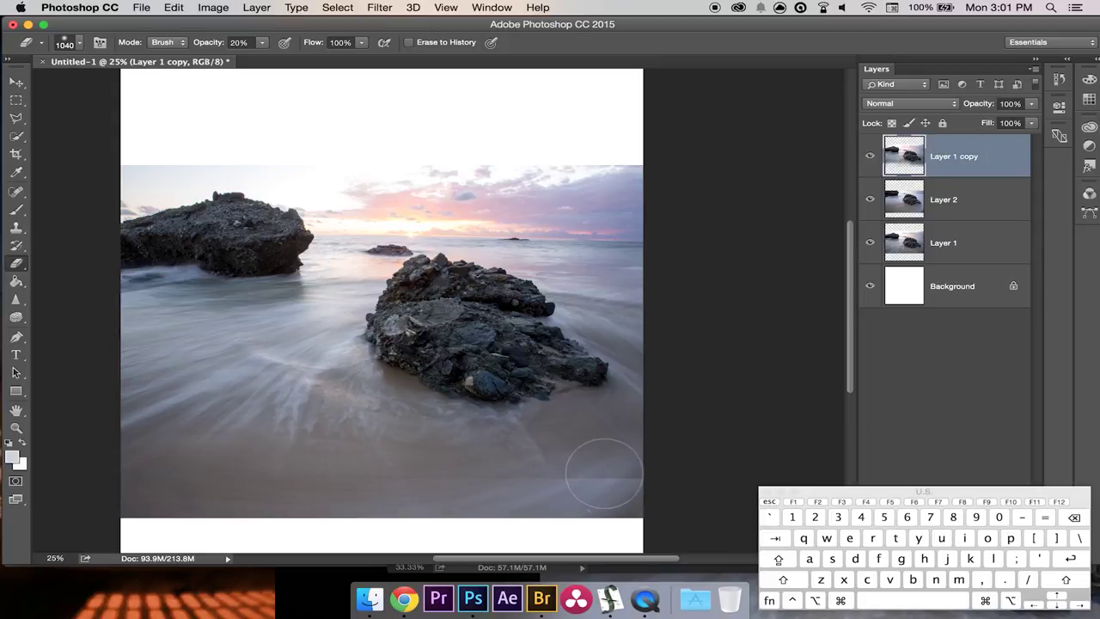
pyautogui.moveTo(524, 477)
pyautogui.mouseDown()
pyautogui.moveTo(652, 466)
pyautogui.moveTo(498, 490)
pyautogui.moveTo(616, 477)
pyautogui.moveTo(558, 486)
pyautogui.moveTo(604, 477)
pyautogui.moveTo(525, 507)
pyautogui.moveTo(643, 468)
pyautogui.moveTo(613, 494)
pyautogui.moveTo(539, 507)
pyautogui.moveTo(627, 470)
pyautogui.moveTo(570, 501)
pyautogui.moveTo(633, 474)
pyautogui.moveTo(646, 492)
pyautogui.moveTo(538, 516)
pyautogui.moveTo(662, 476)
pyautogui.moveTo(309, 487)
pyautogui.moveTo(592, 485)
pyautogui.moveTo(340, 506)
pyautogui.moveTo(644, 483)
pyautogui.moveTo(570, 485)
pyautogui.moveTo(451, 492)
pyautogui.moveTo(662, 489)
pyautogui.moveTo(621, 471)
pyautogui.moveTo(546, 513)
pyautogui.moveTo(609, 477)
pyautogui.moveTo(308, 503)
pyautogui.moveTo(136, 492)
pyautogui.moveTo(641, 504)
pyautogui.moveTo(633, 487)
pyautogui.moveTo(141, 482)
pyautogui.moveTo(584, 476)
pyautogui.mouseUp()
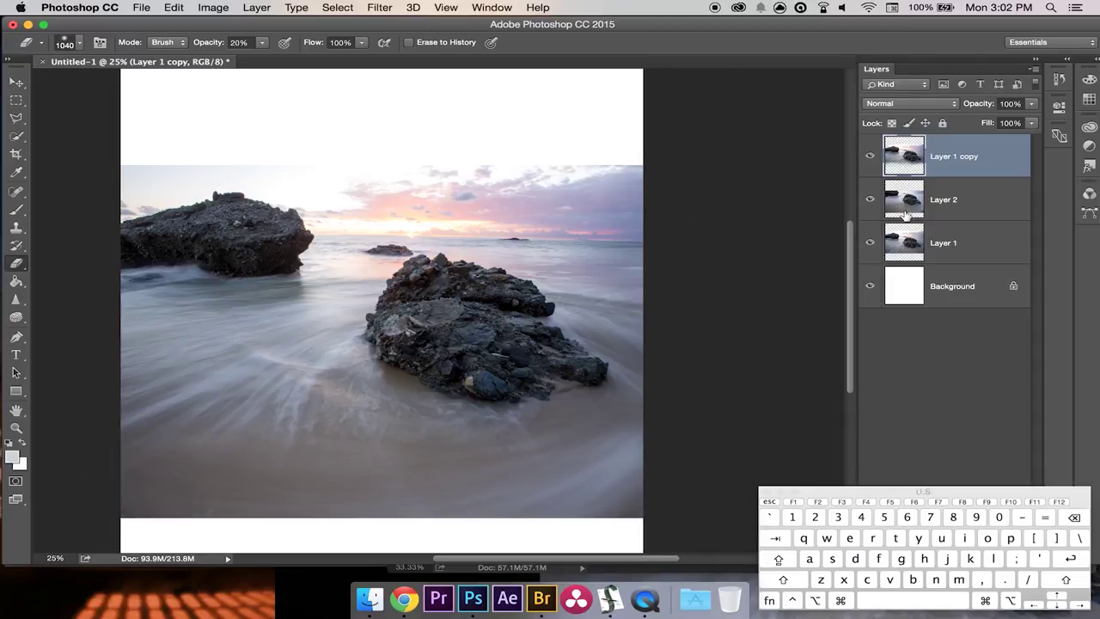
# - Make Layer 2 active and toggle Layer 2 and Layer 1 copy to compare the lower beach
pyautogui.click(936, 203)
pyautogui.click(870, 200)
pyautogui.click(870, 200)
pyautogui.click(871, 156)
pyautogui.click(871, 156)
pyautogui.click(871, 157)
pyautogui.click(870, 156)
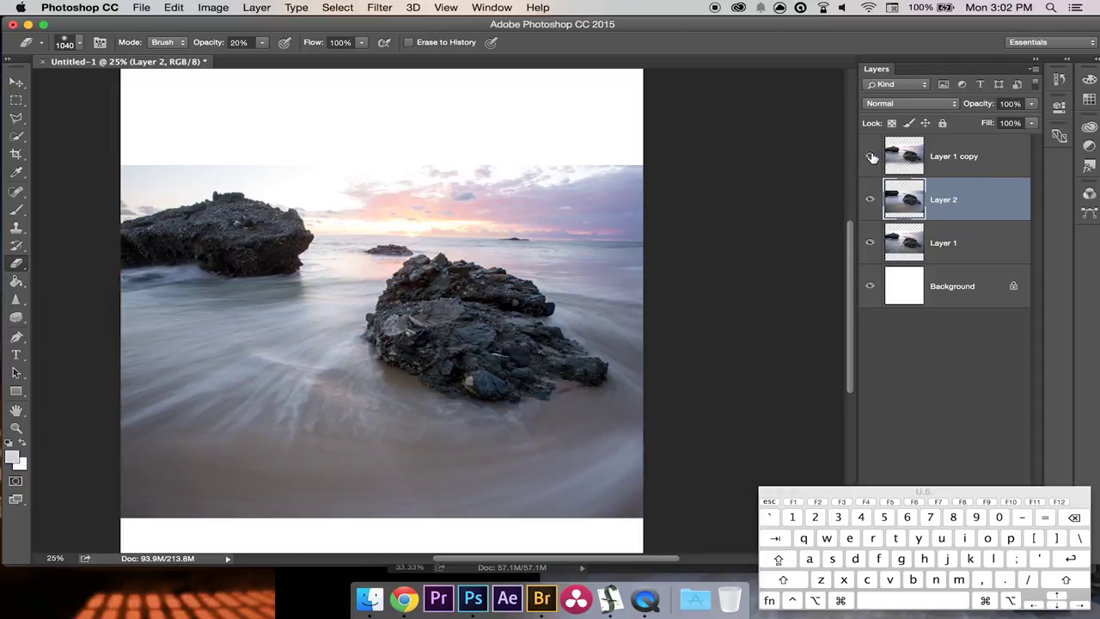
# - Set the eraser to 348 px, erase across Layer 2's lower beach, then undo the stroke
pyautogui.click(871, 157)
pyautogui.click(871, 156)
pyautogui.rightClick(403, 458)
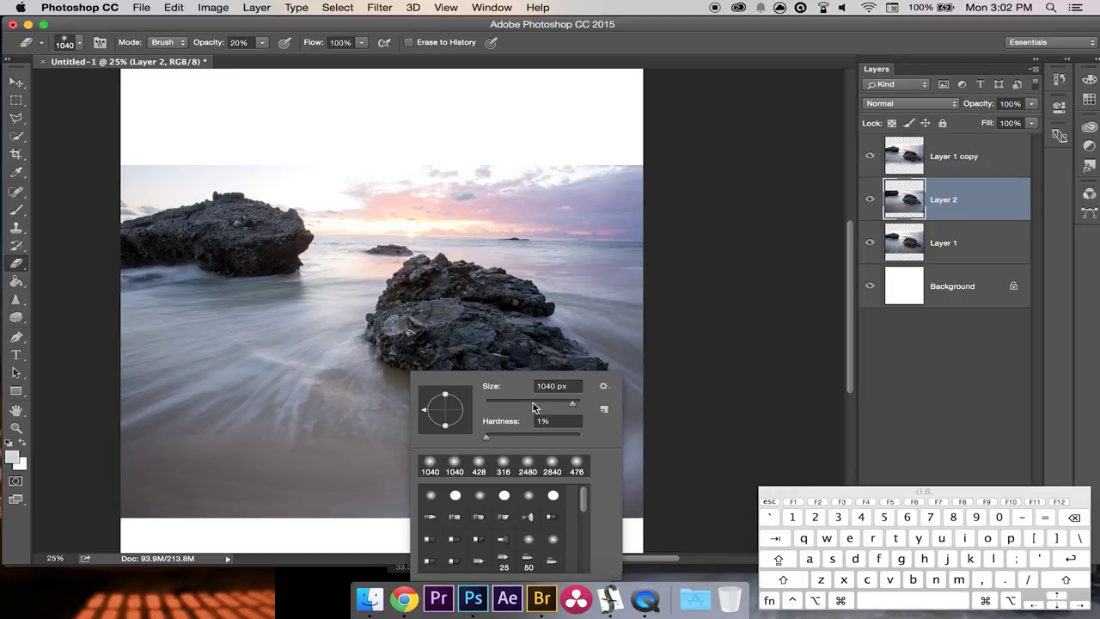
pyautogui.click(555, 401)
pyautogui.write('348')
pyautogui.press('Return')
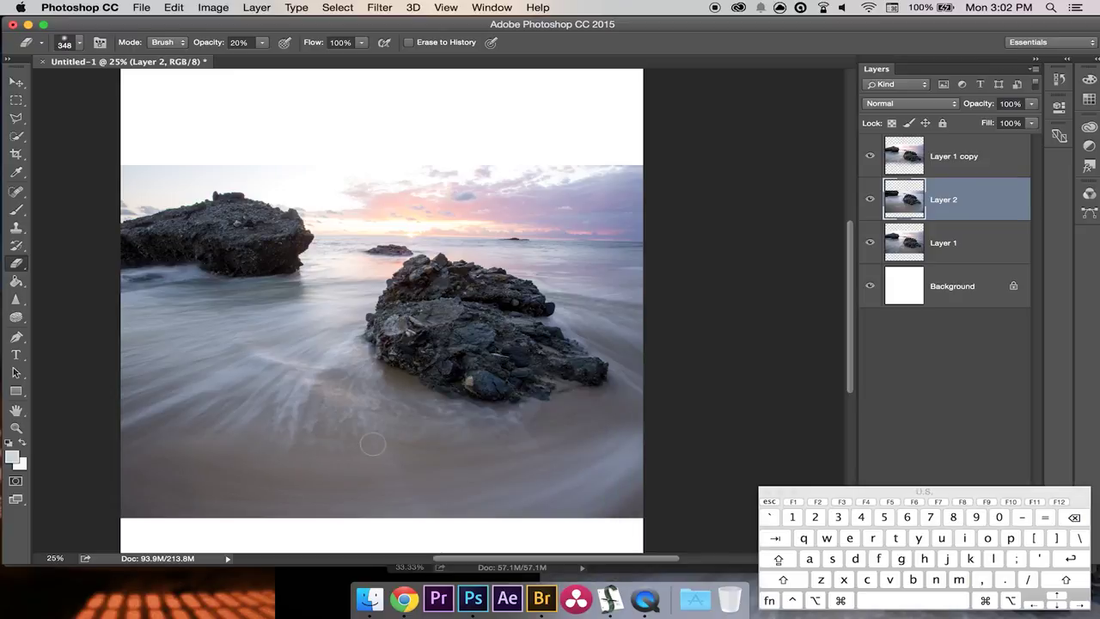
pyautogui.moveTo(449, 445)
pyautogui.mouseDown()
pyautogui.moveTo(540, 443)
pyautogui.moveTo(609, 421)
pyautogui.mouseUp()
pyautogui.press('super+alt+z')
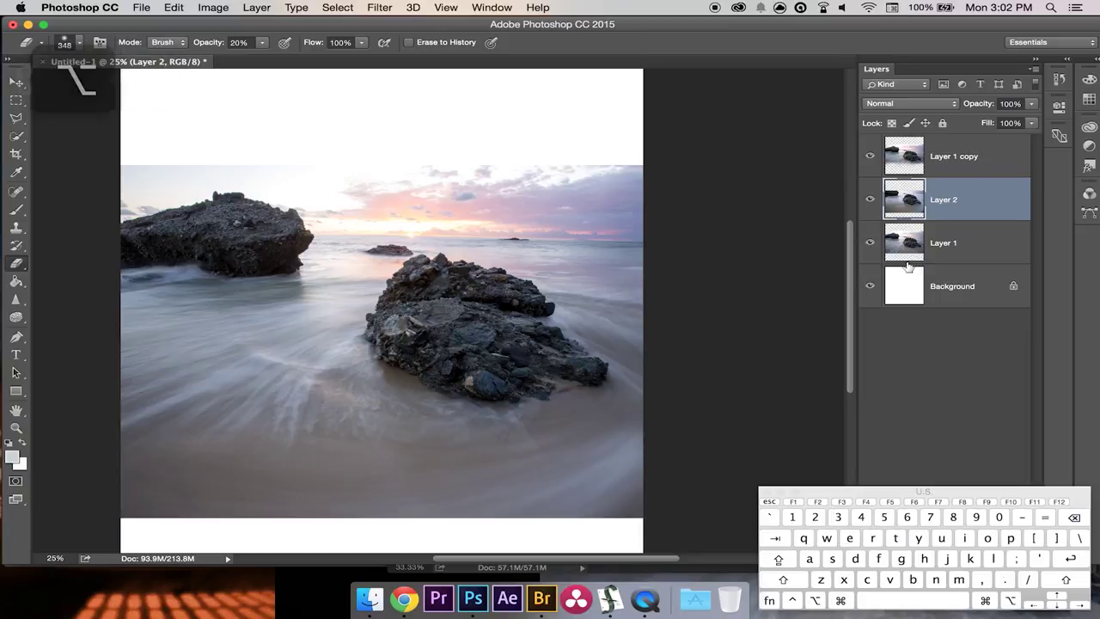
# - Select Layer 1 through Layer 1 copy and merge them into one layer
pyautogui.click(959, 388)
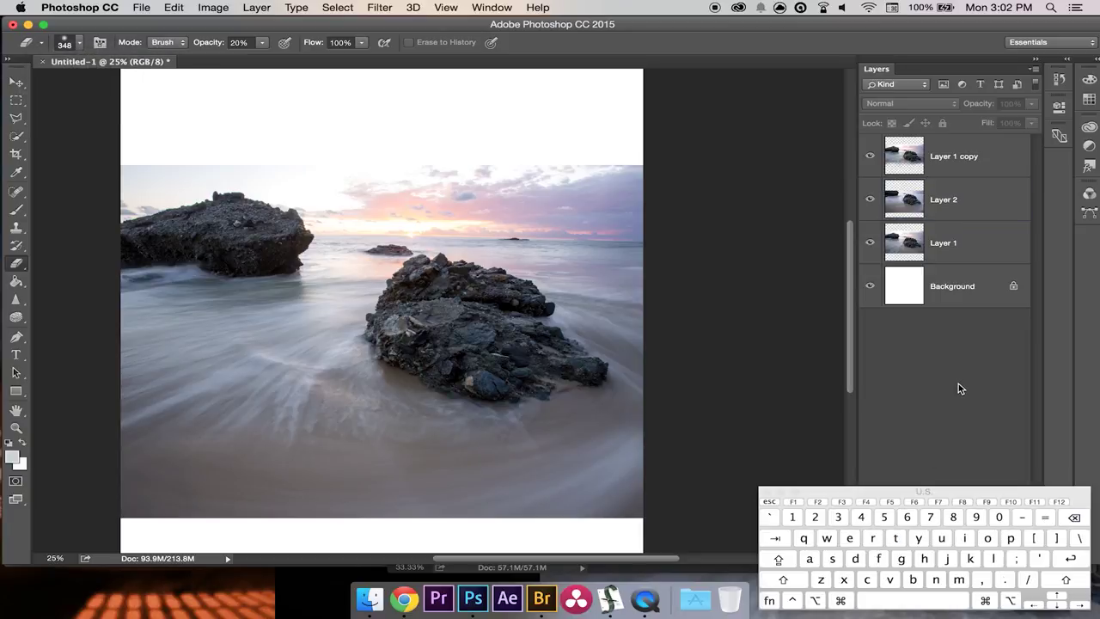
pyautogui.click(973, 246)
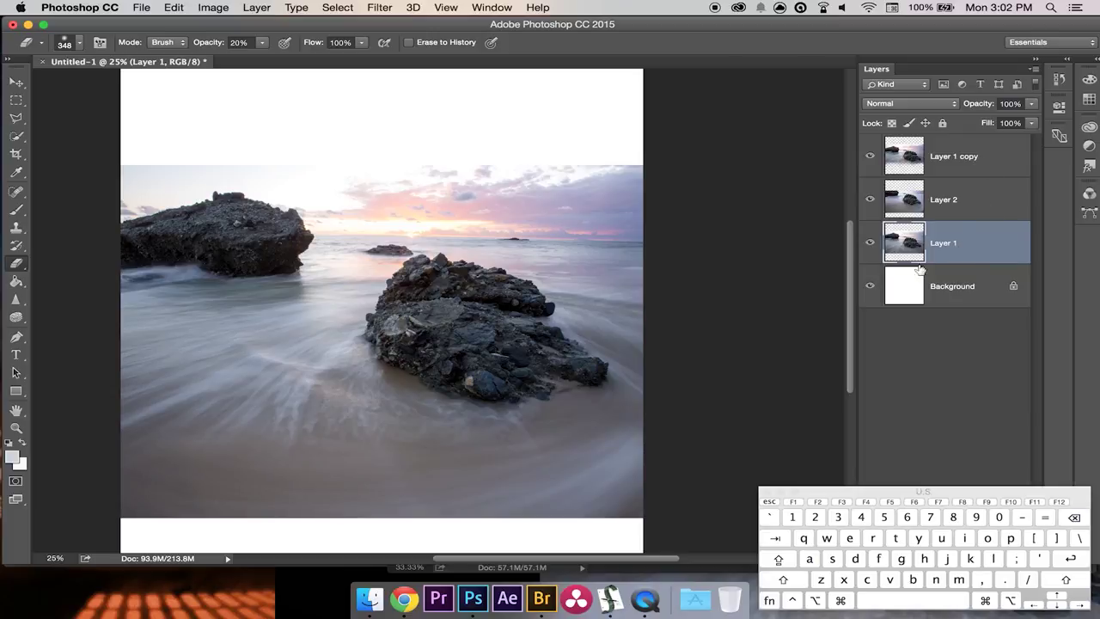
pyautogui.press('shift')
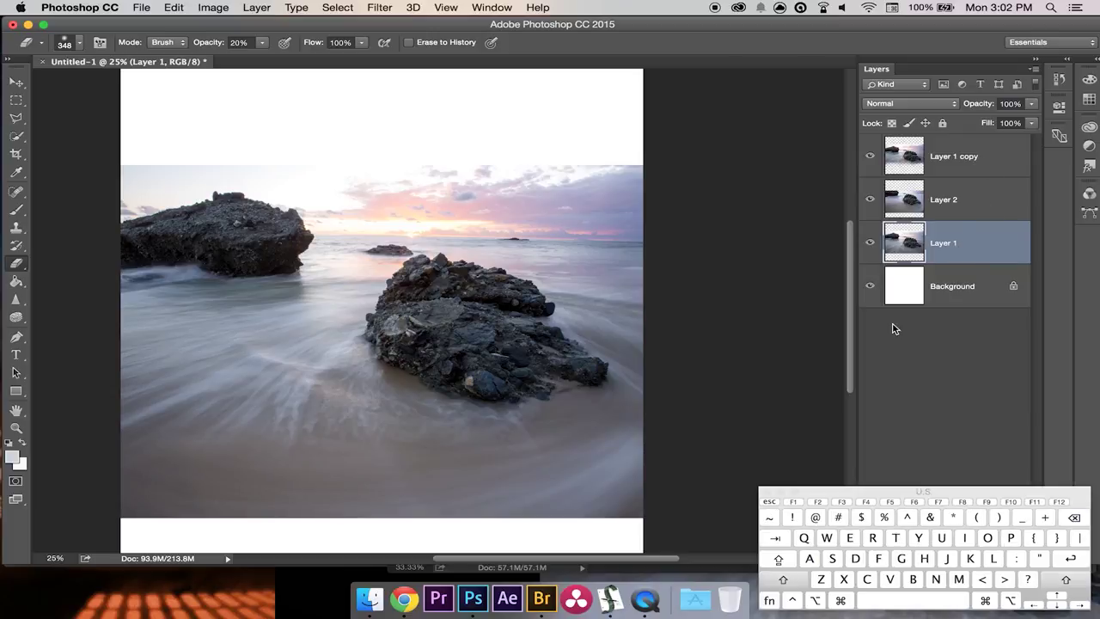
pyautogui.keyDown('shift'); pyautogui.click(975, 153); pyautogui.keyUp('shift')
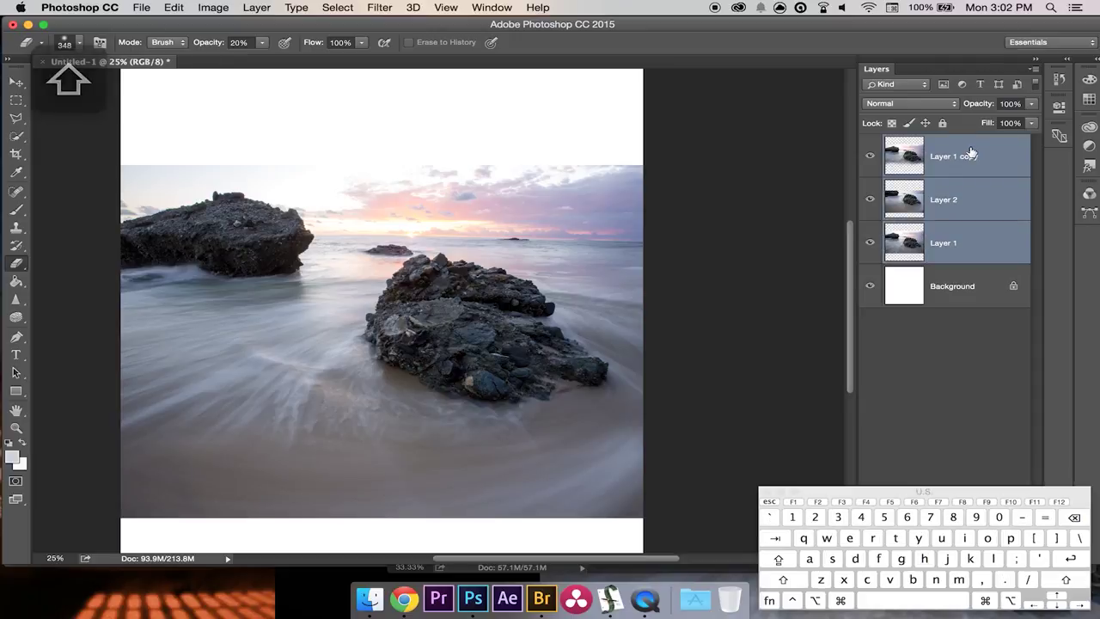
pyautogui.rightClick(970, 230)
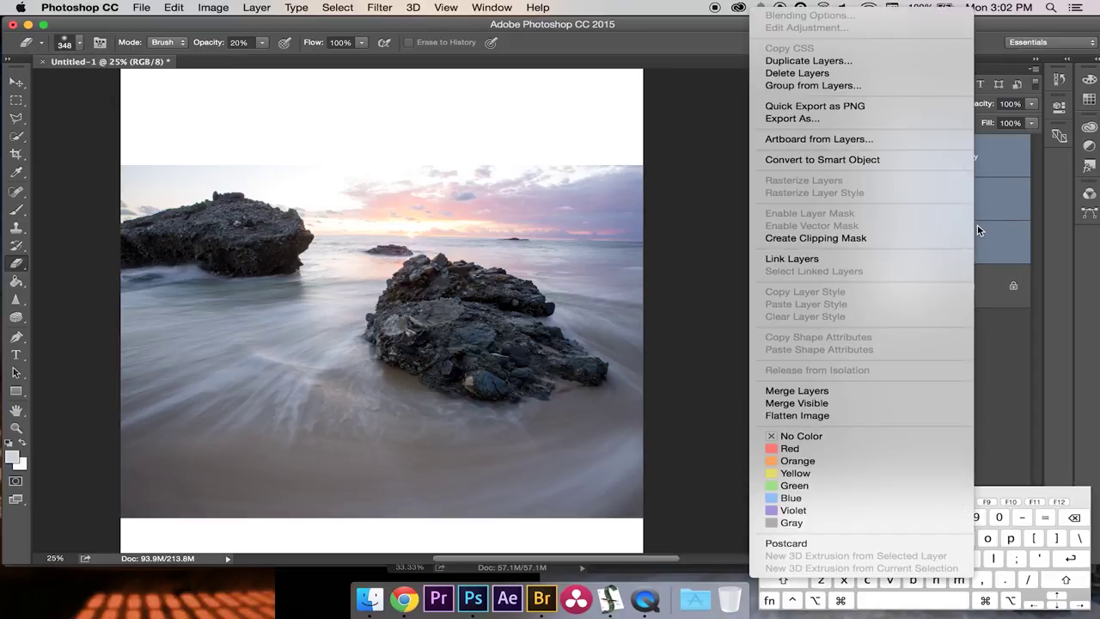
pyautogui.click(797, 391)
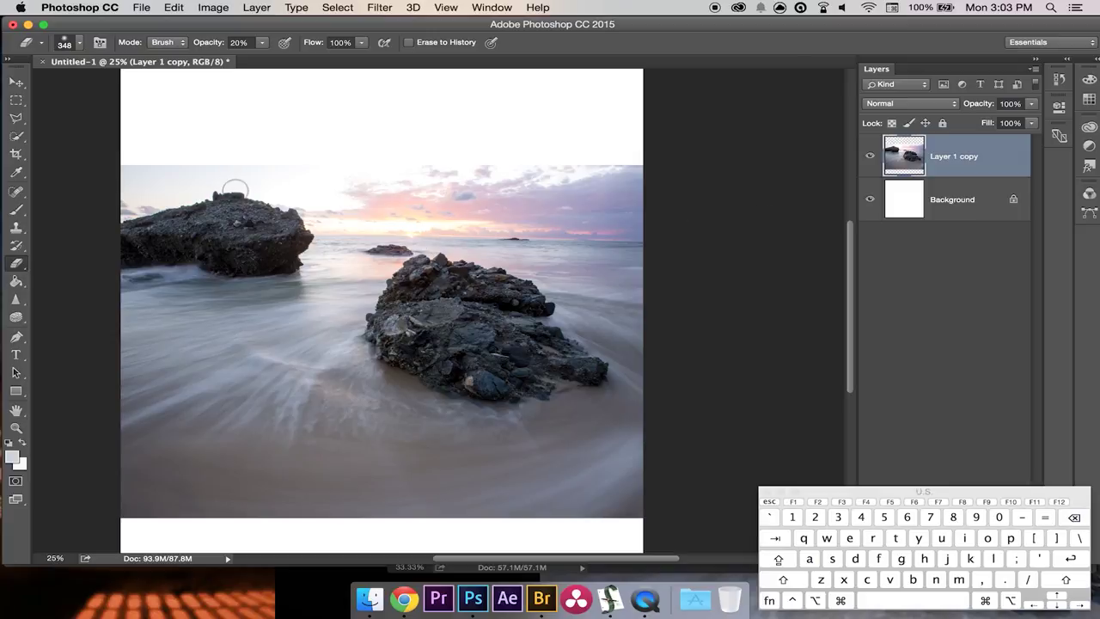
# - Find IMG_0017.CR2 in Bridge and open it in Camera Raw
pyautogui.click(541, 599)
pyautogui.press('Down')
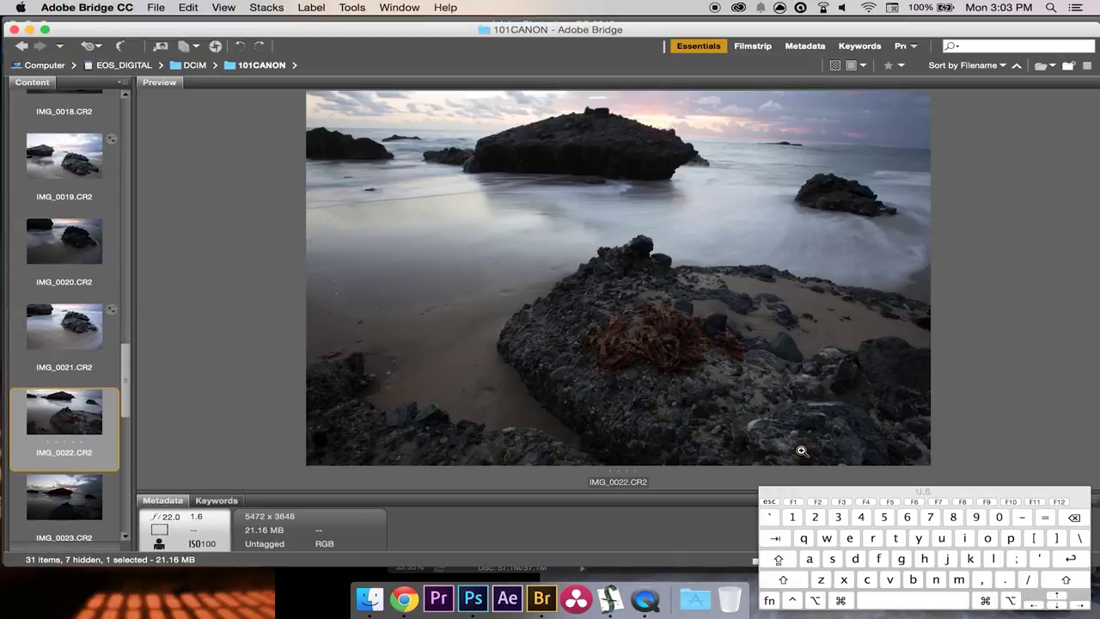
pyautogui.press('Up')
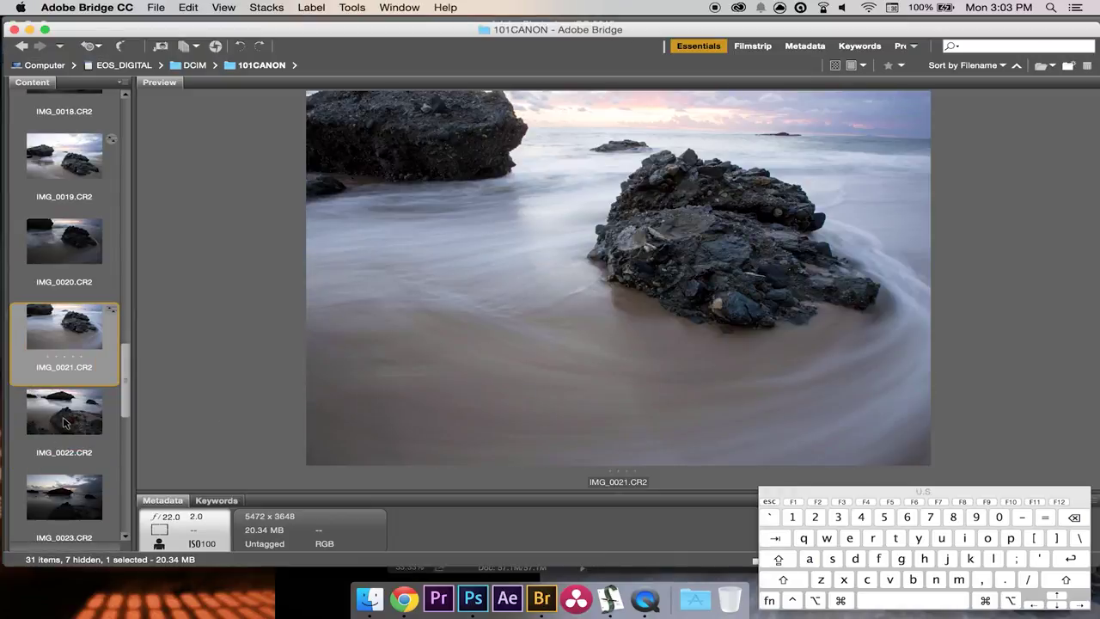
pyautogui.moveTo(120, 397); pyautogui.dragTo(125, 353)
pyautogui.click(71, 251)
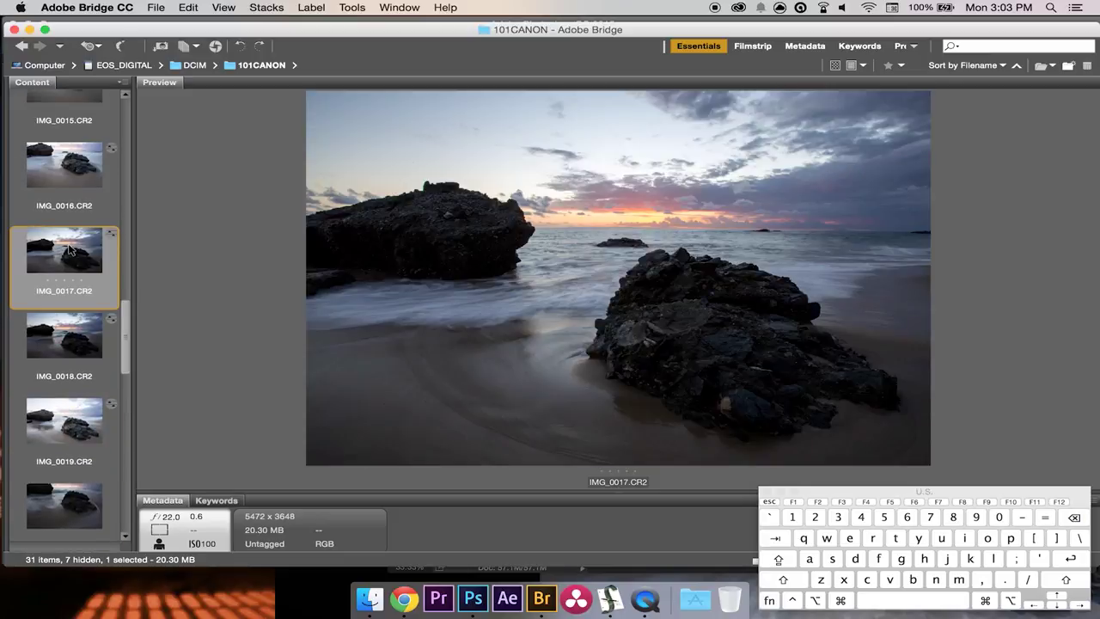
pyautogui.rightClick(62, 255)
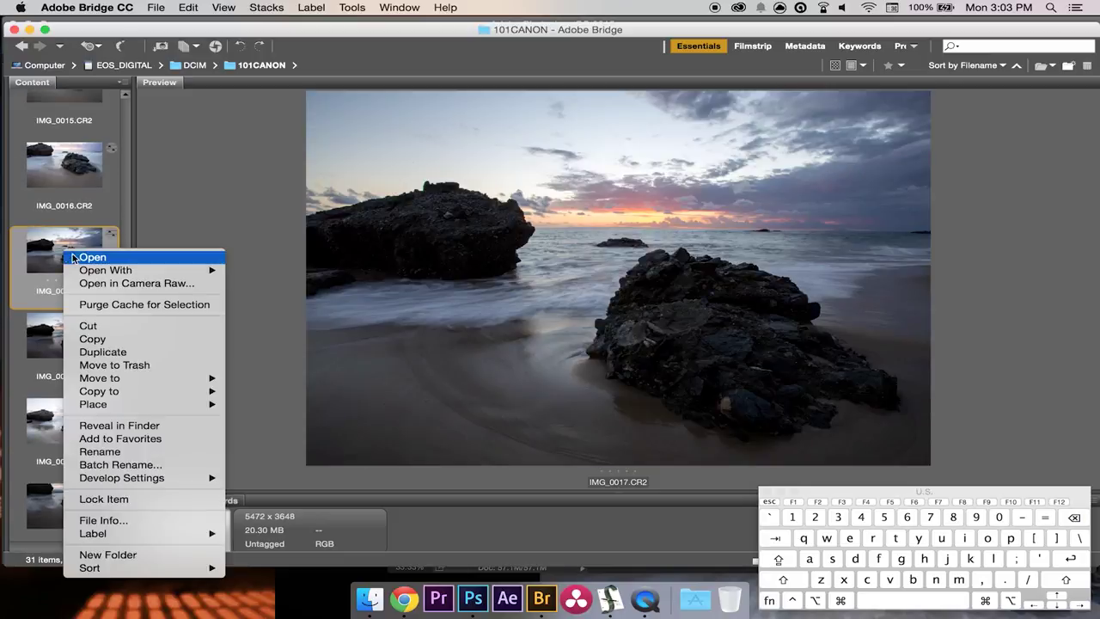
pyautogui.click(108, 284)
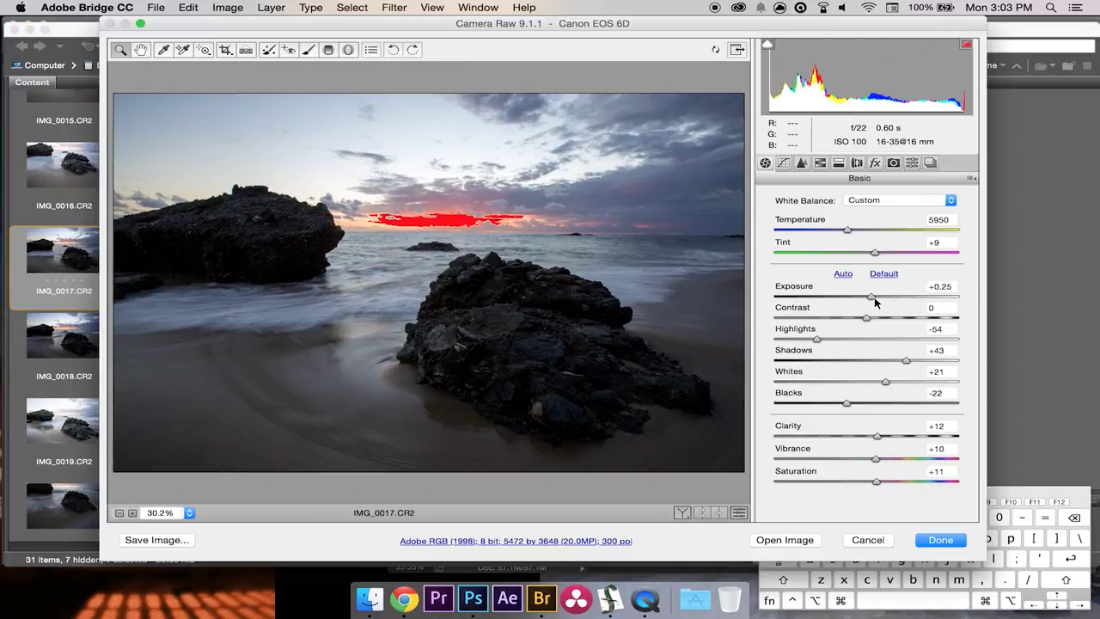
# - Raise Shadows to +46, open IMG_0017 in Photoshop, and quit Final Draft
pyautogui.click(909, 361)
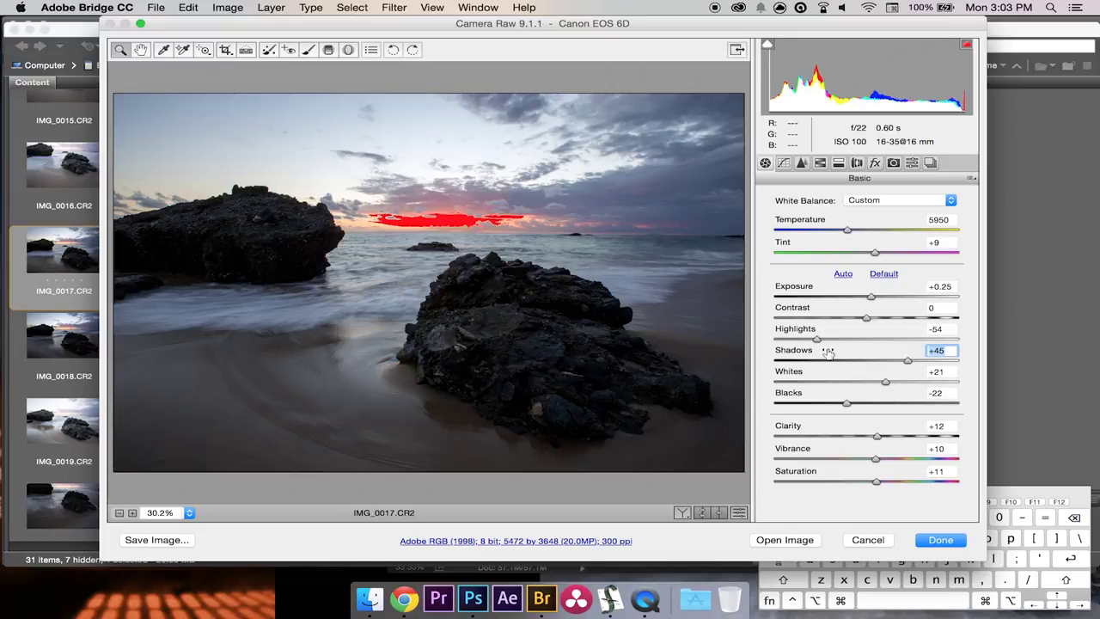
pyautogui.press('Up')
pyautogui.click(807, 545)
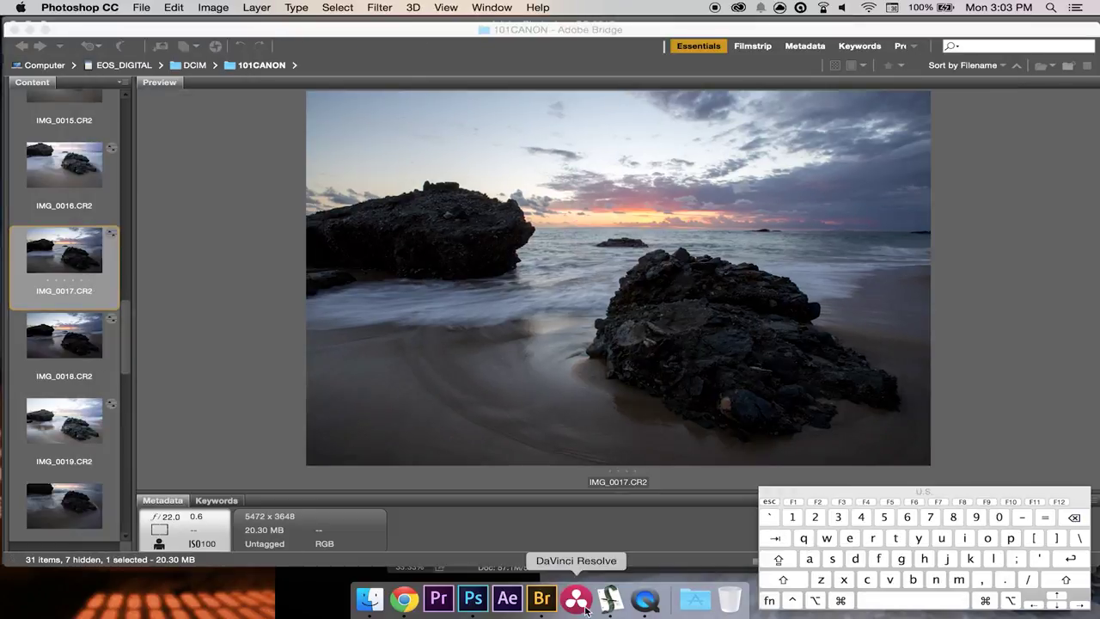
pyautogui.rightClick(610, 599)
pyautogui.click(616, 557)
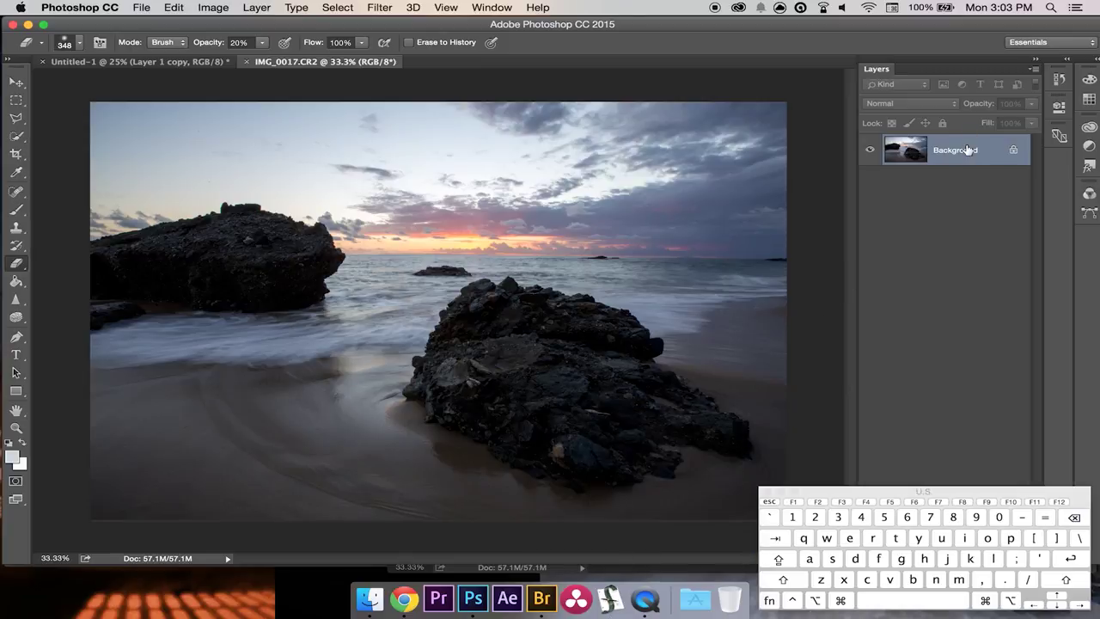
# - Drag the IMG_0017 photo from its floating window into Untitled-1 as Layer 1 and position it
pyautogui.press('v')
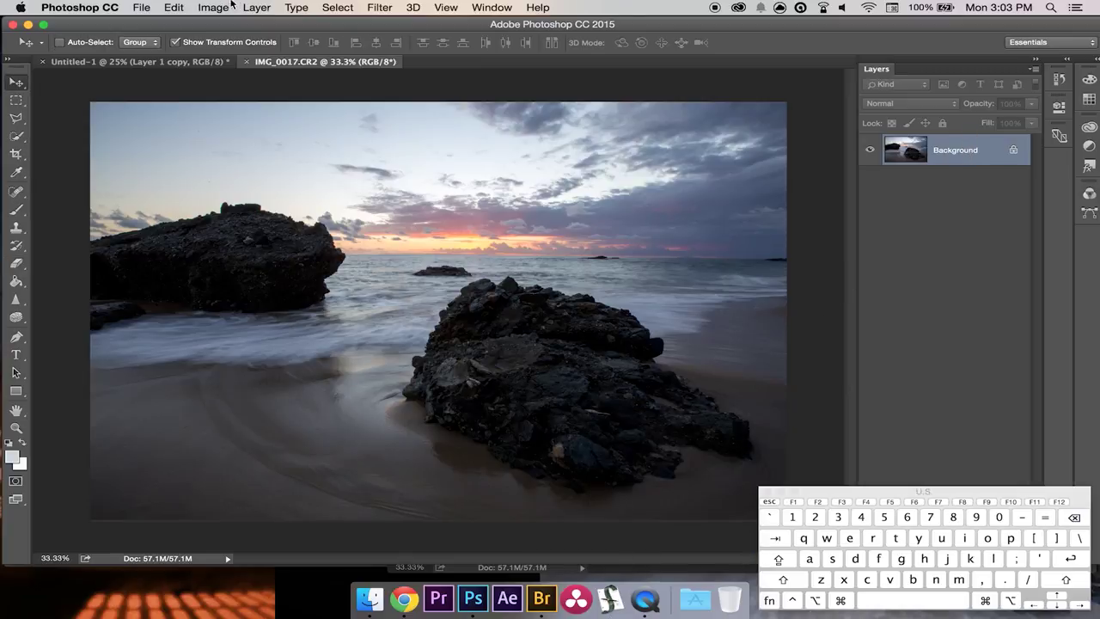
pyautogui.moveTo(295, 65); pyautogui.dragTo(538, 172)
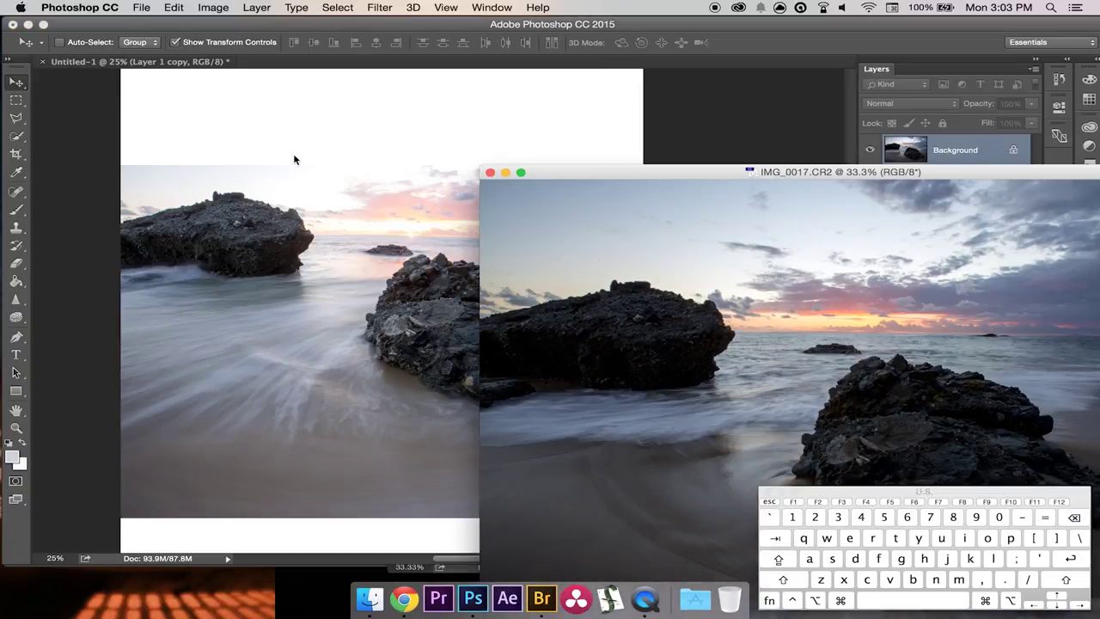
pyautogui.moveTo(285, 150); pyautogui.dragTo(284, 150)
pyautogui.moveTo(380, 182); pyautogui.dragTo(281, 206)
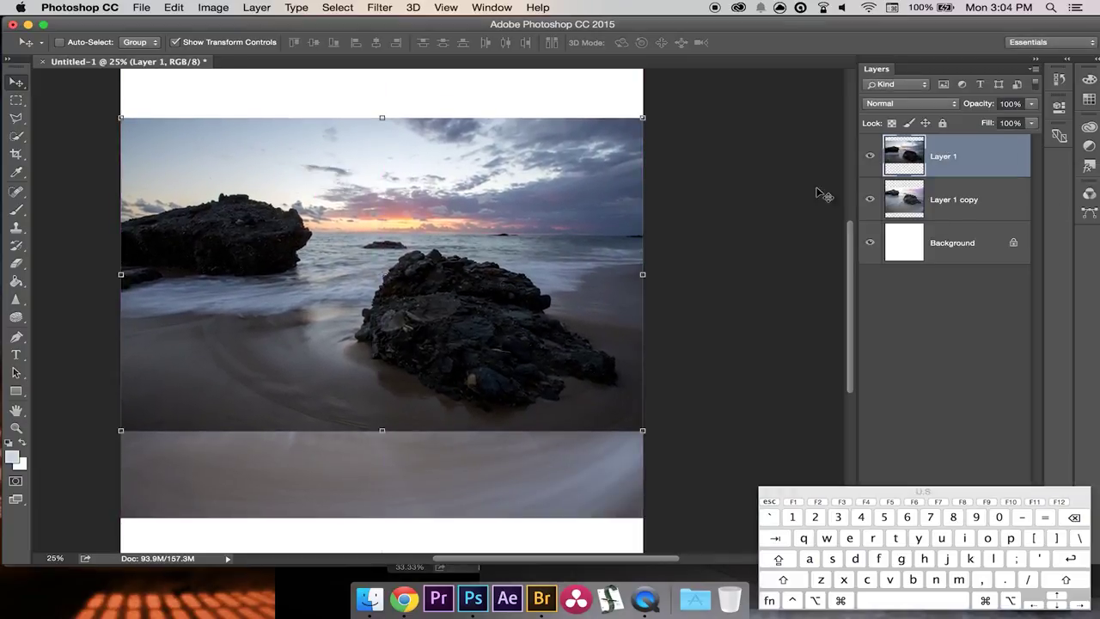
# - Nudge Layer 1 down a few pixels, toggling its visibility repeatedly to check the alignment
pyautogui.click(870, 159)
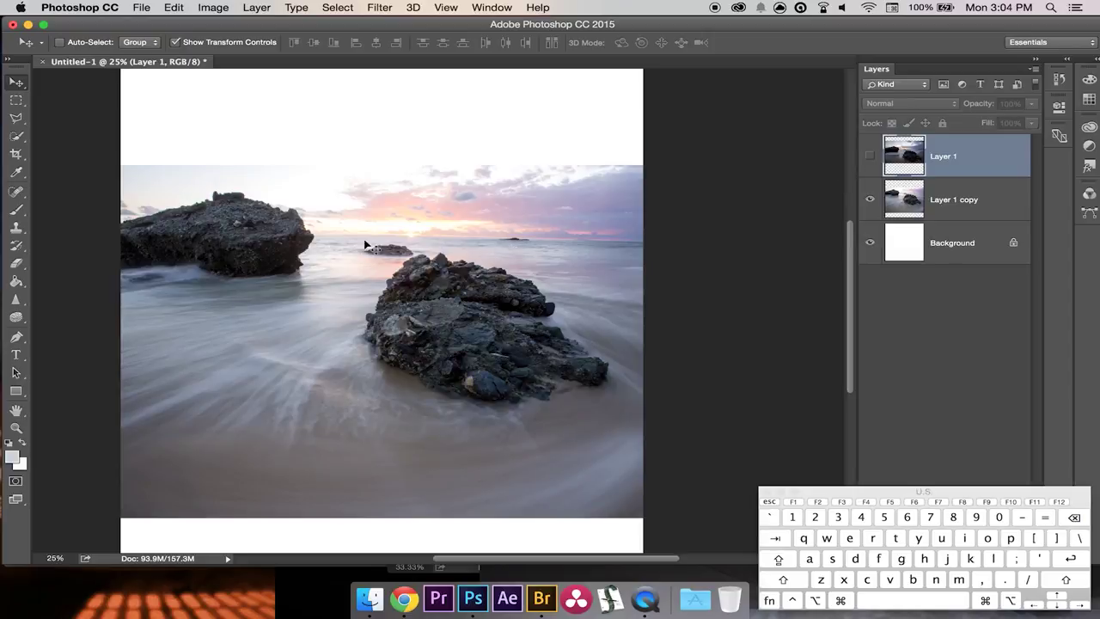
pyautogui.click(870, 159)
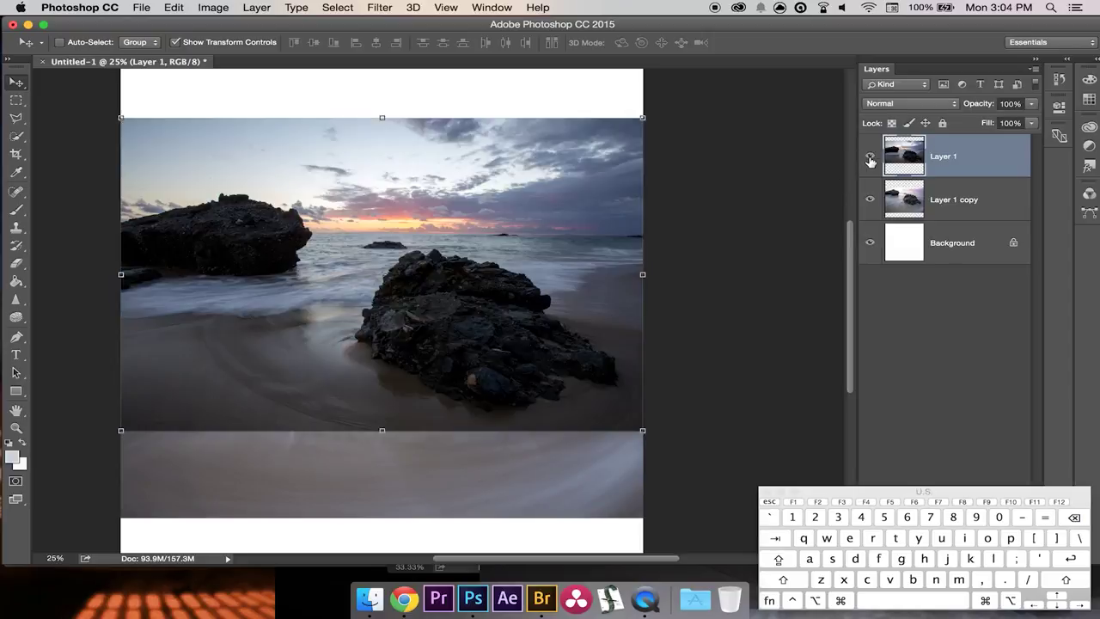
pyautogui.press('Down')
pyautogui.press('Down')
pyautogui.press('Down')
pyautogui.press('Down')
pyautogui.press('Down')
pyautogui.press('Down')
pyautogui.press('Down')
pyautogui.press('Down')
pyautogui.press('Down')
pyautogui.press('Down')
pyautogui.press('Down')
pyautogui.press('Down')
pyautogui.press('Down')
pyautogui.press('Down')
pyautogui.press('Down')
pyautogui.press('Down')
pyautogui.press('Down')
pyautogui.press('Down')
pyautogui.press('Down')
pyautogui.press('Down')
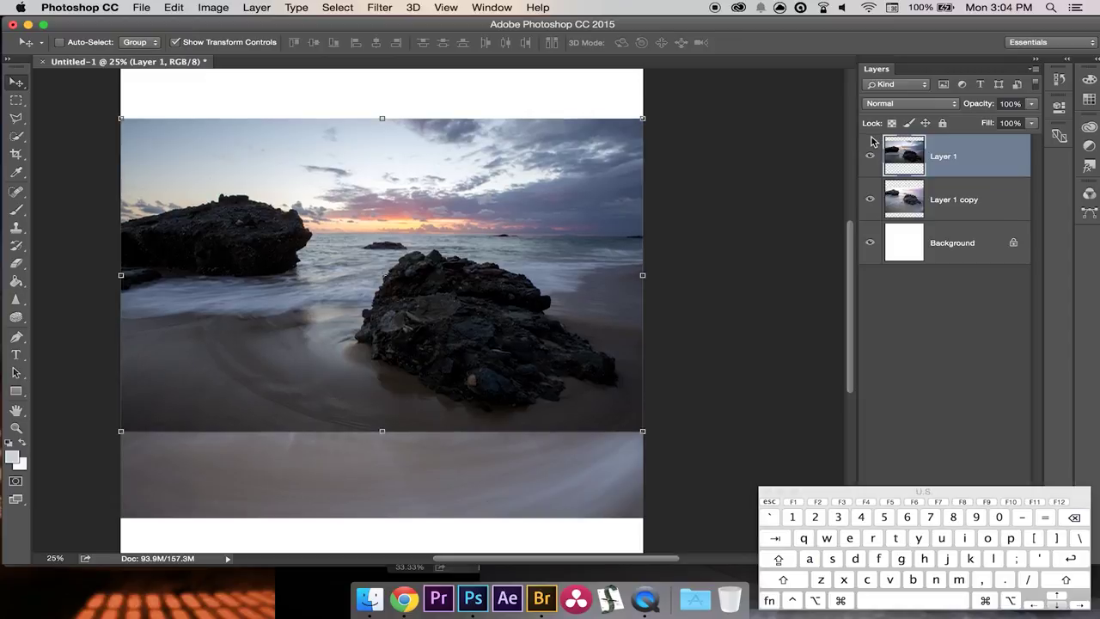
pyautogui.click(870, 157)
pyautogui.click(869, 156)
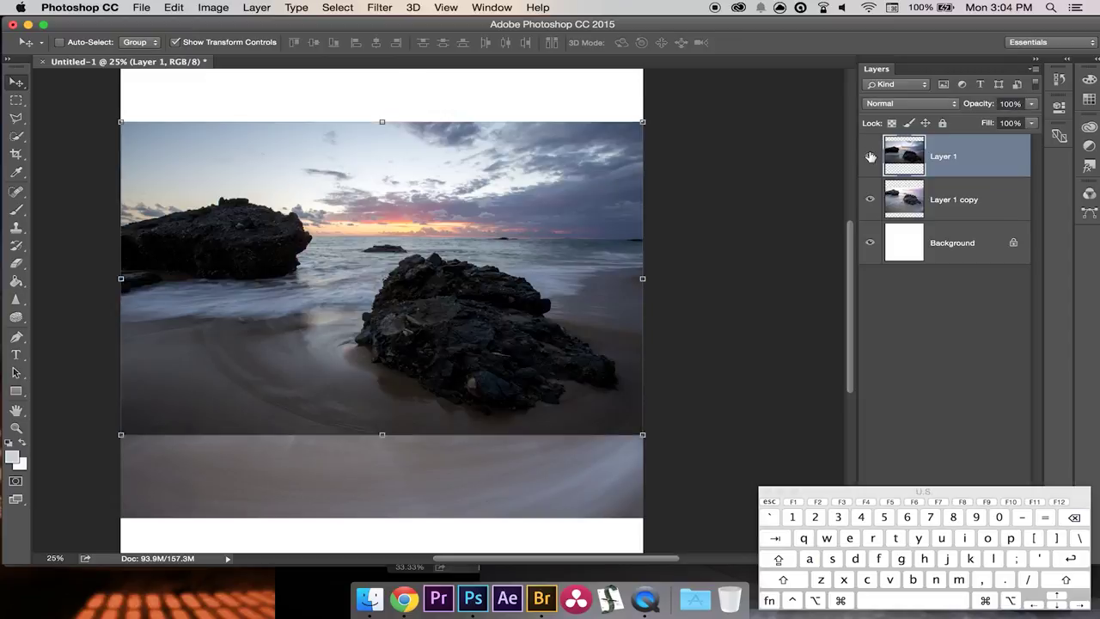
pyautogui.click(870, 156)
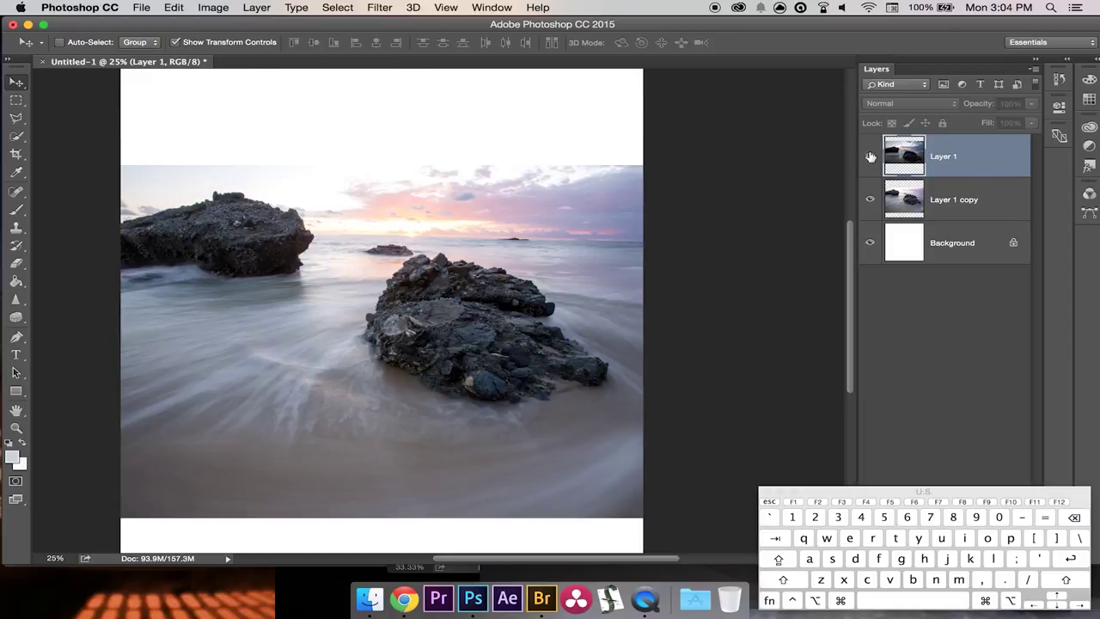
pyautogui.click(870, 157)
pyautogui.click(870, 156)
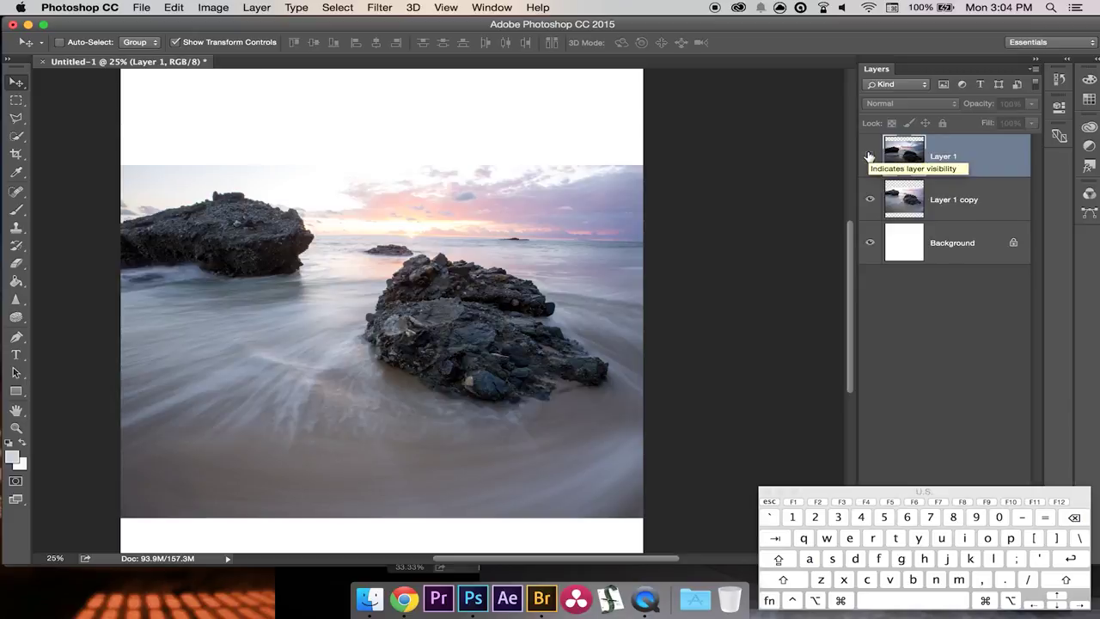
pyautogui.click(869, 157)
pyautogui.click(869, 156)
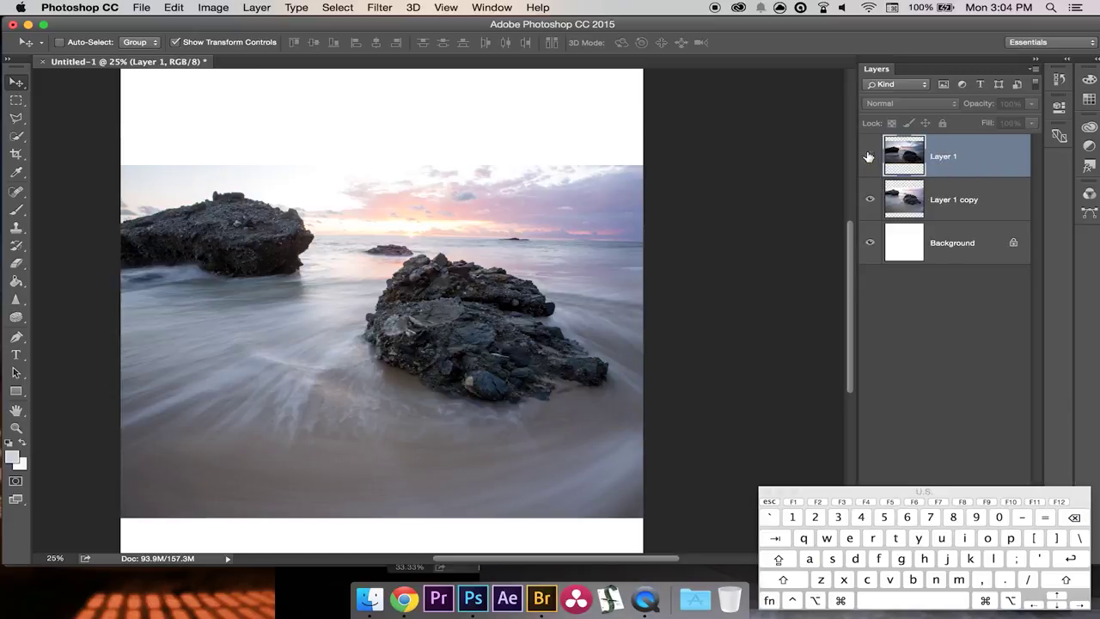
pyautogui.click(869, 156)
pyautogui.click(869, 157)
pyautogui.click(869, 156)
pyautogui.click(869, 157)
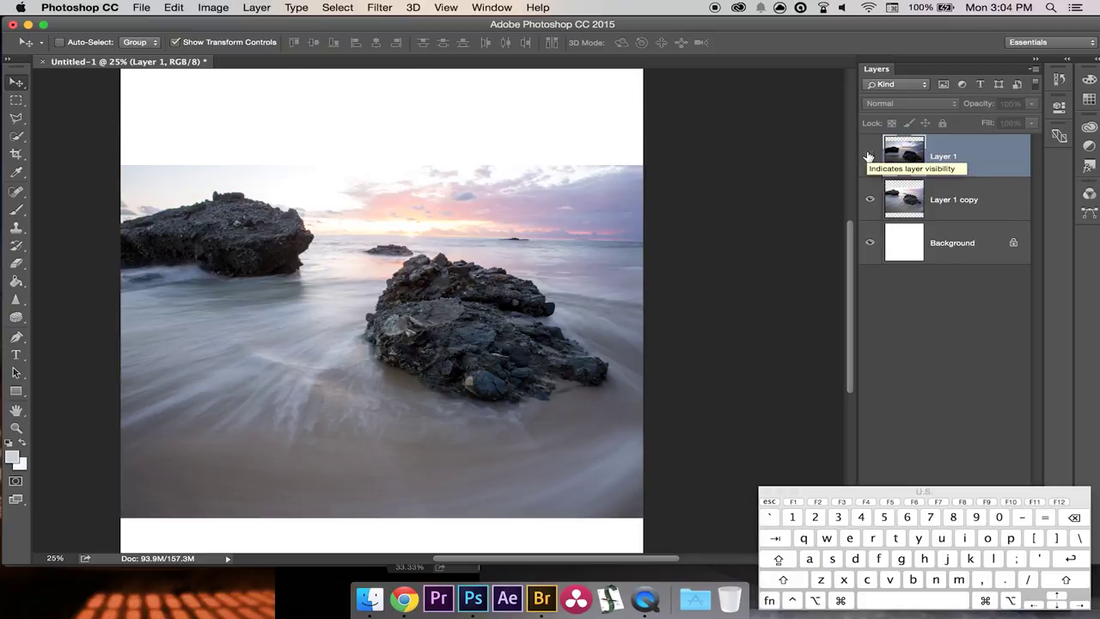
pyautogui.click(869, 156)
pyautogui.click(869, 156)
pyautogui.click(869, 157)
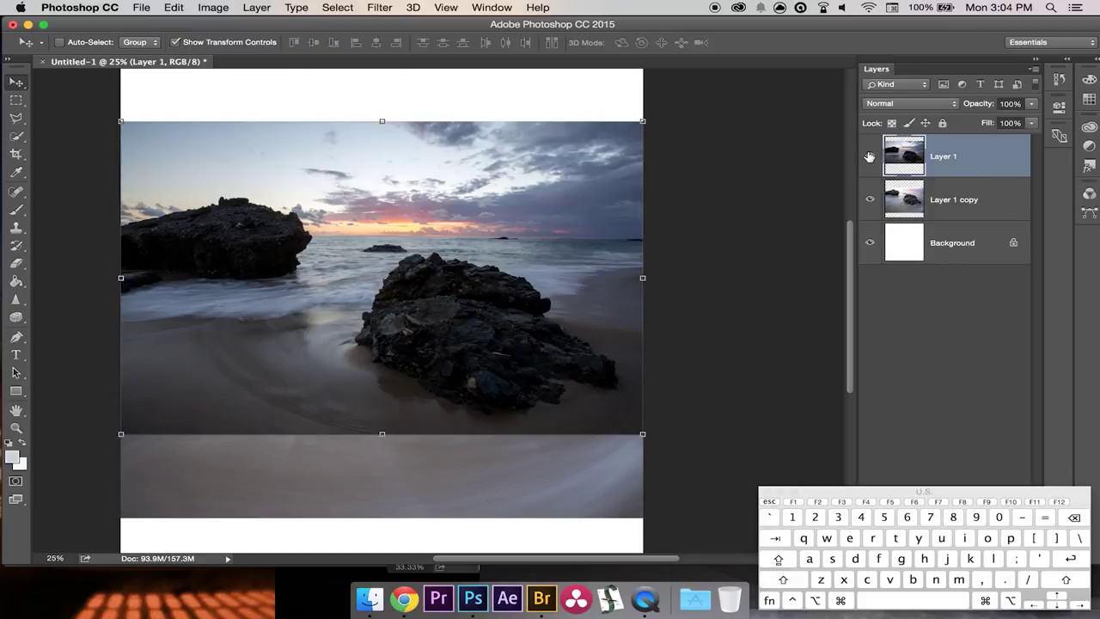
# - Duplicate Layer 1 copy as Layer 1 copy 2 and move it to the top of the stack
pyautogui.click(959, 199)
pyautogui.rightClick(961, 199)
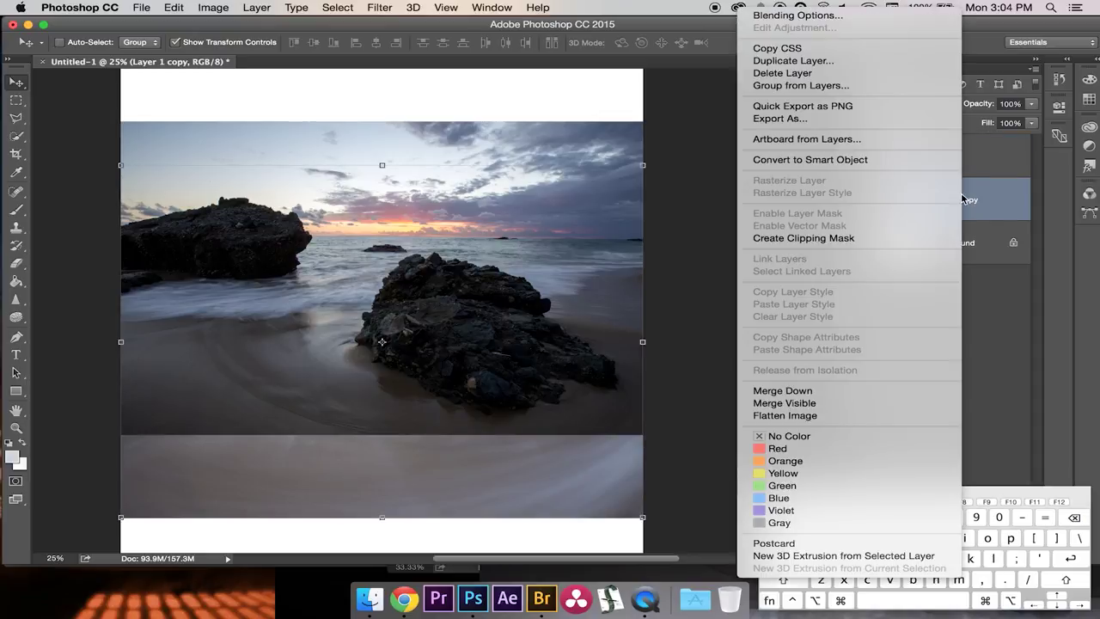
pyautogui.click(786, 61)
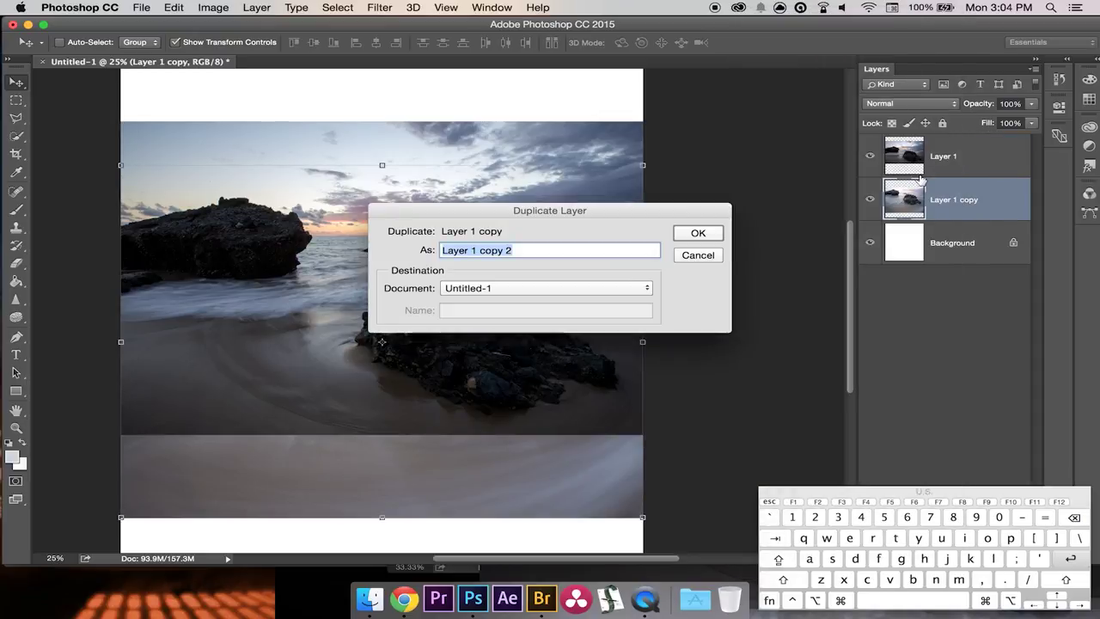
pyautogui.press('Return')
pyautogui.moveTo(995, 192); pyautogui.dragTo(971, 155)
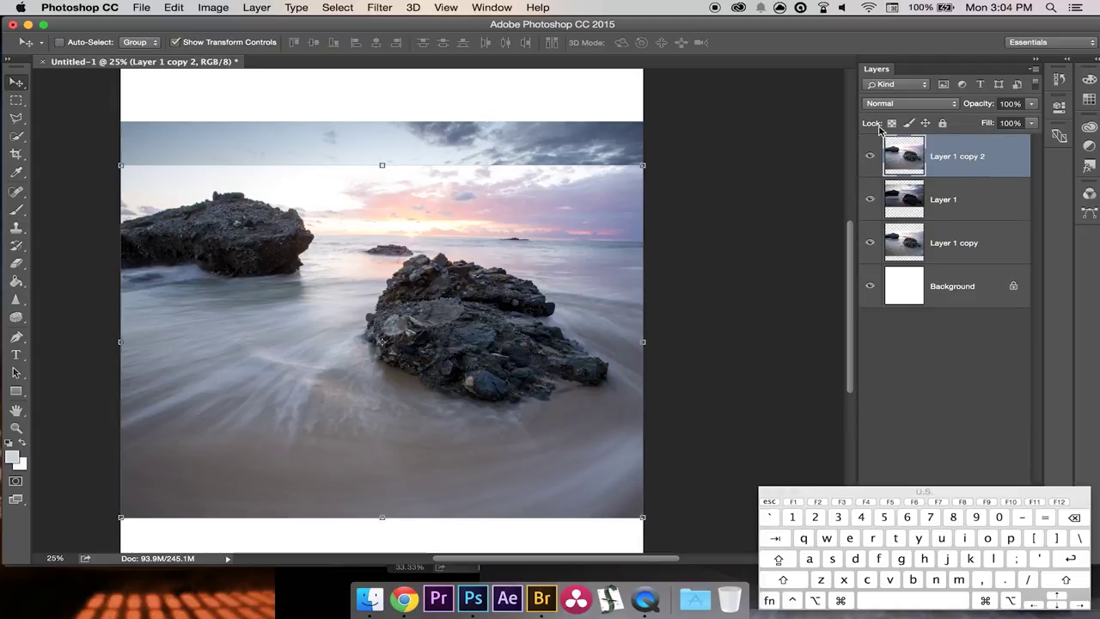
pyautogui.click(904, 391)
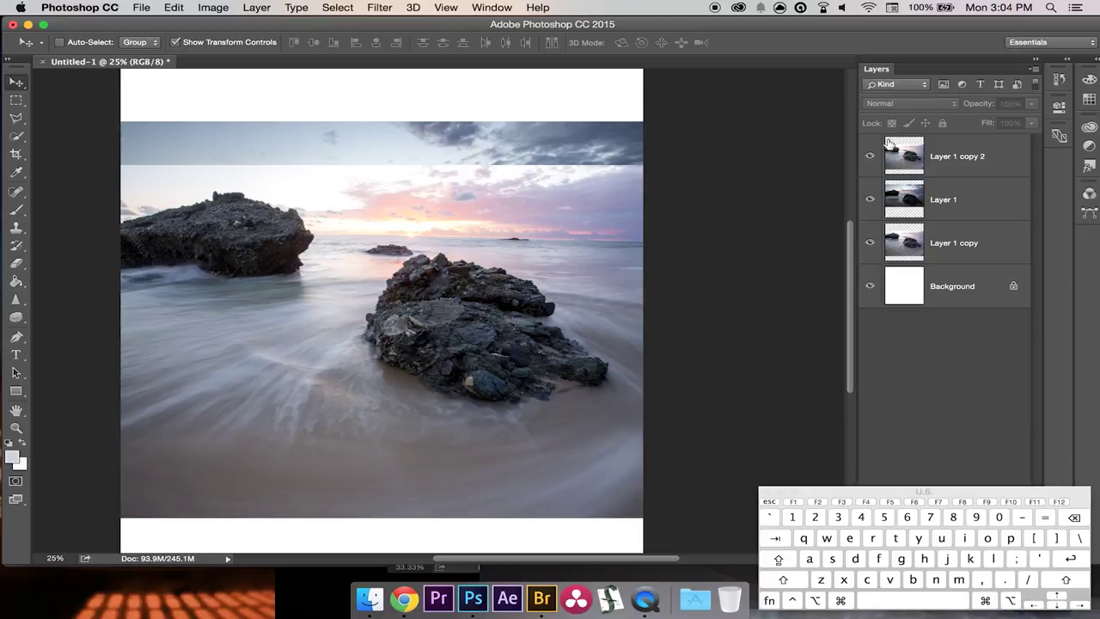
# - Erase the sky band of Layer 1 copy 2 with a 476 px eraser to reveal darker clouds
pyautogui.press('z')
pyautogui.click(572, 191)
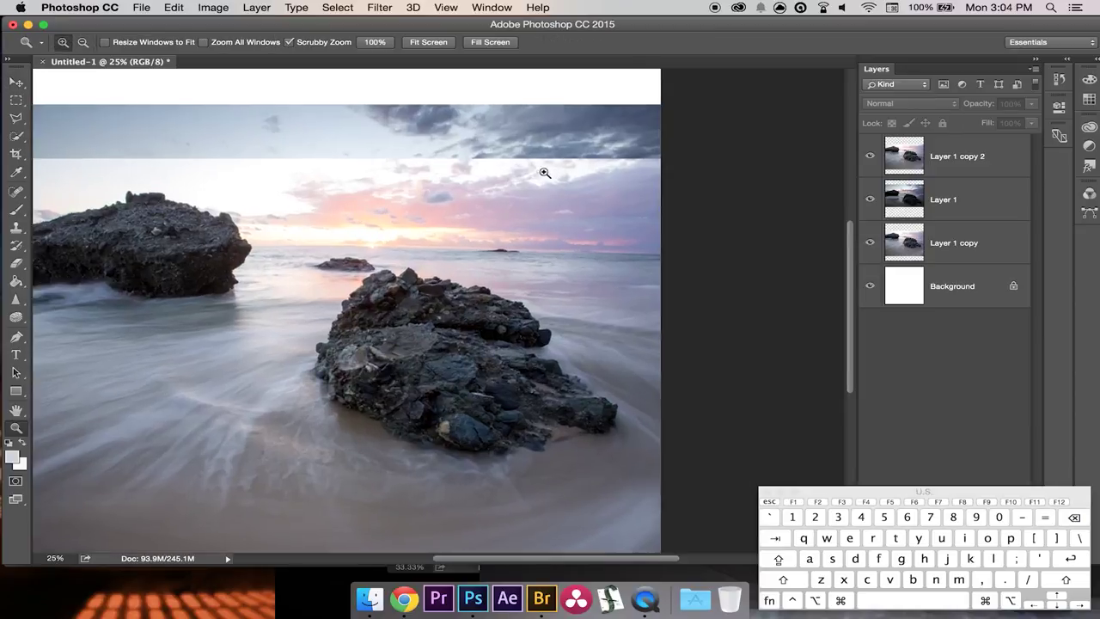
pyautogui.click(484, 167)
pyautogui.press('e')
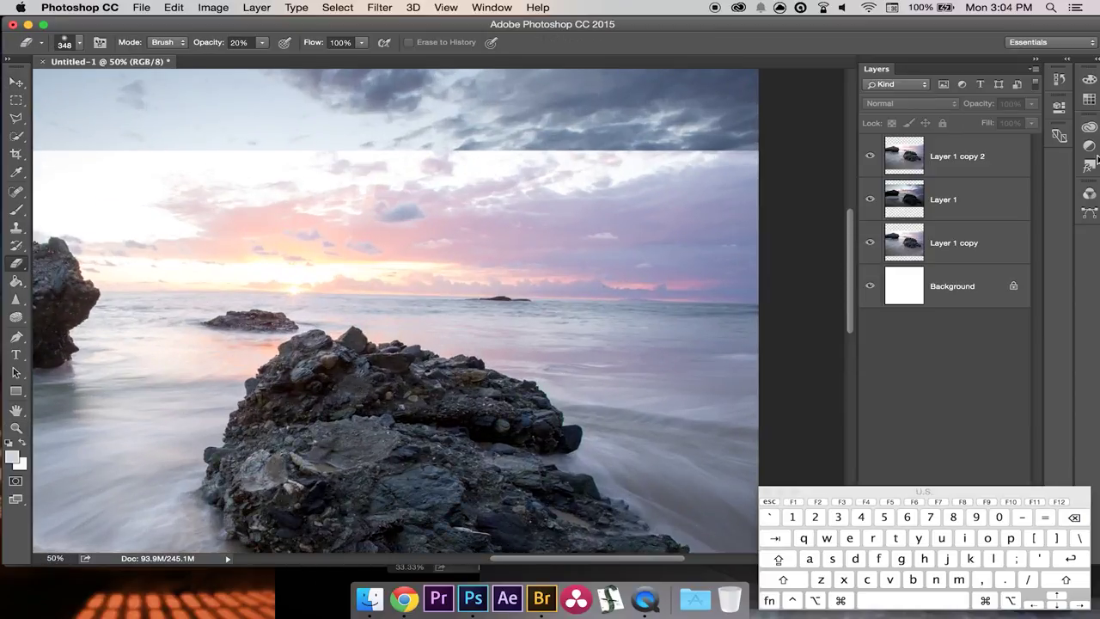
pyautogui.click(1013, 167)
pyautogui.rightClick(646, 168)
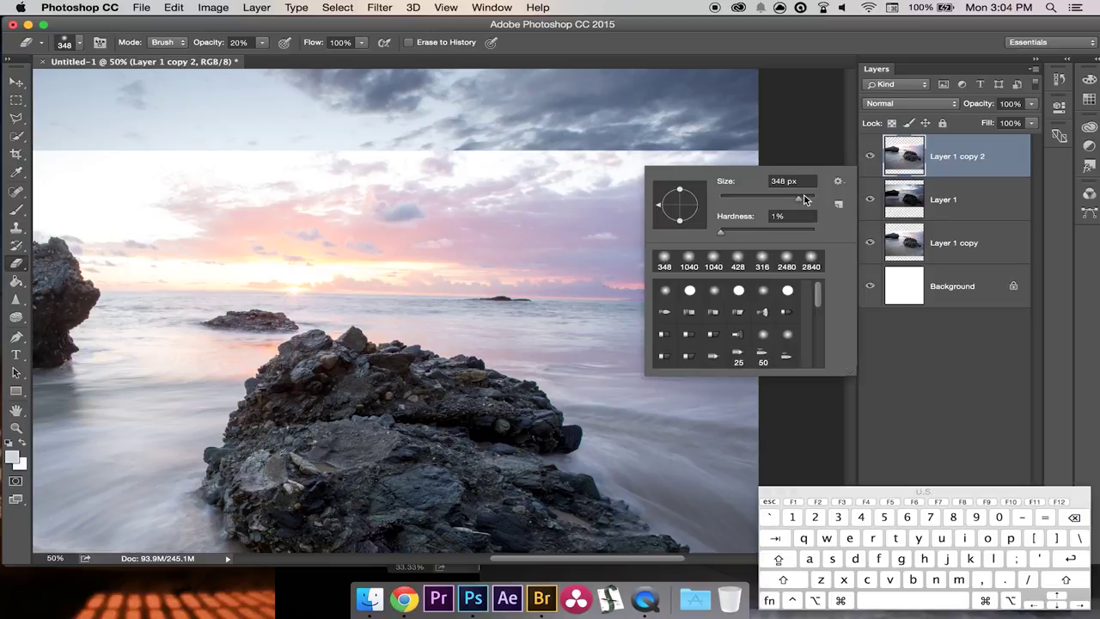
pyautogui.moveTo(803, 199); pyautogui.dragTo(806, 199)
pyautogui.click(765, 129)
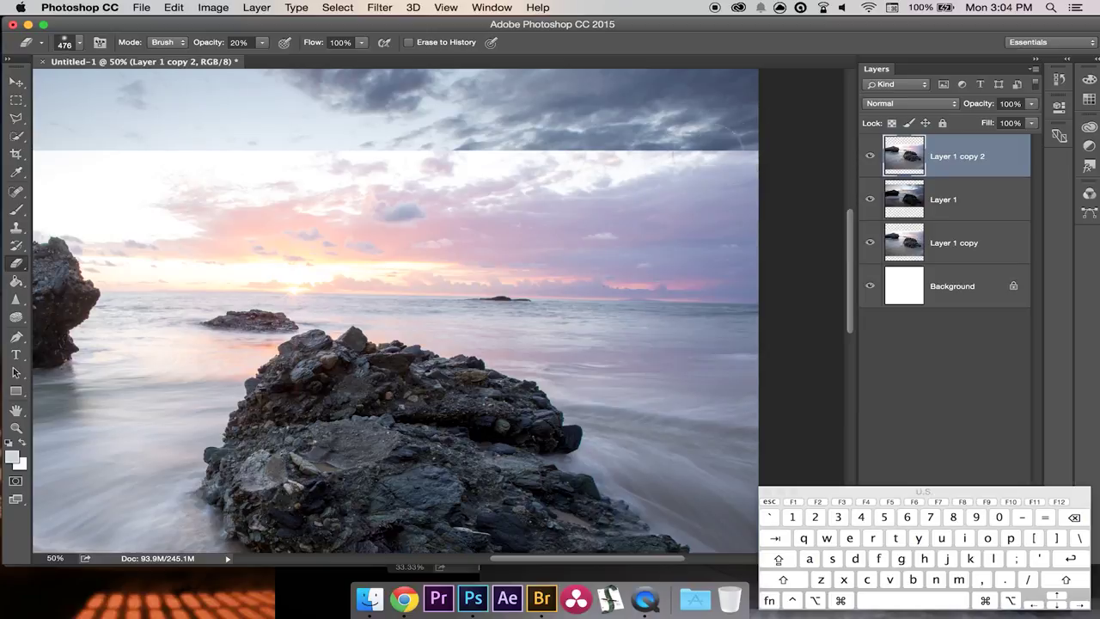
pyautogui.moveTo(593, 163)
pyautogui.mouseDown()
pyautogui.moveTo(493, 175)
pyautogui.moveTo(652, 156)
pyautogui.moveTo(466, 172)
pyautogui.moveTo(750, 153)
pyautogui.moveTo(523, 176)
pyautogui.moveTo(746, 155)
pyautogui.moveTo(403, 154)
pyautogui.moveTo(708, 143)
pyautogui.moveTo(411, 172)
pyautogui.moveTo(698, 152)
pyautogui.moveTo(506, 181)
pyautogui.moveTo(711, 163)
pyautogui.moveTo(411, 193)
pyautogui.mouseUp()
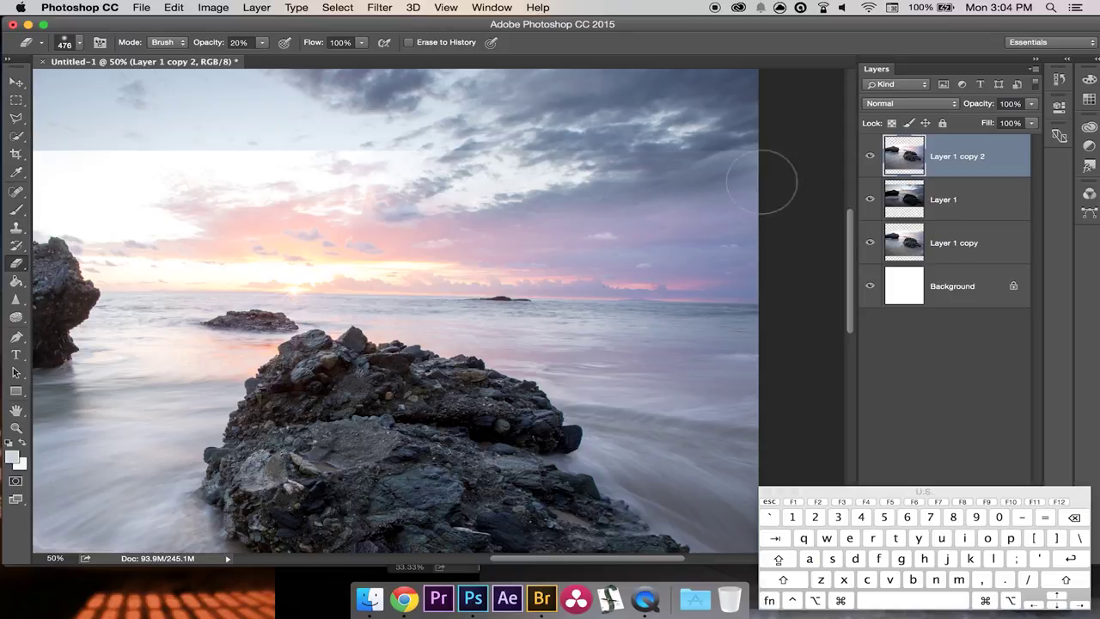
pyautogui.moveTo(779, 174)
pyautogui.mouseDown()
pyautogui.moveTo(659, 215)
pyautogui.moveTo(602, 210)
pyautogui.moveTo(688, 152)
pyautogui.mouseUp()
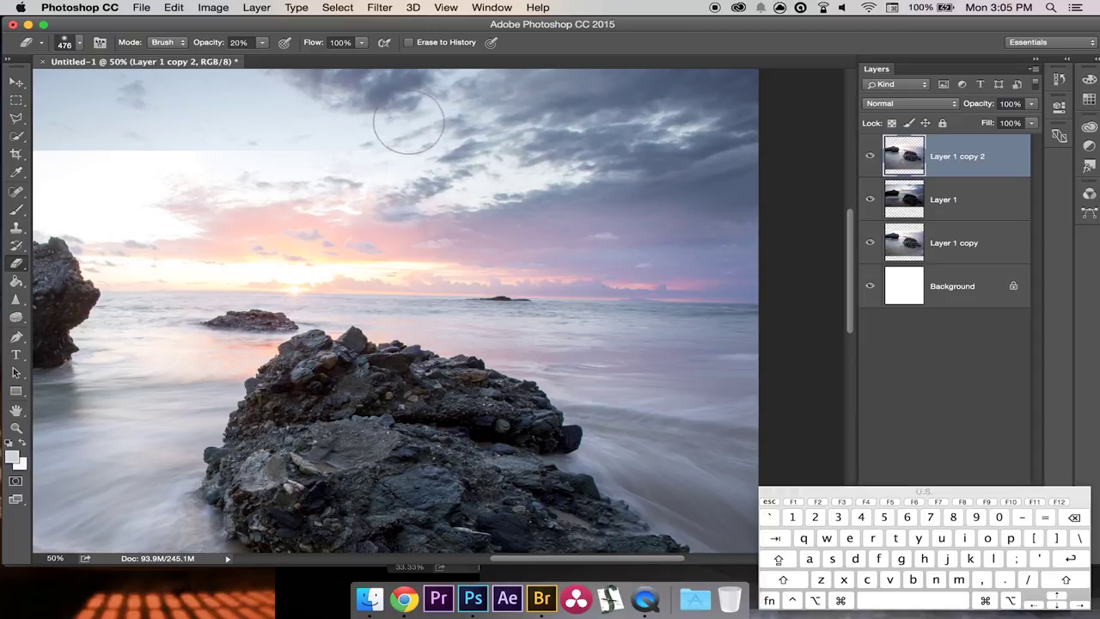
# - Zoom the view out to 25% and return to the Eraser
pyautogui.press('z')
pyautogui.click(83, 42)
pyautogui.click(294, 292)
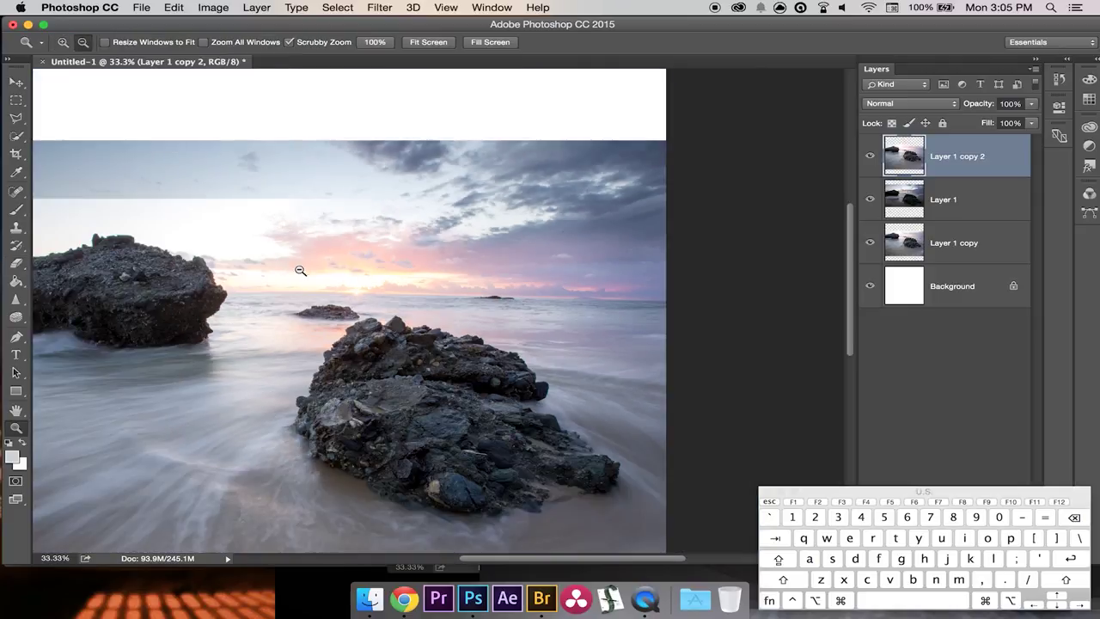
pyautogui.click(302, 245)
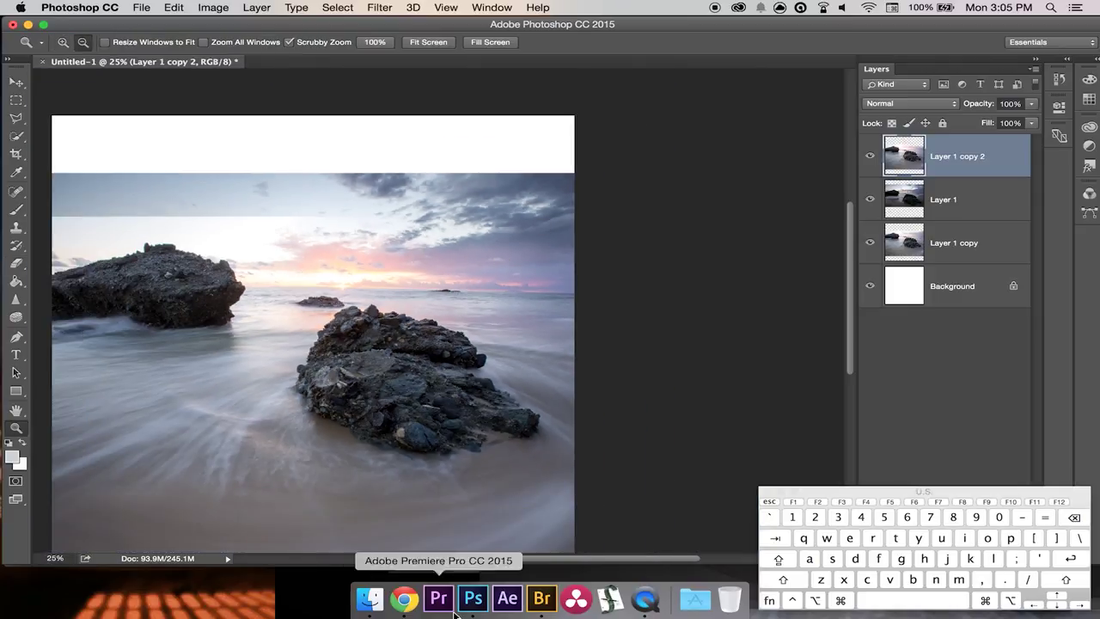
pyautogui.moveTo(607, 558); pyautogui.dragTo(580, 558)
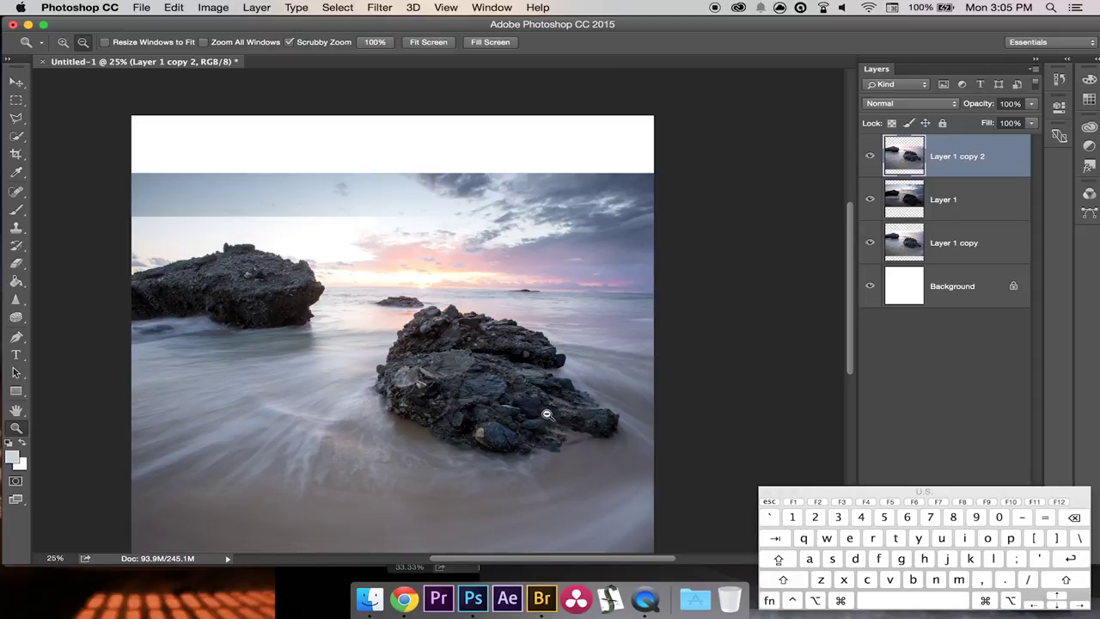
pyautogui.press('e')
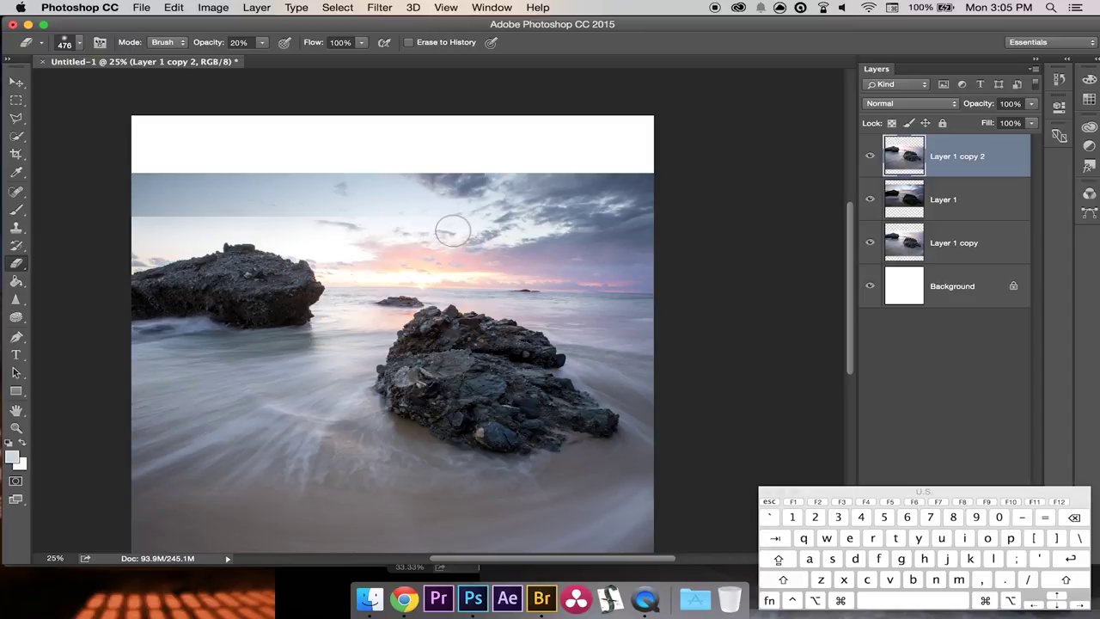
# - Quit Chrome, check the top layer's bounds, and reselect Layer 1 copy 2
pyautogui.rightClick(403, 601)
pyautogui.click(439, 560)
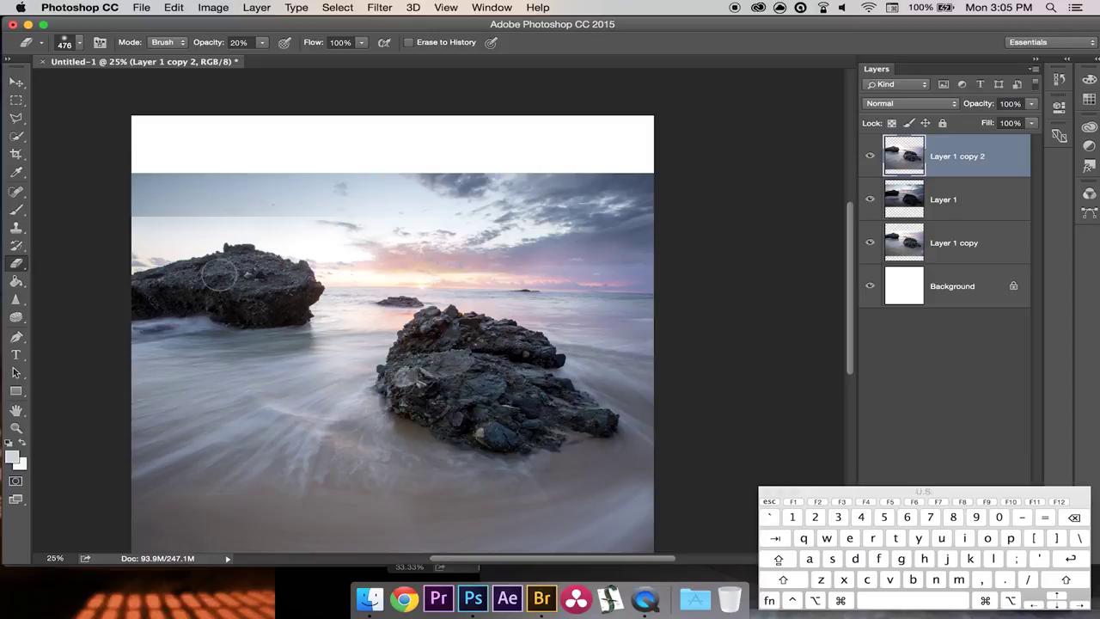
pyautogui.press('v')
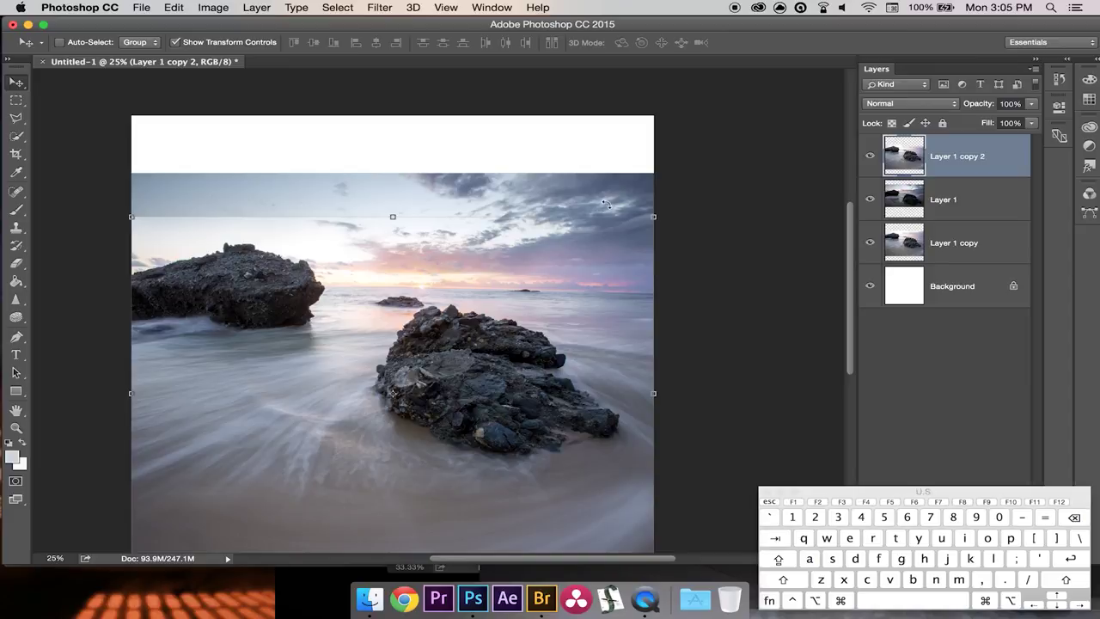
pyautogui.press('e')
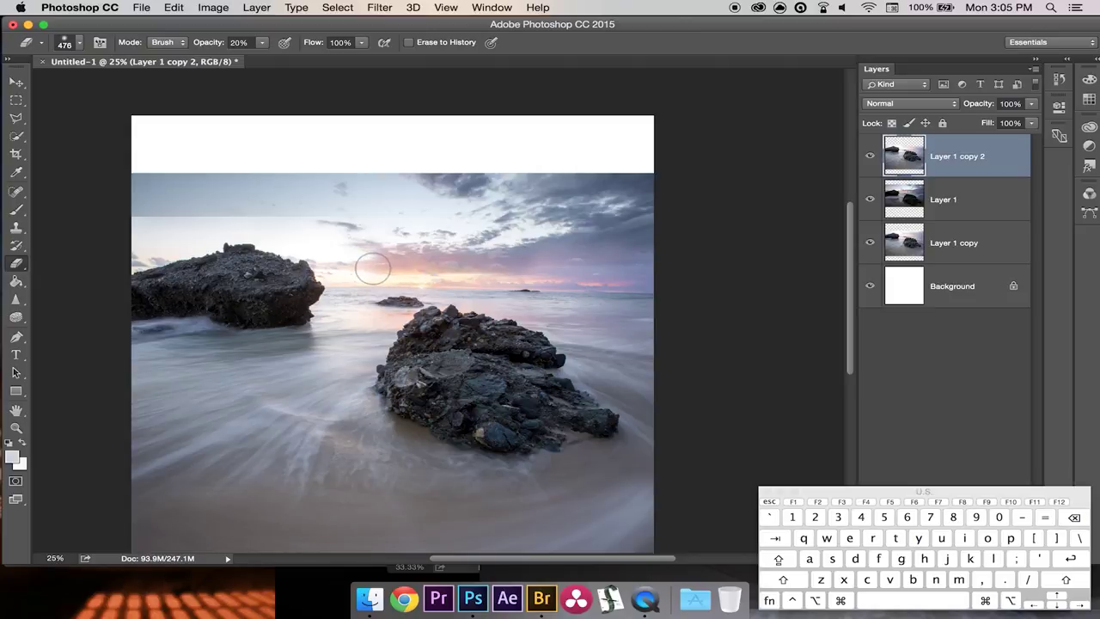
pyautogui.click(944, 201)
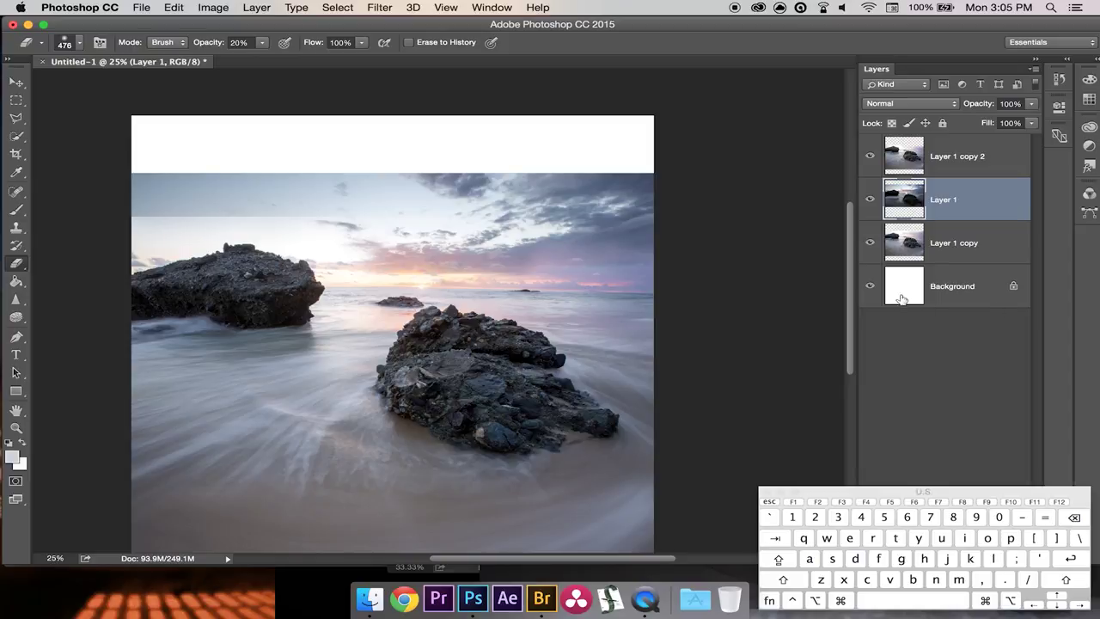
pyautogui.click(965, 156)
# - Zoom to 66.7% on the left rock and bring up the lasso tool variants
pyautogui.press('z')
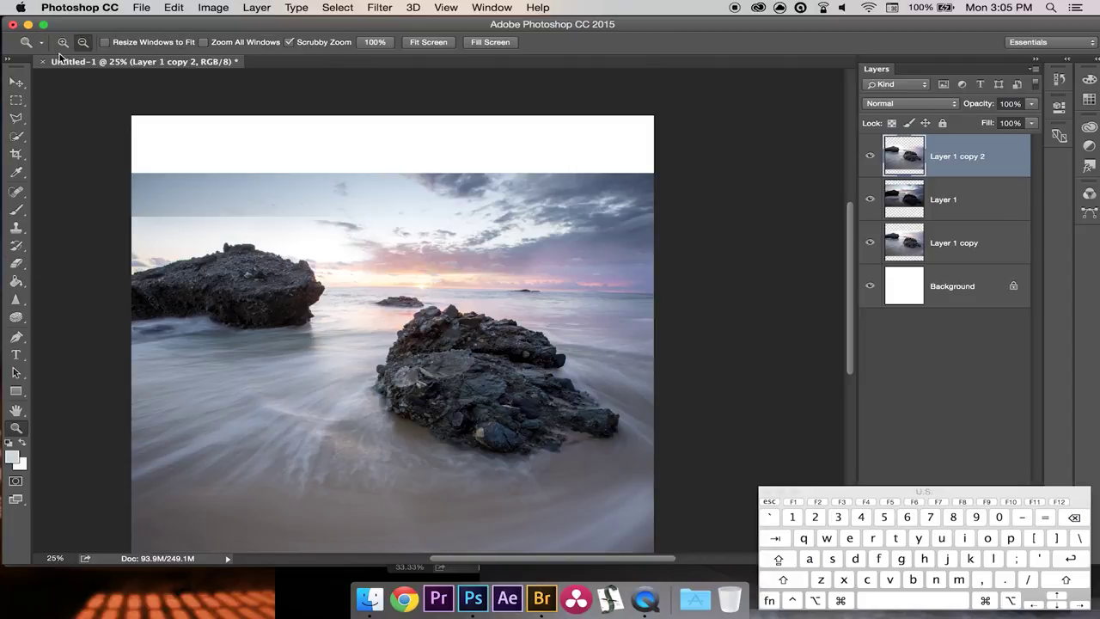
pyautogui.click(123, 260)
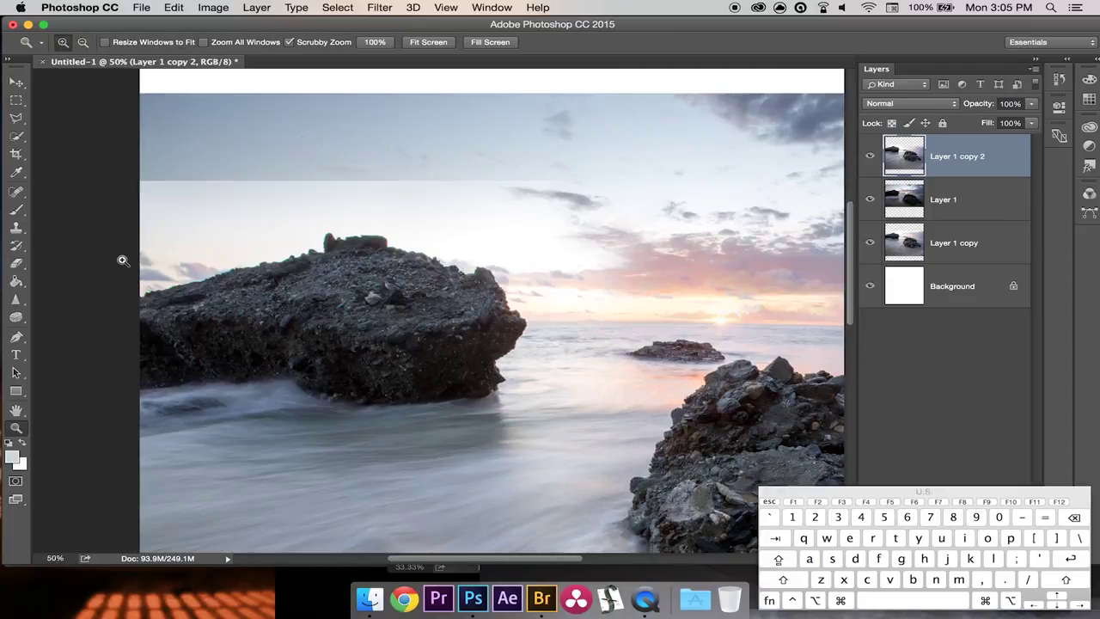
pyautogui.click(123, 259)
pyautogui.press('l')
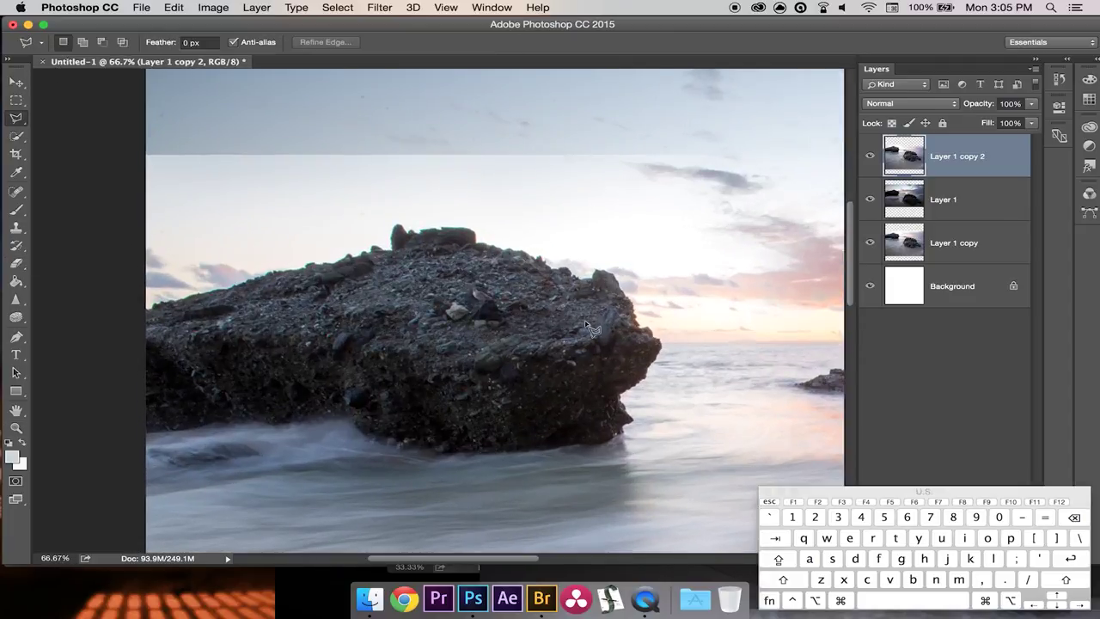
pyautogui.press('shift')
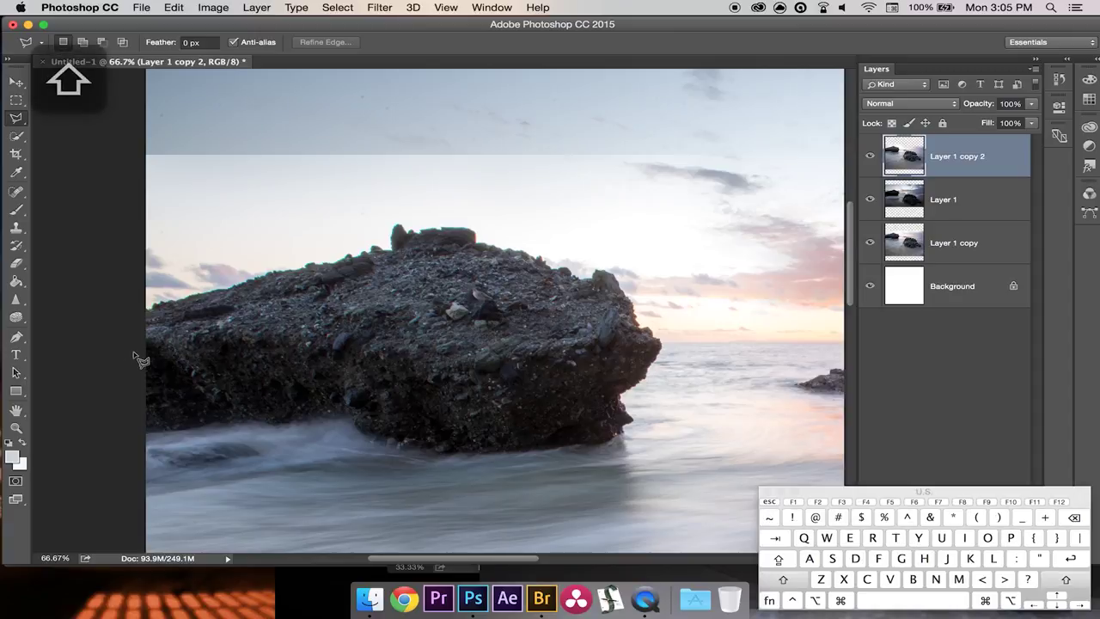
pyautogui.click(15, 154)
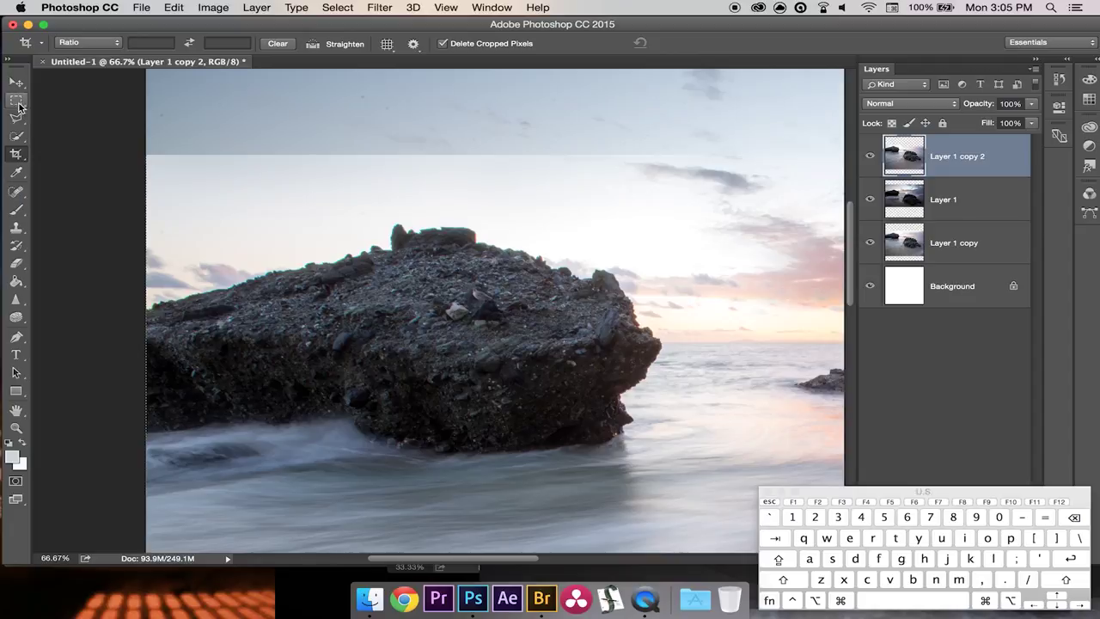
pyautogui.click(16, 119)
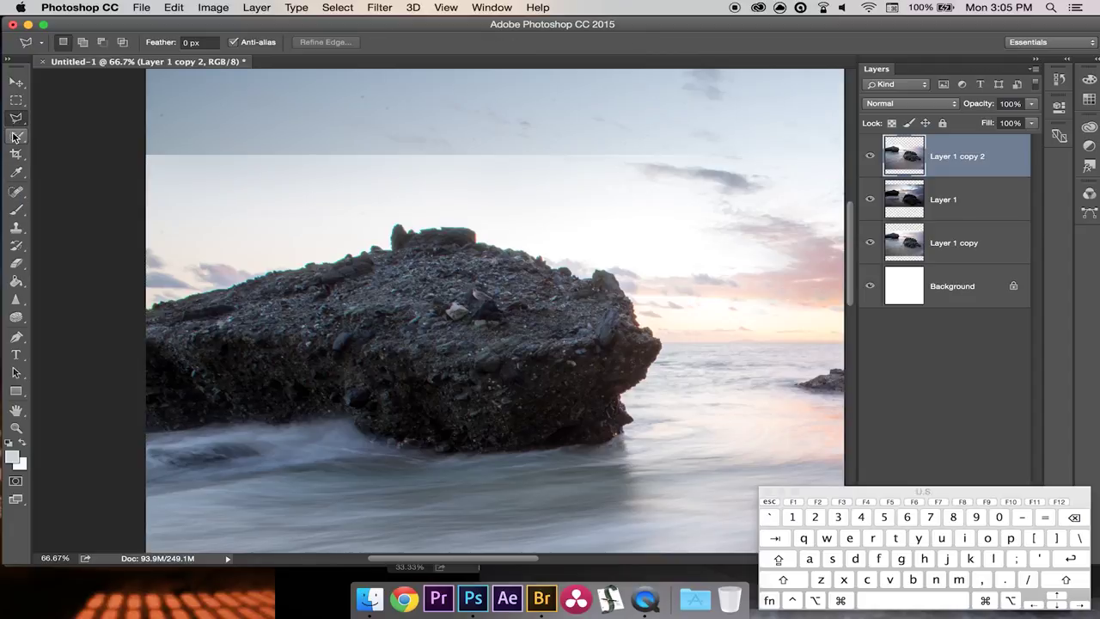
pyautogui.click(15, 121)
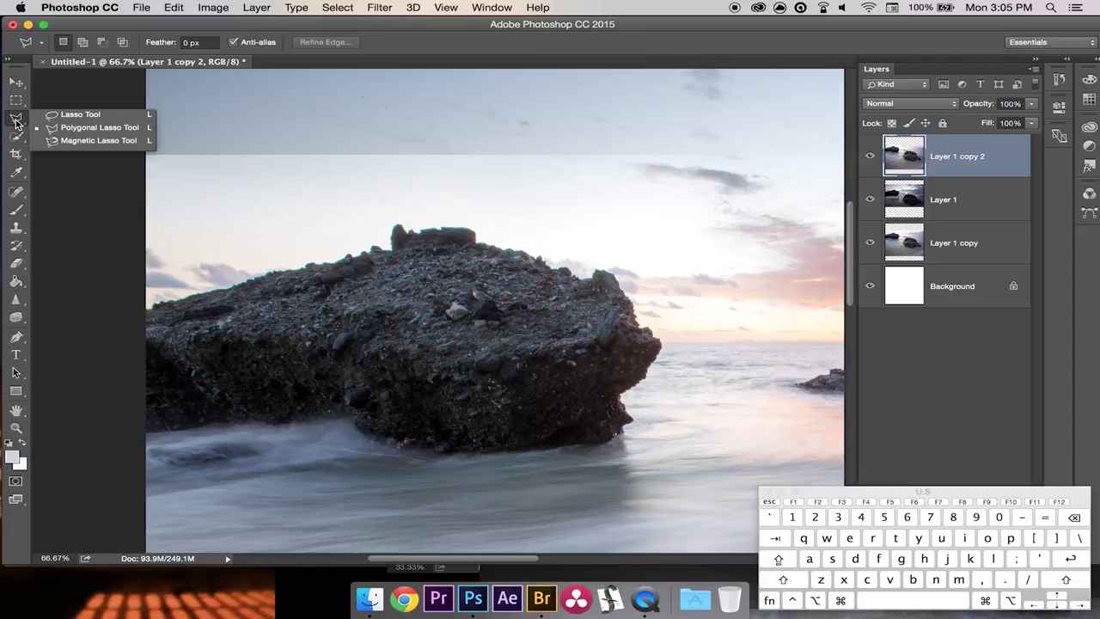
# - With the Polygonal Lasso, outline the sky above the left rock from its left side across
pyautogui.click(76, 130)
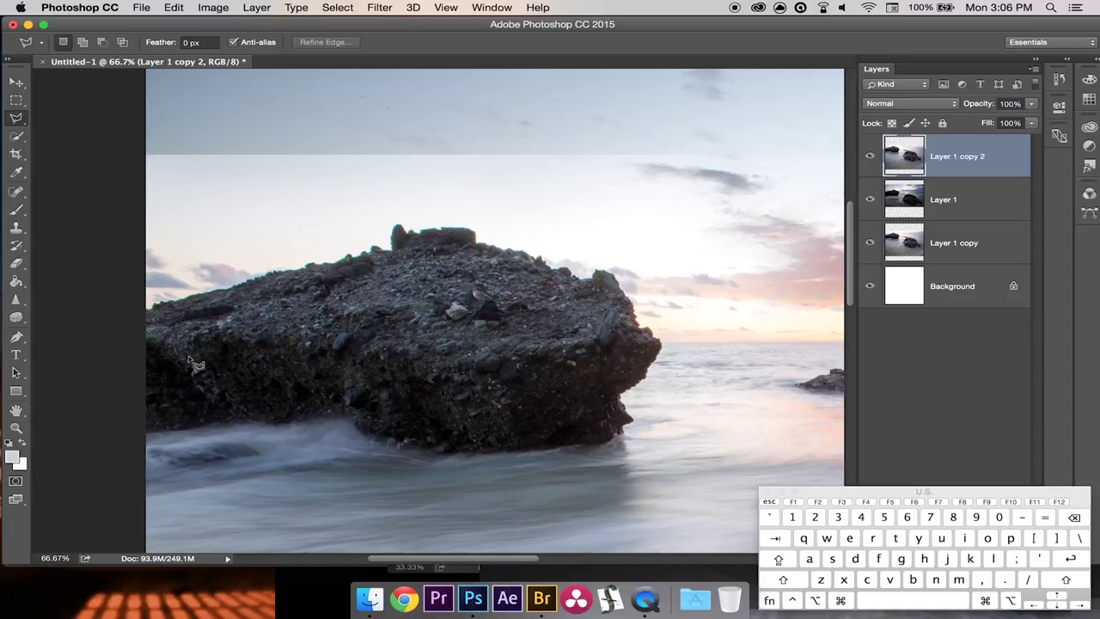
pyautogui.click(98, 284)
pyautogui.click(232, 231)
pyautogui.click(356, 200)
pyautogui.click(471, 184)
pyautogui.click(580, 187)
# - Carry the outline down through the water to the left edge and close it around the rock
pyautogui.click(691, 245)
pyautogui.click(744, 395)
pyautogui.click(695, 482)
pyautogui.scroll(-1, 694, 482)
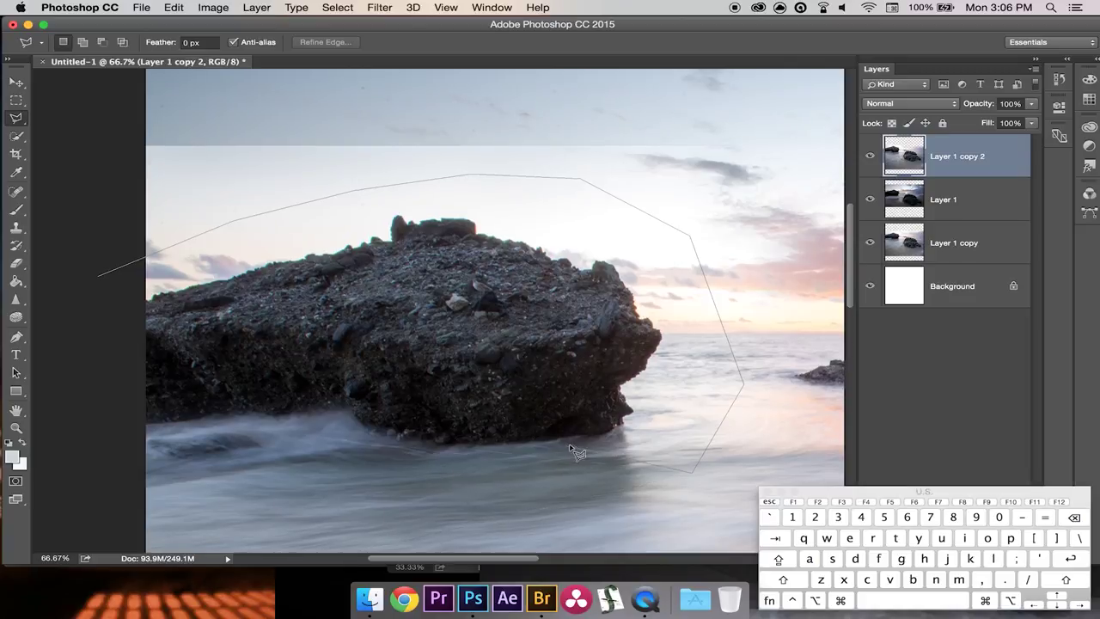
pyautogui.click(650, 387)
pyautogui.click(87, 372)
pyautogui.click(99, 277)
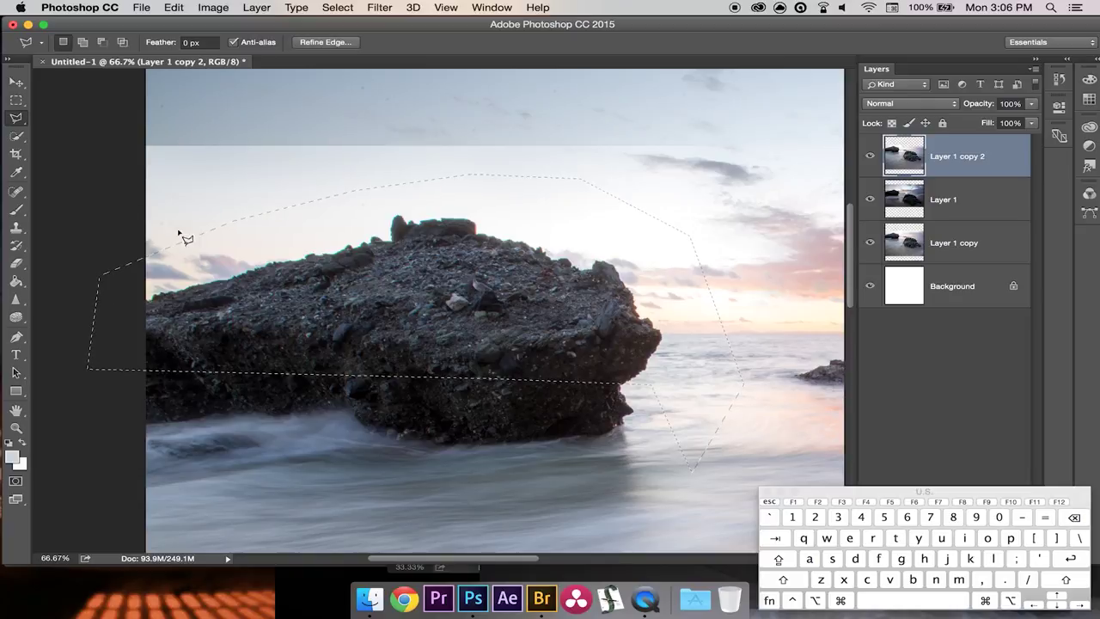
pyautogui.click(341, 8)
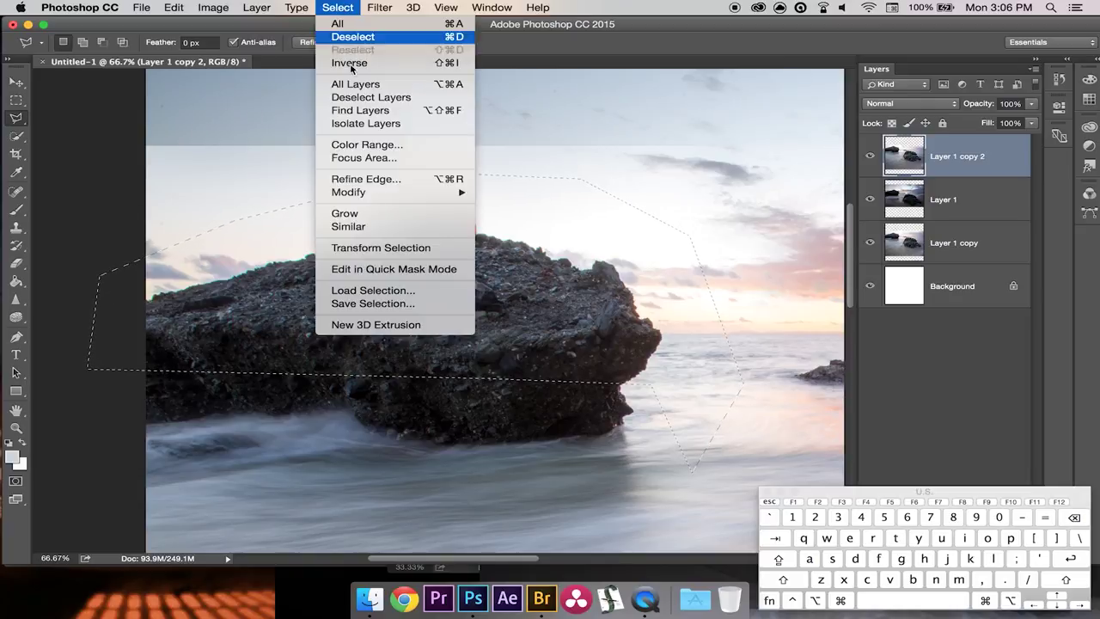
# - Apply Color Range with Sampled Colors from the dark rock at Fuzziness 185
pyautogui.click(375, 147)
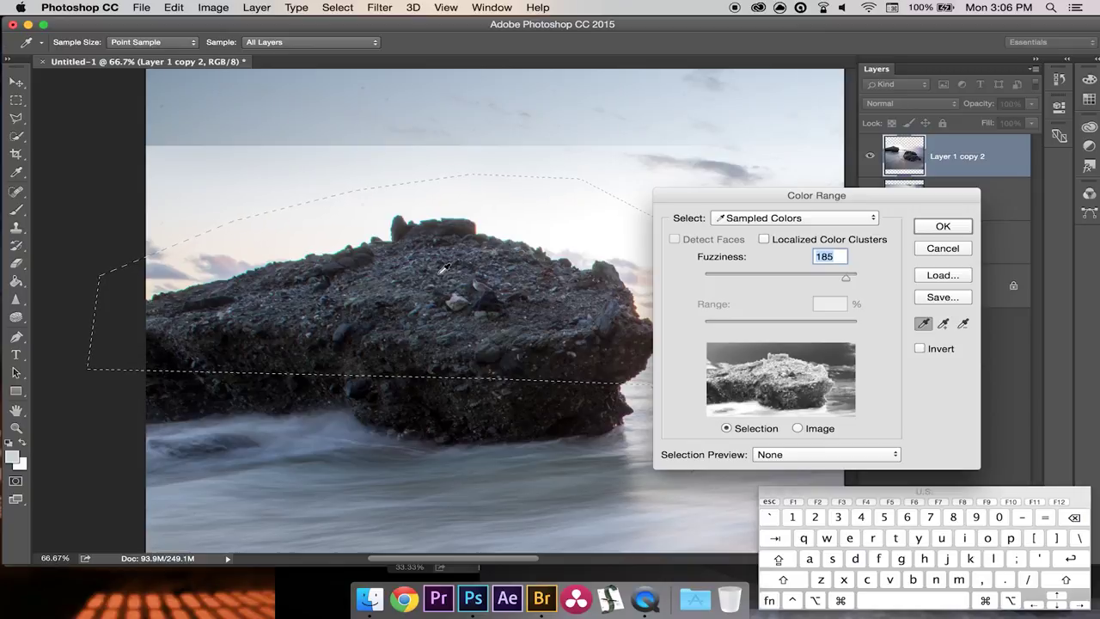
pyautogui.click(377, 255)
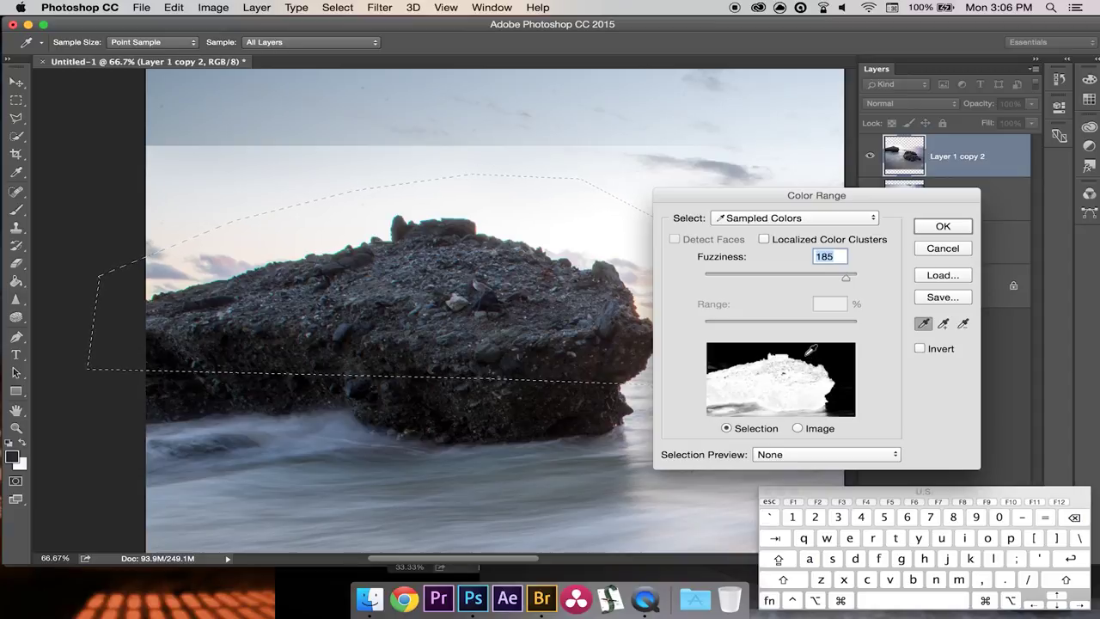
pyautogui.moveTo(843, 275)
pyautogui.mouseDown()
pyautogui.moveTo(703, 289)
pyautogui.moveTo(708, 279)
pyautogui.moveTo(829, 279)
pyautogui.mouseUp()
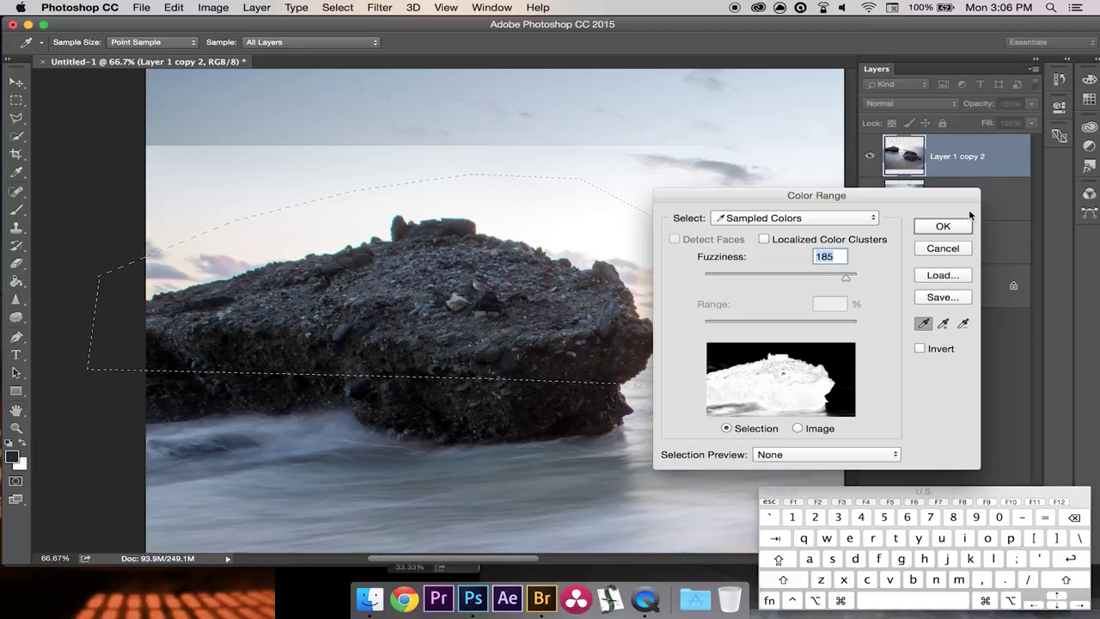
pyautogui.click(943, 228)
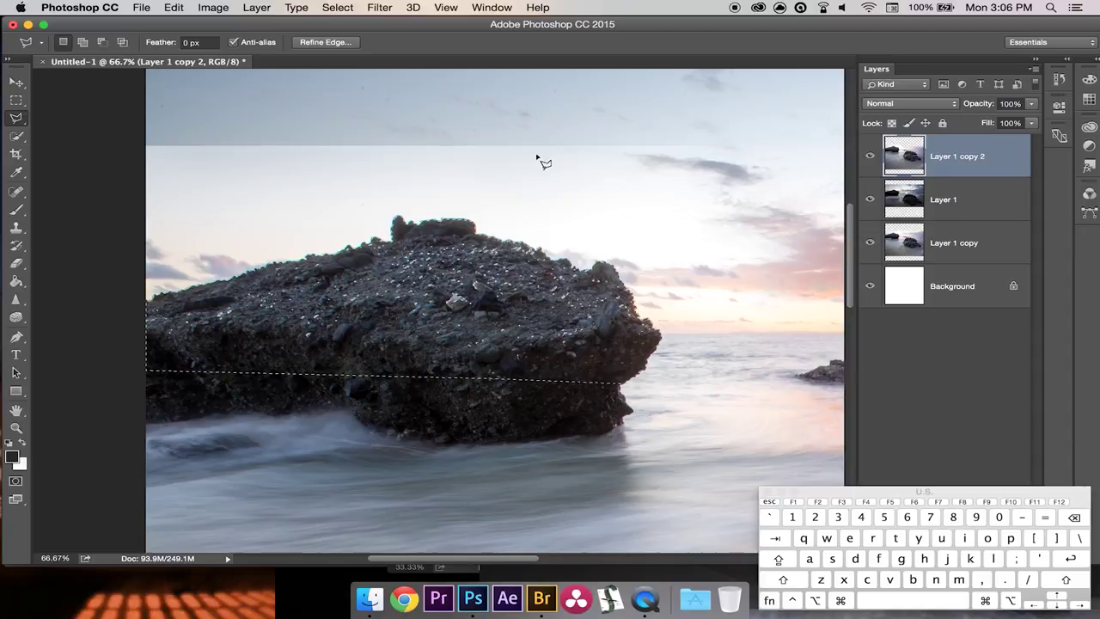
# - Zoom in and Shift-add a polygonal outline along the rock's top edge to the selection
pyautogui.press('z')
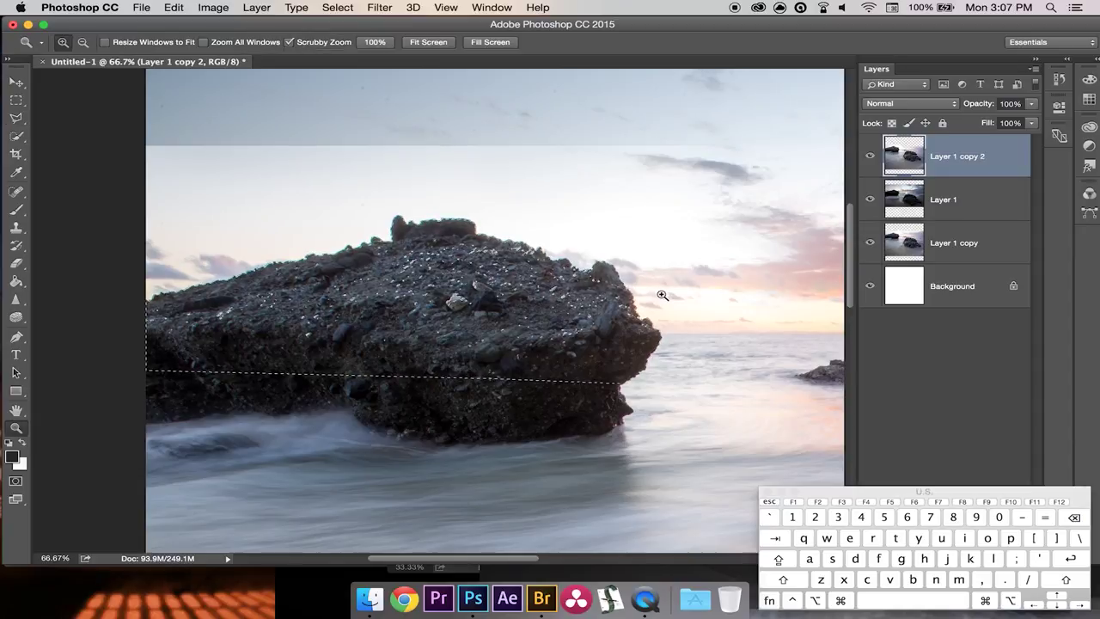
pyautogui.click(615, 270)
pyautogui.click(381, 185)
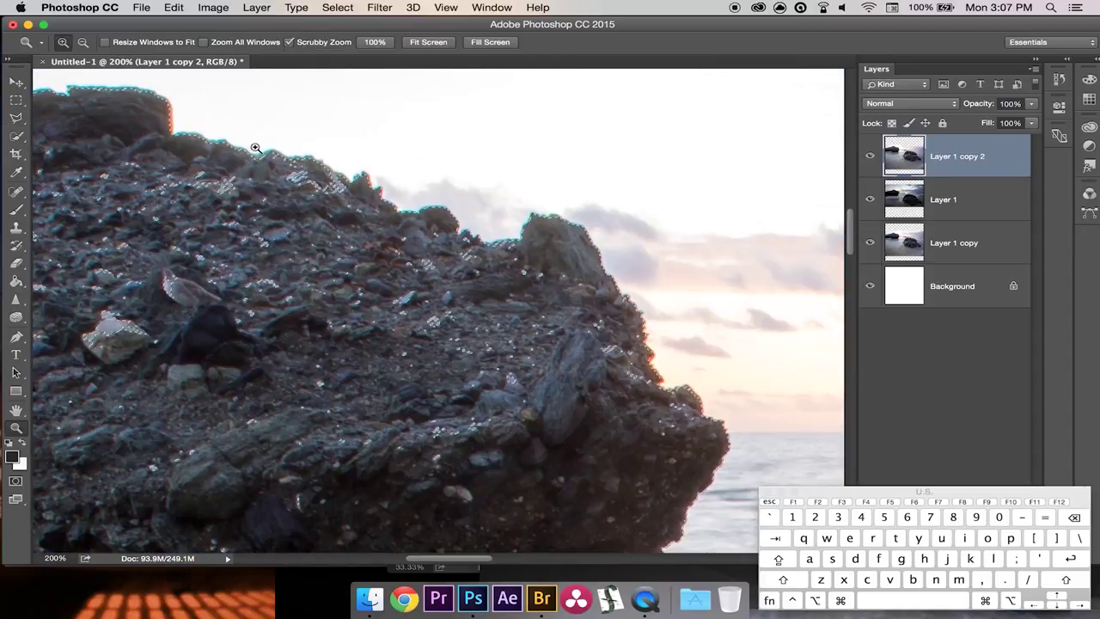
pyautogui.press('l')
pyautogui.press('shift')
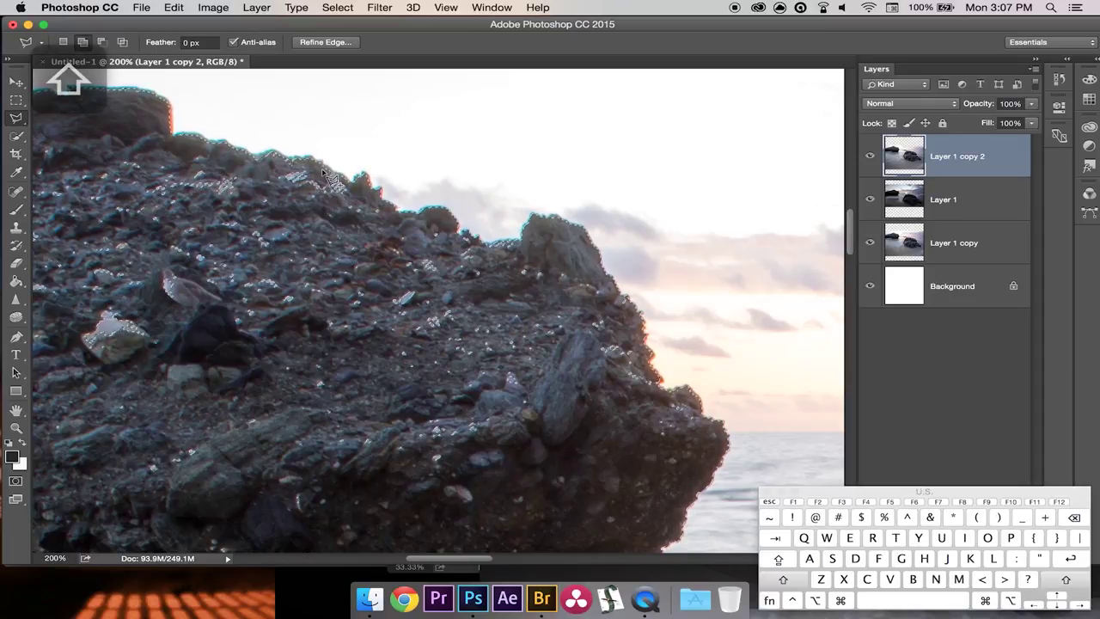
pyautogui.click(351, 203)
pyautogui.click(130, 220)
pyautogui.click(117, 179)
pyautogui.click(127, 160)
pyautogui.doubleClick(338, 164)
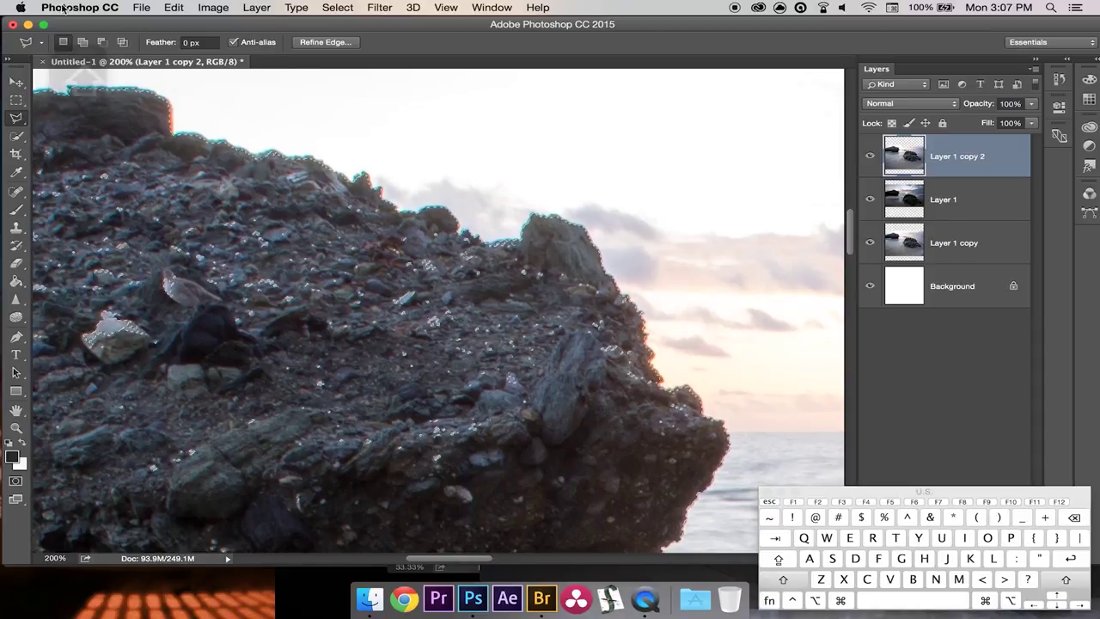
# - Zoom out and trace another polygonal outline around the rock top from the left edge to its right end
pyautogui.hotkey('shift', 'z')
pyautogui.click(88, 46)
pyautogui.moveTo(284, 211); pyautogui.dragTo(284, 211)
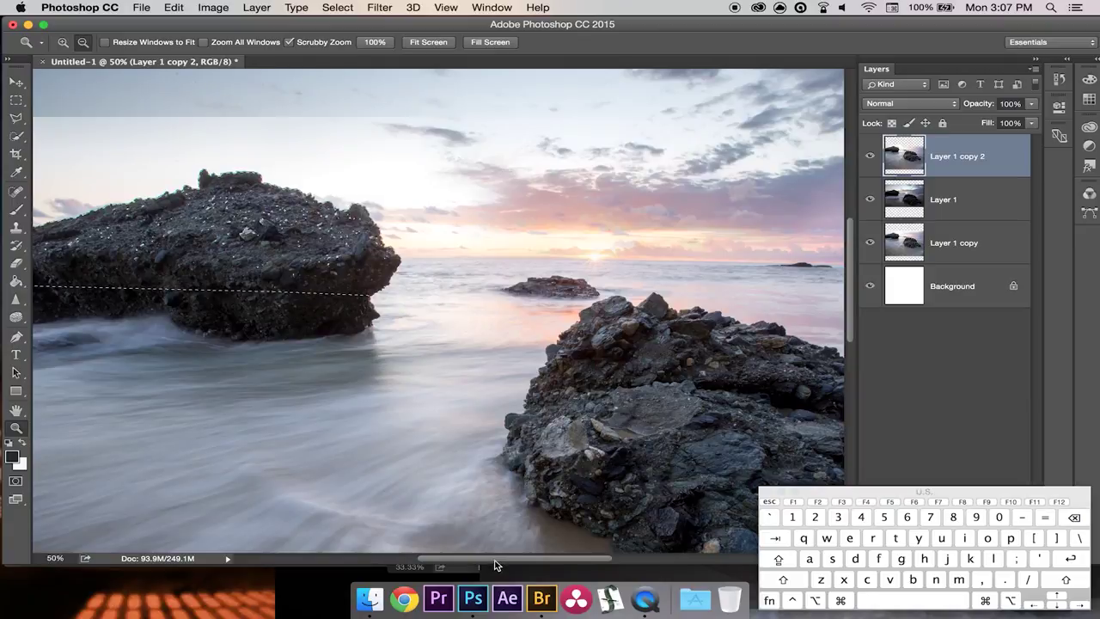
pyautogui.moveTo(495, 559); pyautogui.dragTo(457, 560)
pyautogui.press('l')
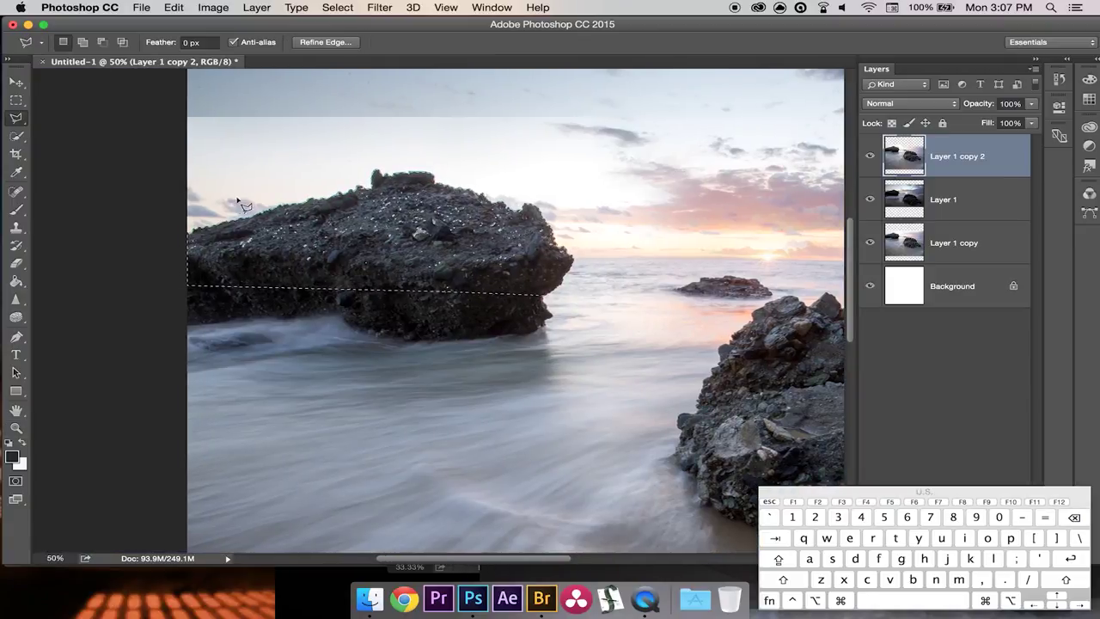
pyautogui.keyDown('shift'); pyautogui.click(190, 241); pyautogui.keyUp('shift')
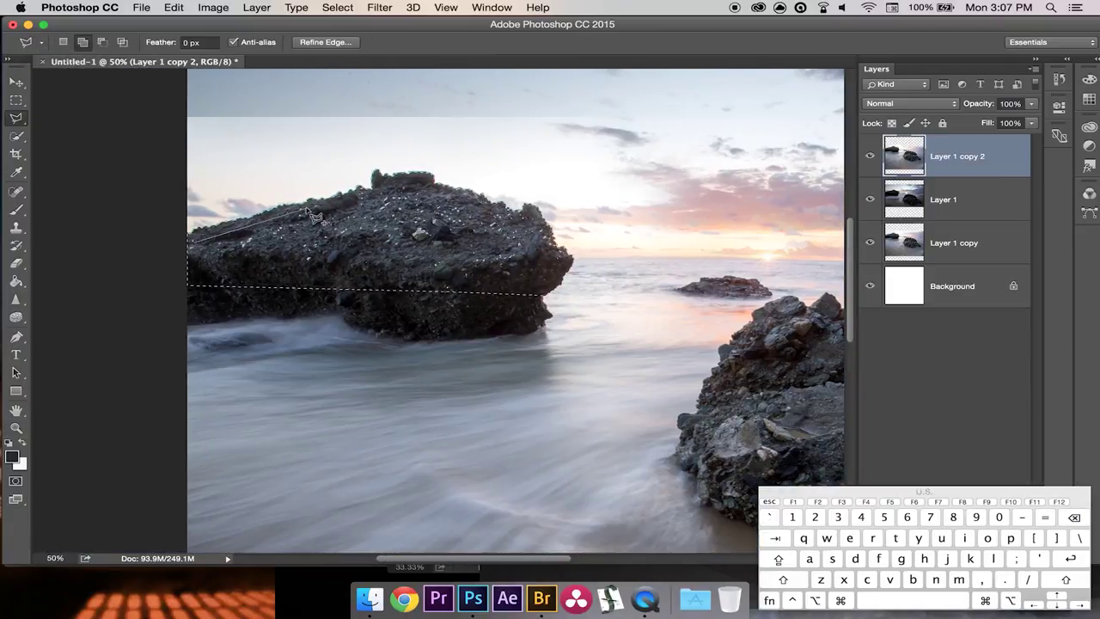
pyautogui.click(368, 187)
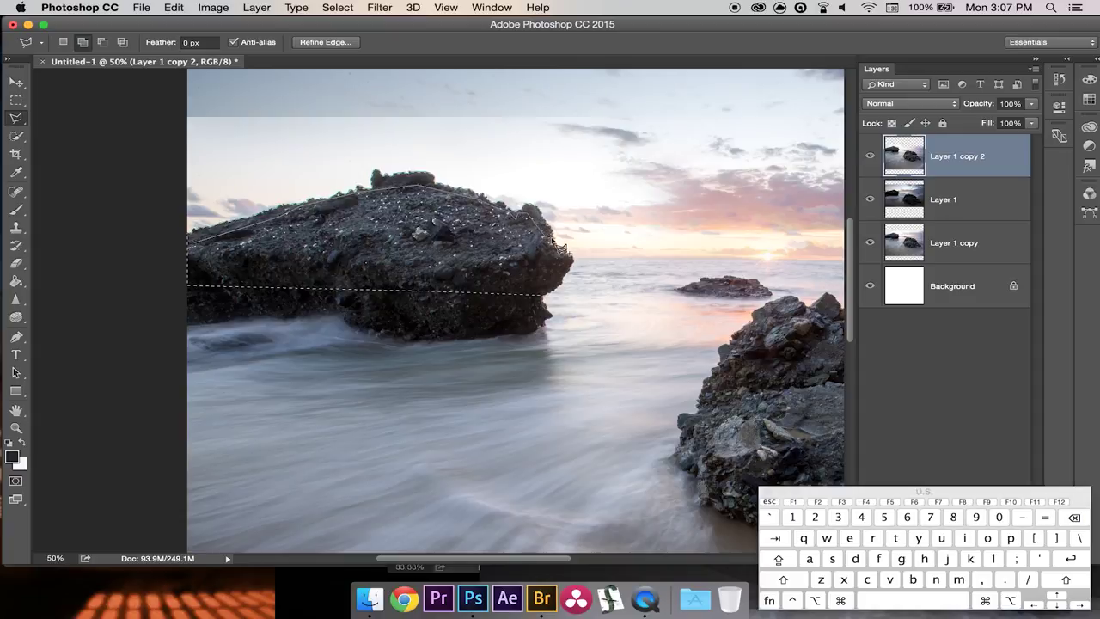
pyautogui.click(558, 268)
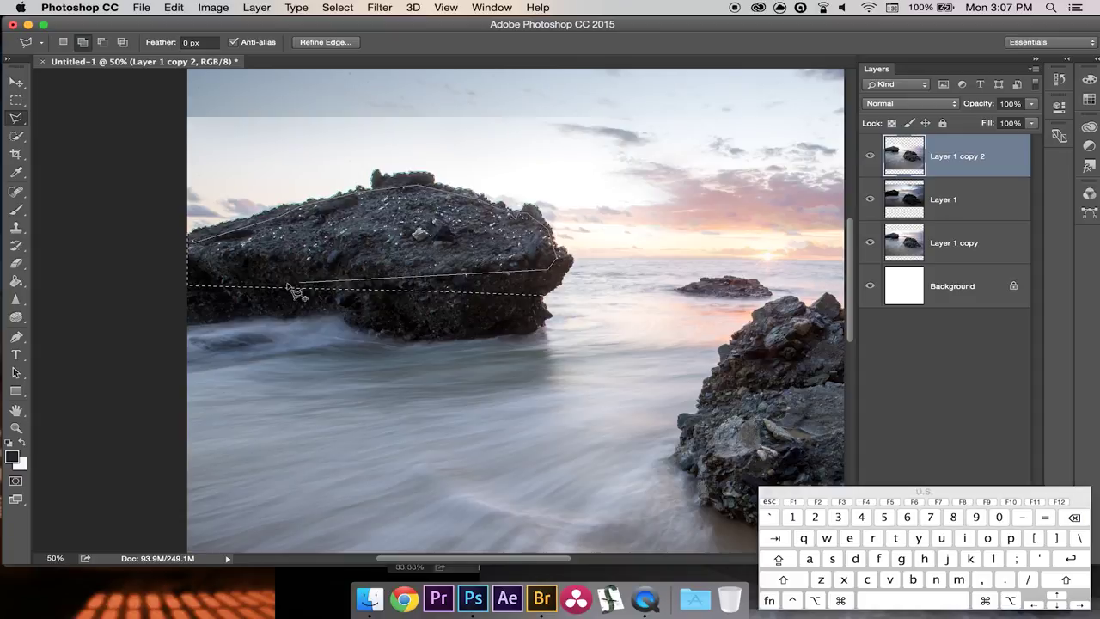
pyautogui.click(200, 250)
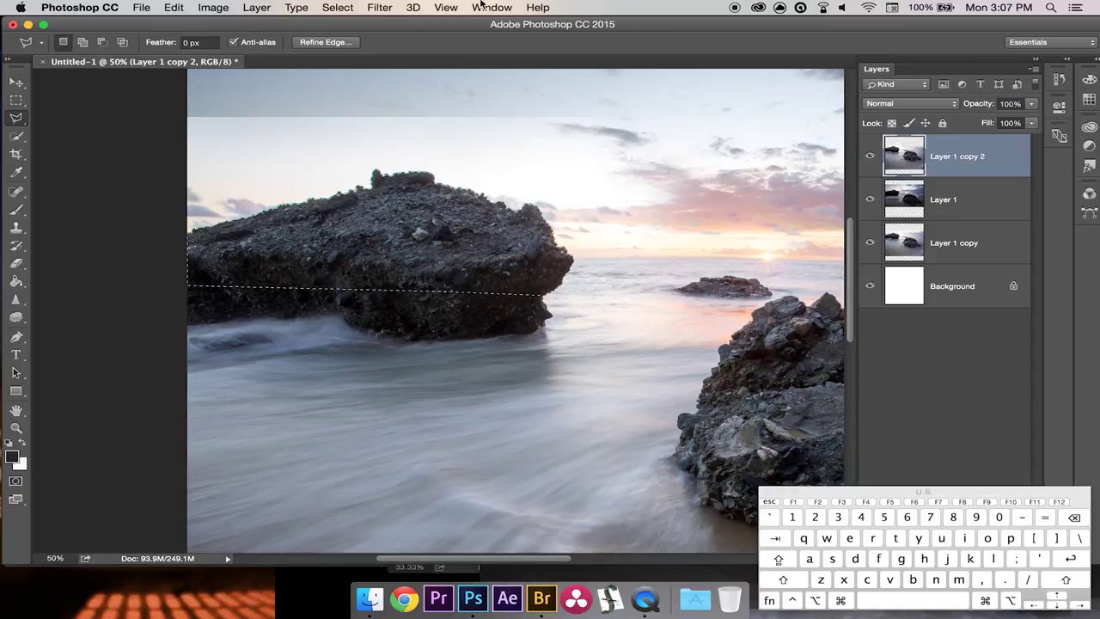
pyautogui.click(337, 7)
# - Save the selection as a new channel named 'Rock' and zoom out to 33.33%
pyautogui.click(386, 304)
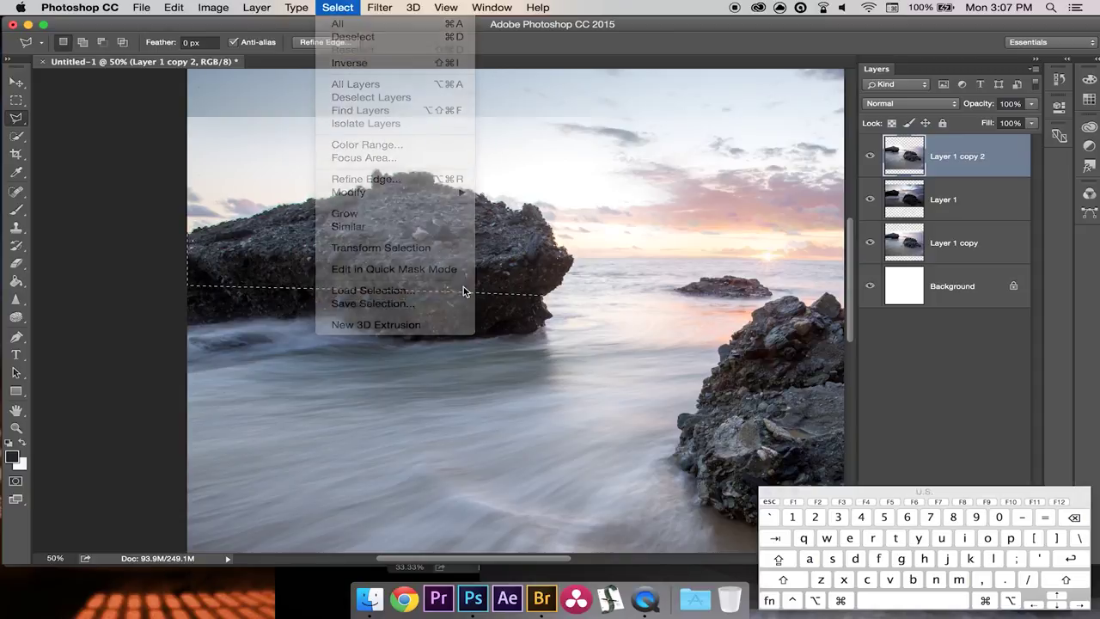
pyautogui.write('Rock')
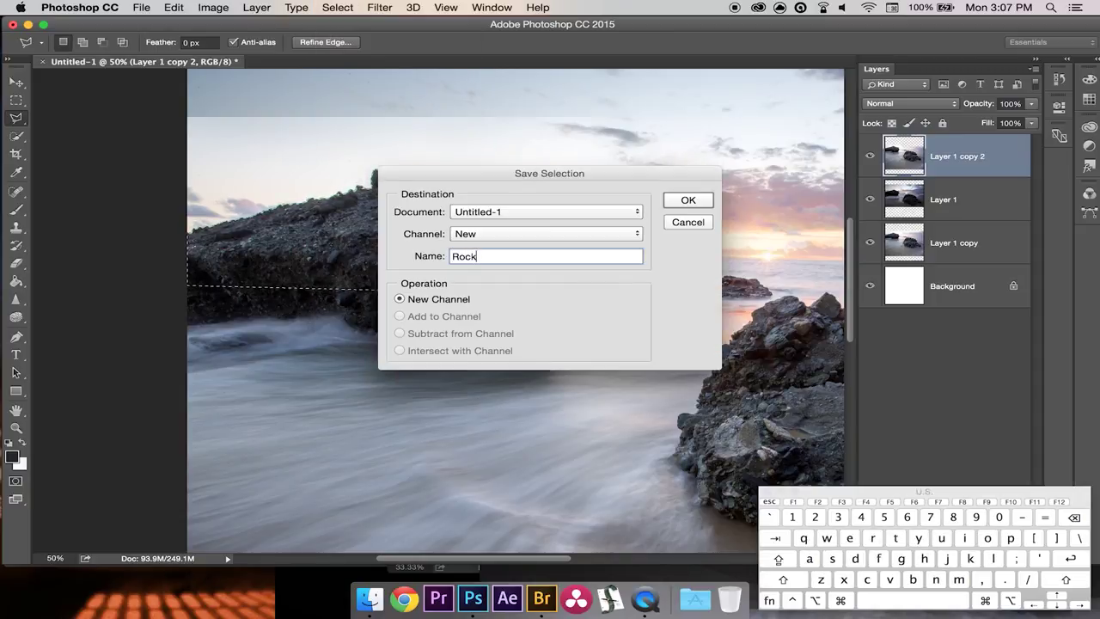
pyautogui.press('Return')
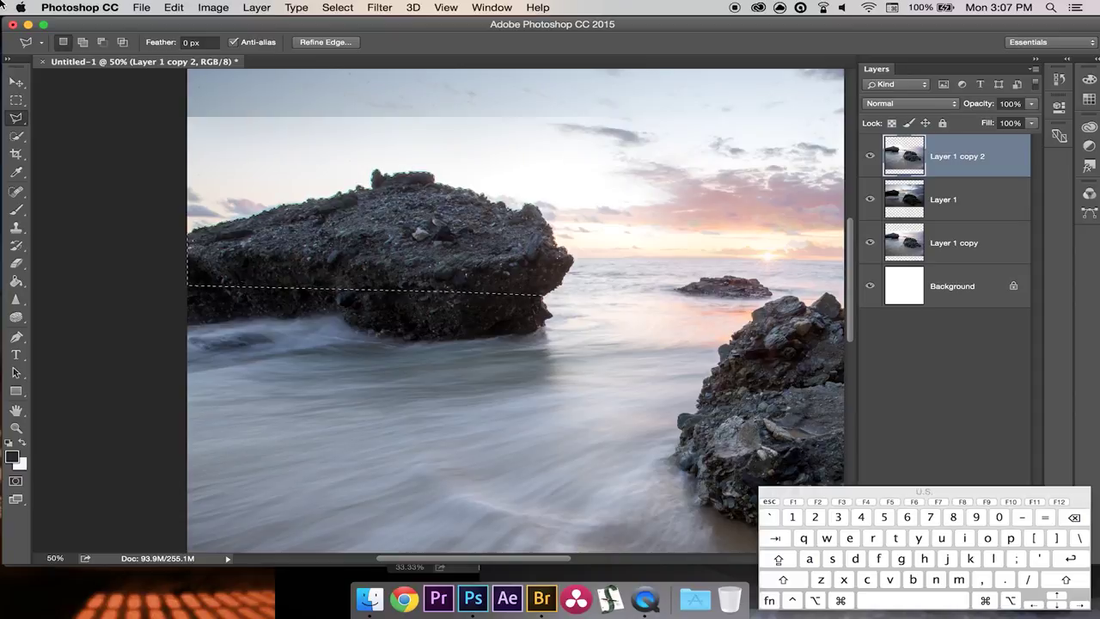
pyautogui.press('z')
pyautogui.keyDown('alt'); pyautogui.click(322, 164); pyautogui.keyUp('alt')
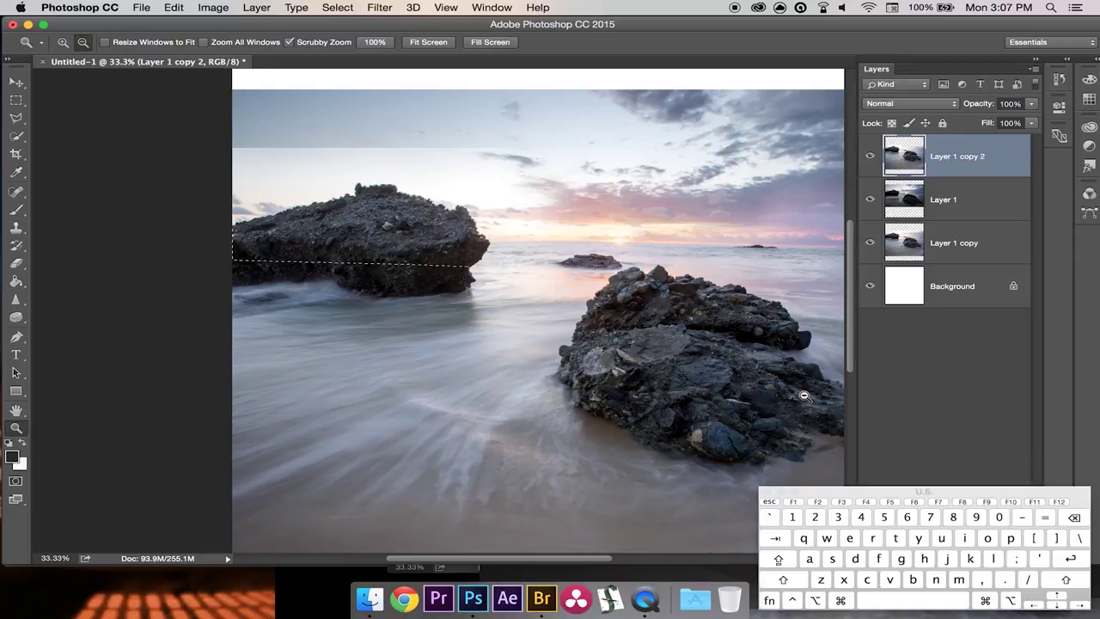
pyautogui.press('super+alt+i')
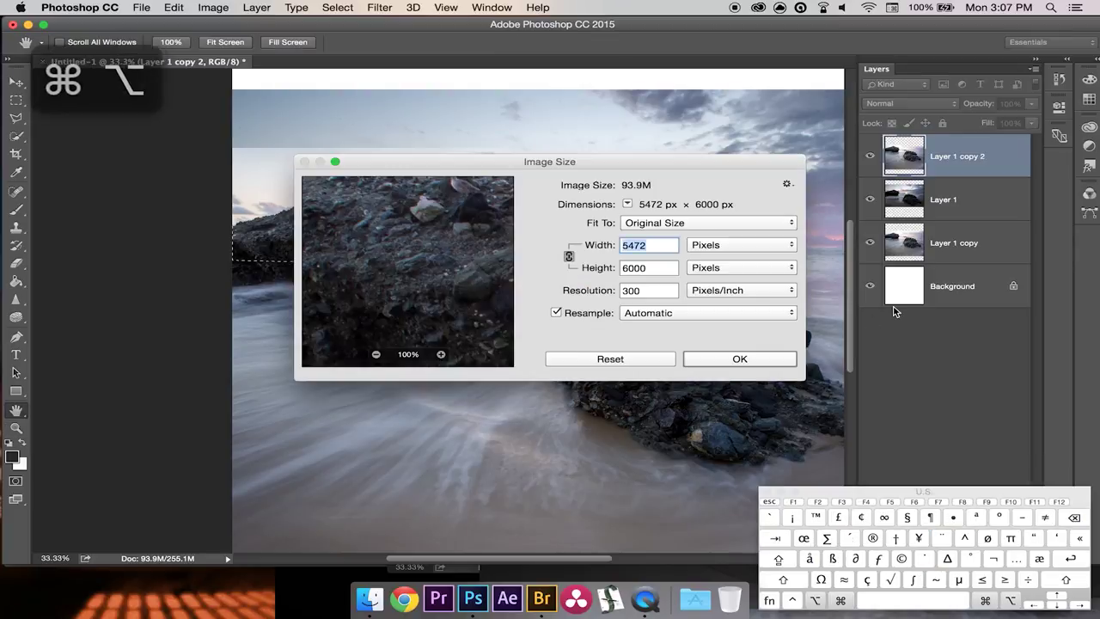
pyautogui.click(578, 359)
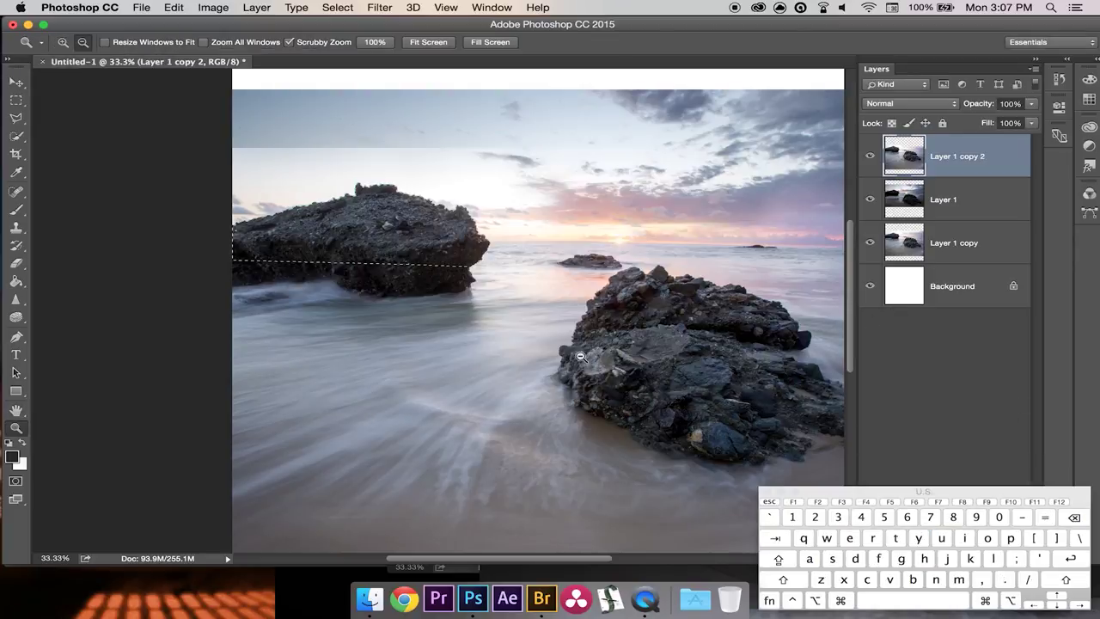
pyautogui.press('shift')
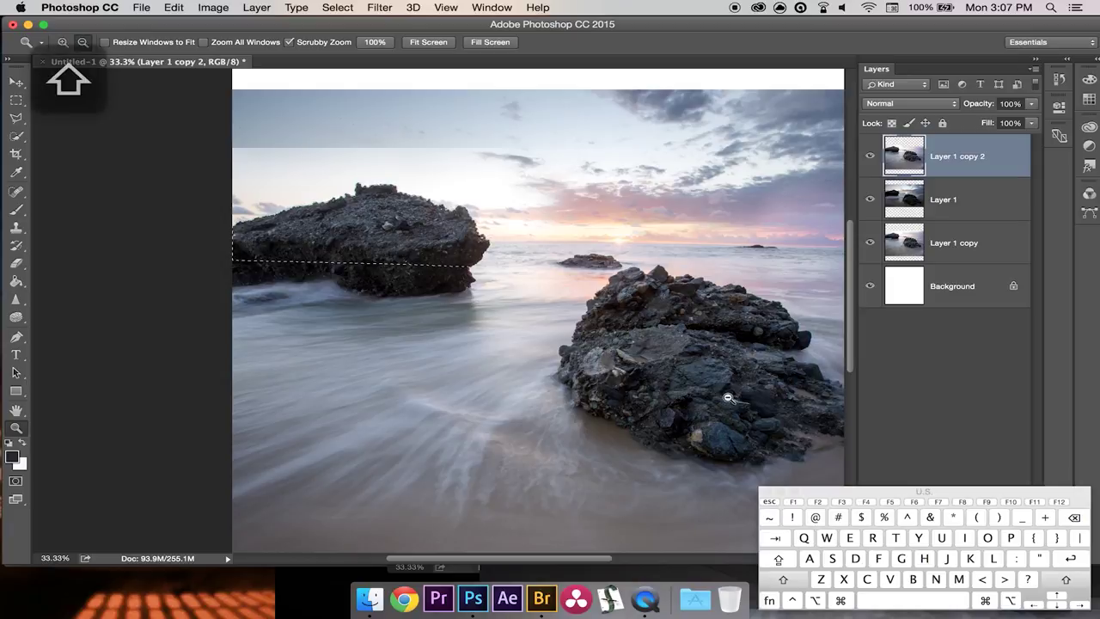
pyautogui.press('super')
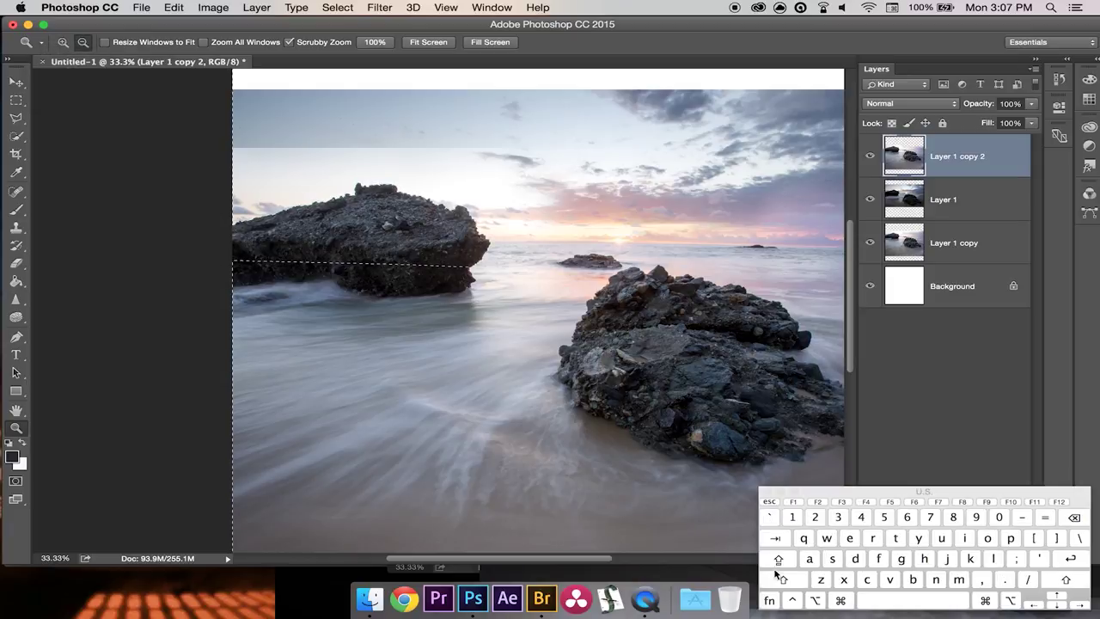
pyautogui.scroll(2, 488, 362)
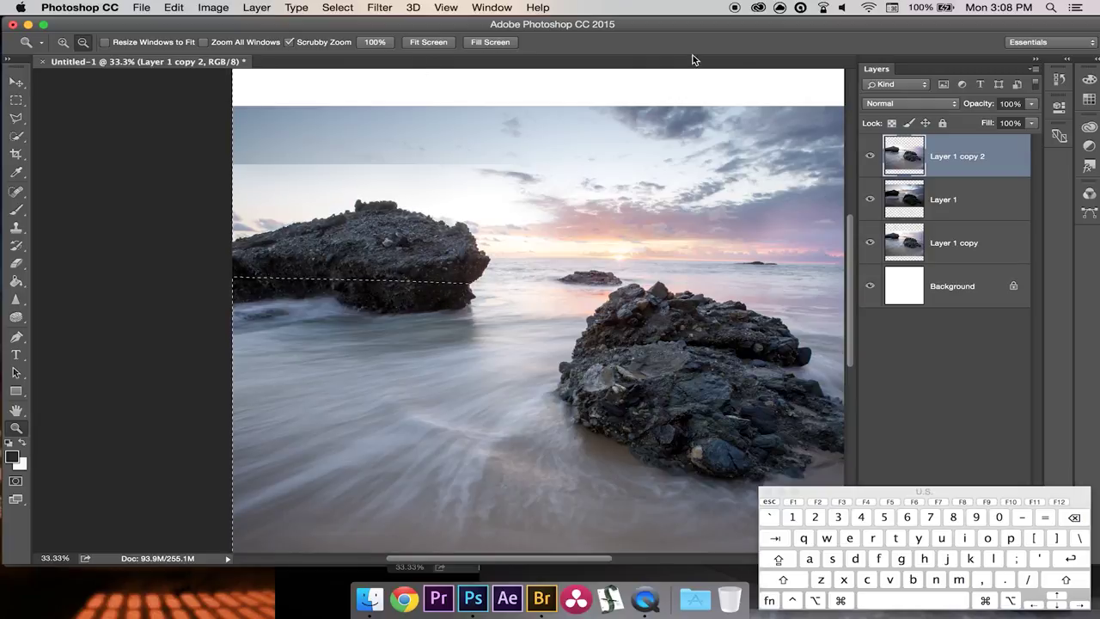
pyautogui.scroll(5, 477, 259)
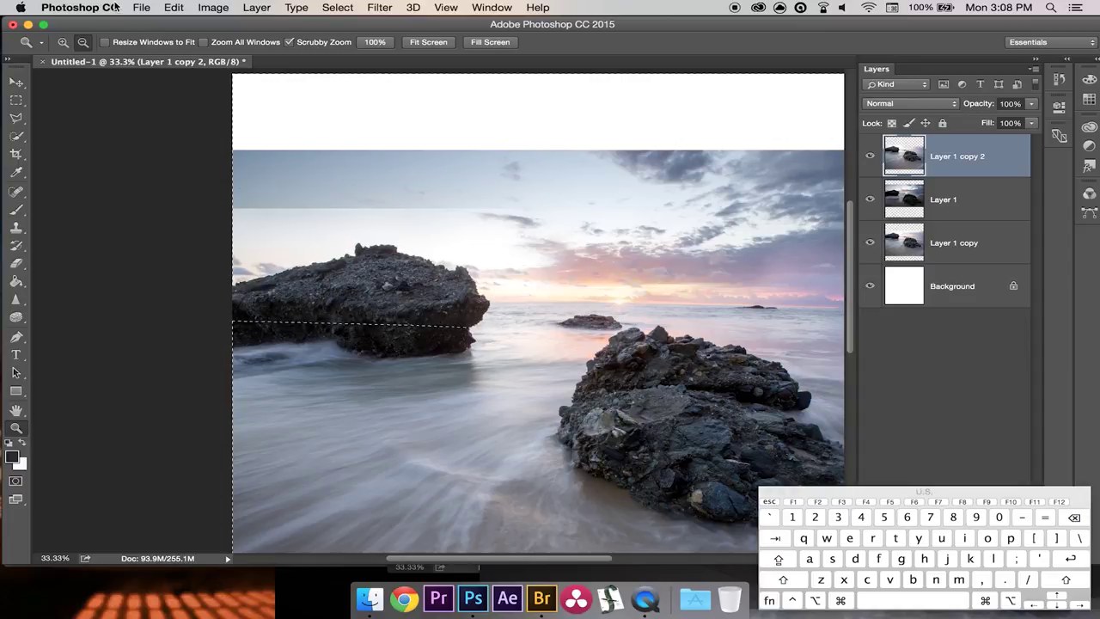
pyautogui.click(209, 253)
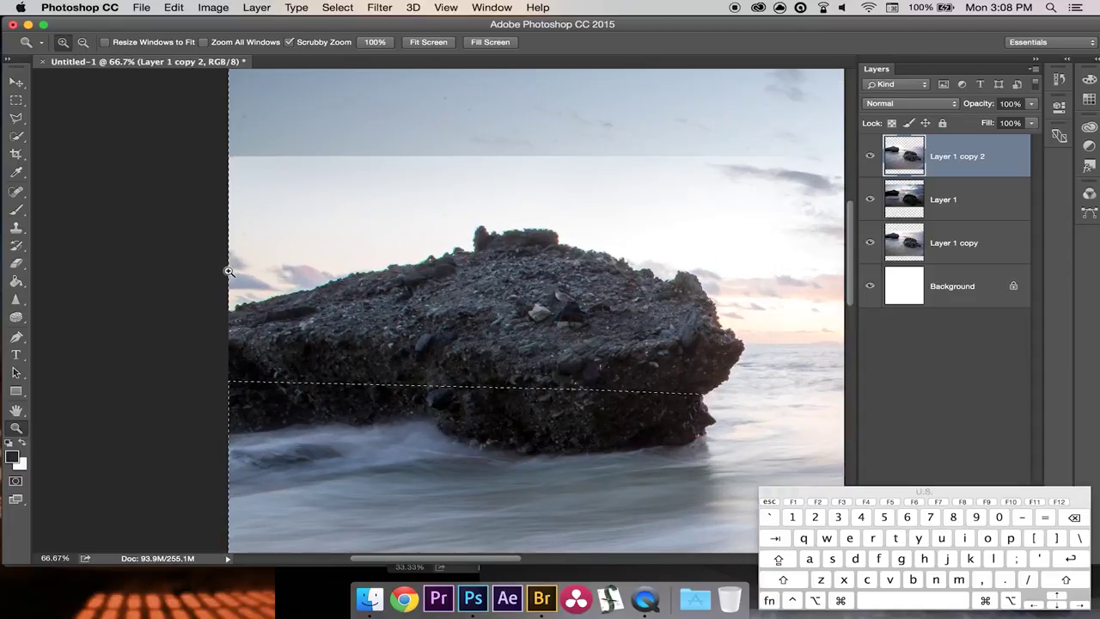
pyautogui.scroll(5, 232, 200)
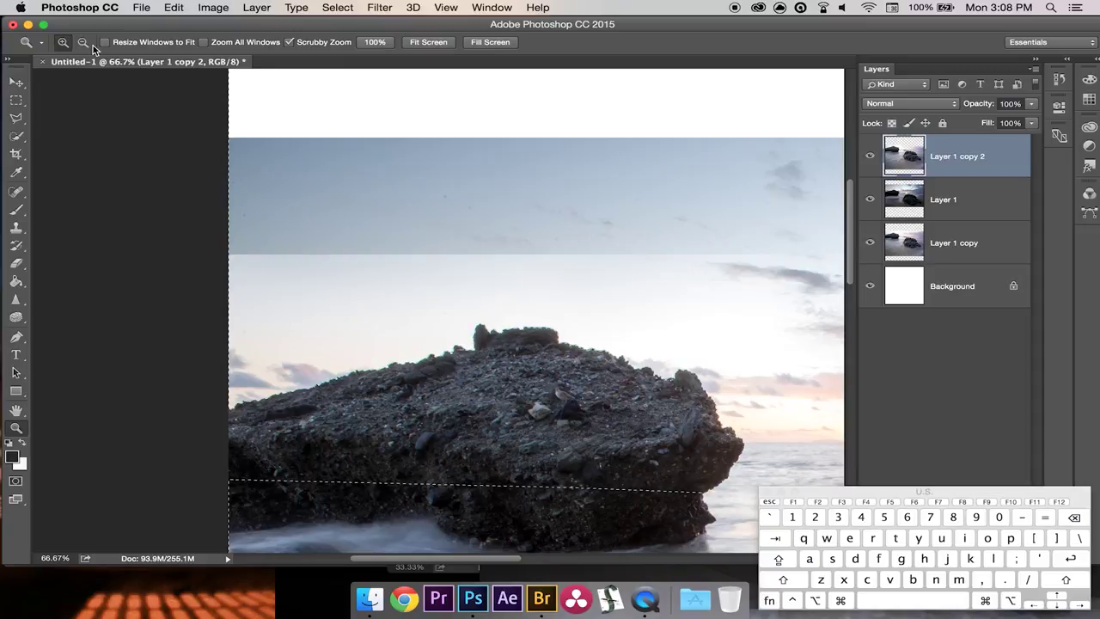
pyautogui.keyDown('alt'); pyautogui.click(327, 253); pyautogui.keyUp('alt')
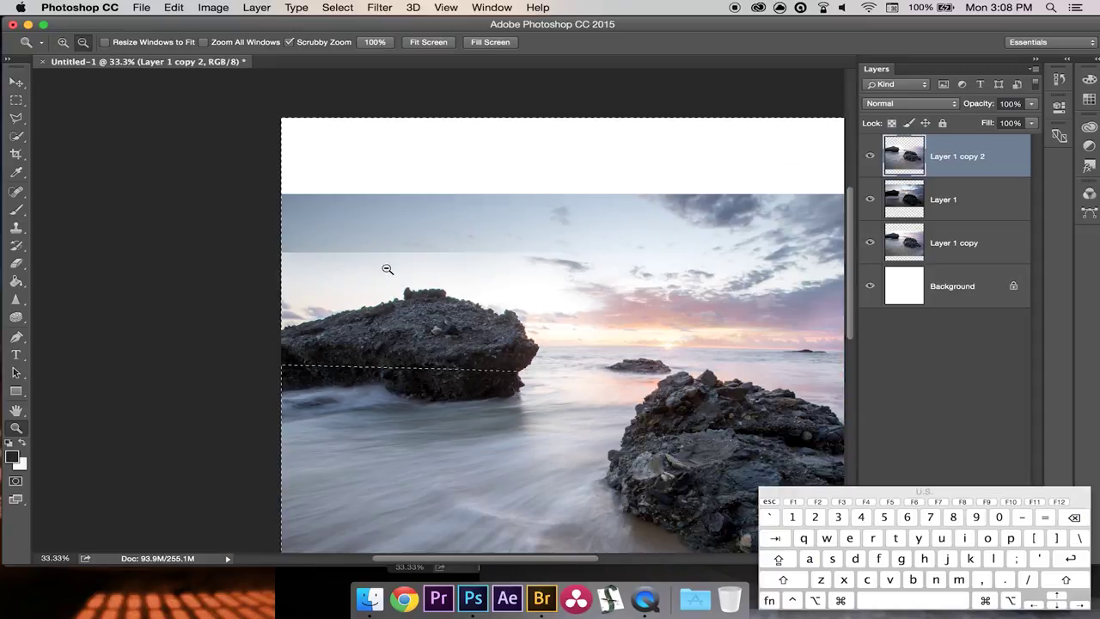
# - Set the Eraser to a 1400 px brush and softly erase across the sky
pyautogui.press('e')
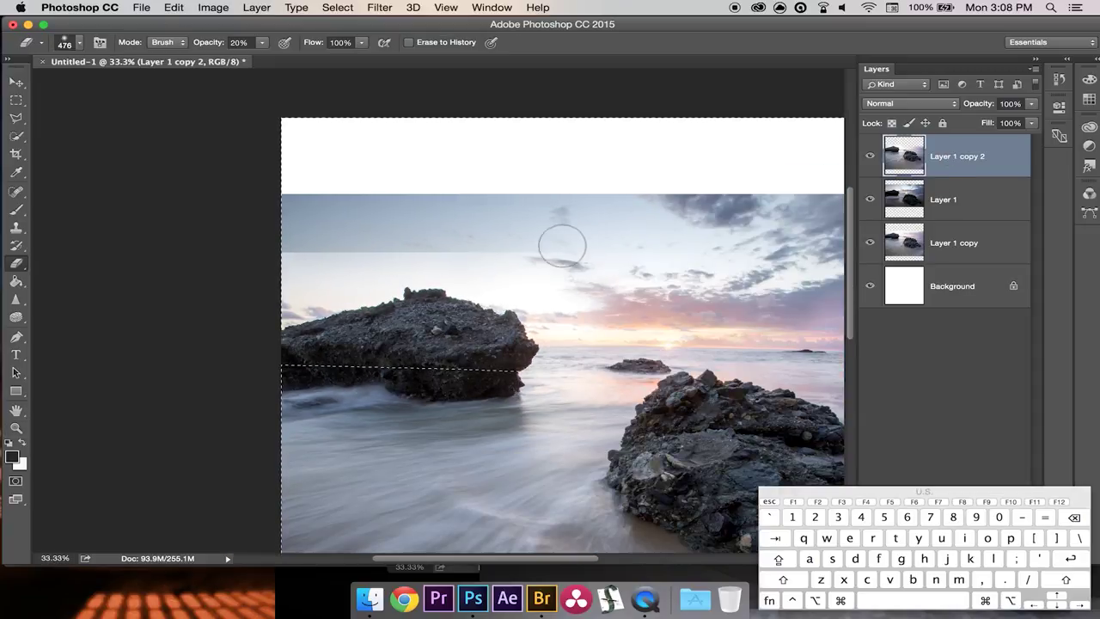
pyautogui.rightClick(624, 248)
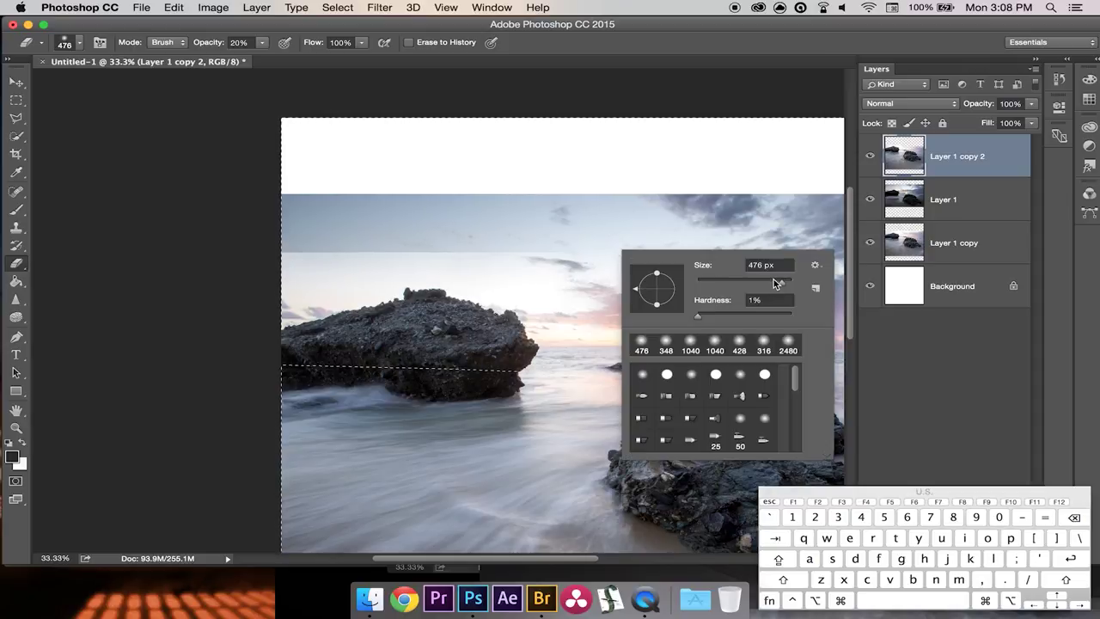
pyautogui.click(563, 255)
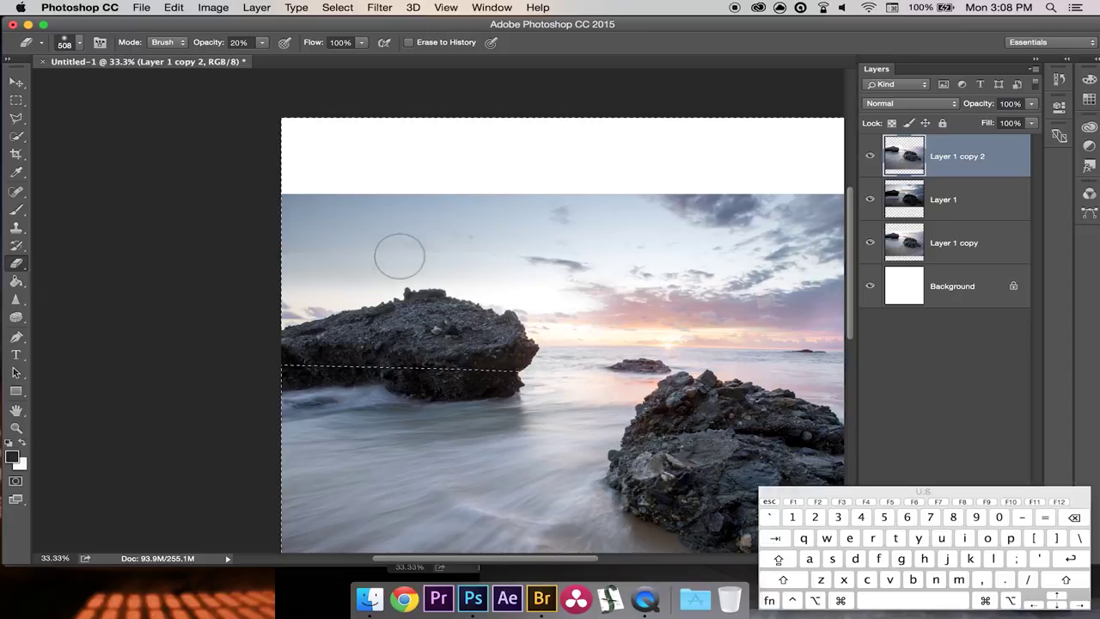
pyautogui.rightClick(459, 261)
pyautogui.moveTo(589, 293); pyautogui.dragTo(600, 288)
pyautogui.press('Return')
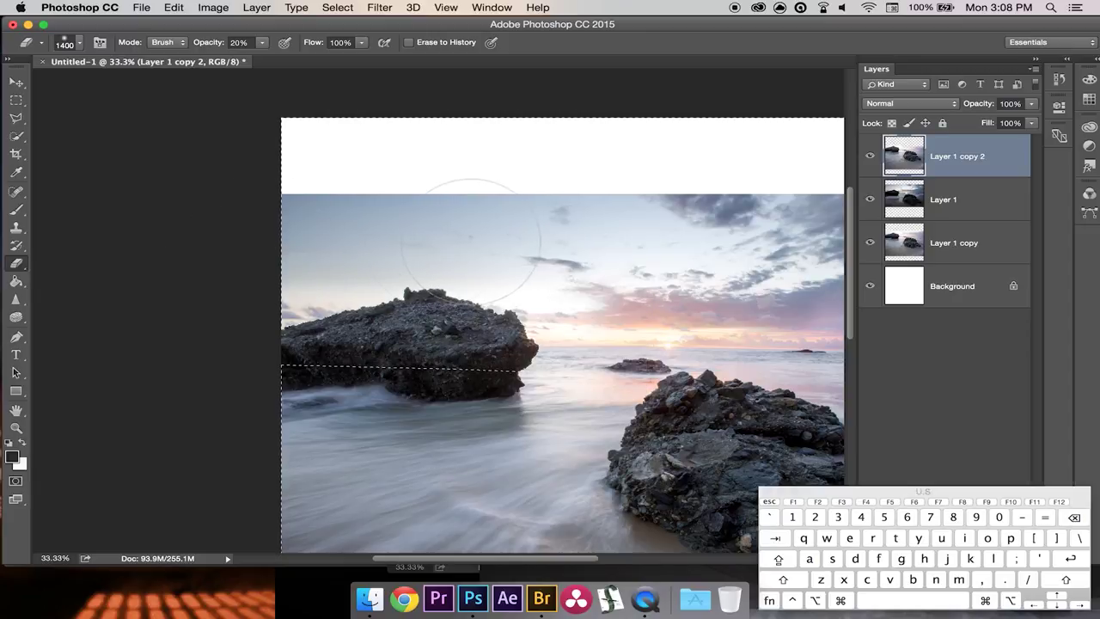
pyautogui.moveTo(435, 221)
pyautogui.mouseDown()
pyautogui.moveTo(258, 209)
pyautogui.moveTo(590, 196)
pyautogui.moveTo(495, 223)
pyautogui.mouseUp()
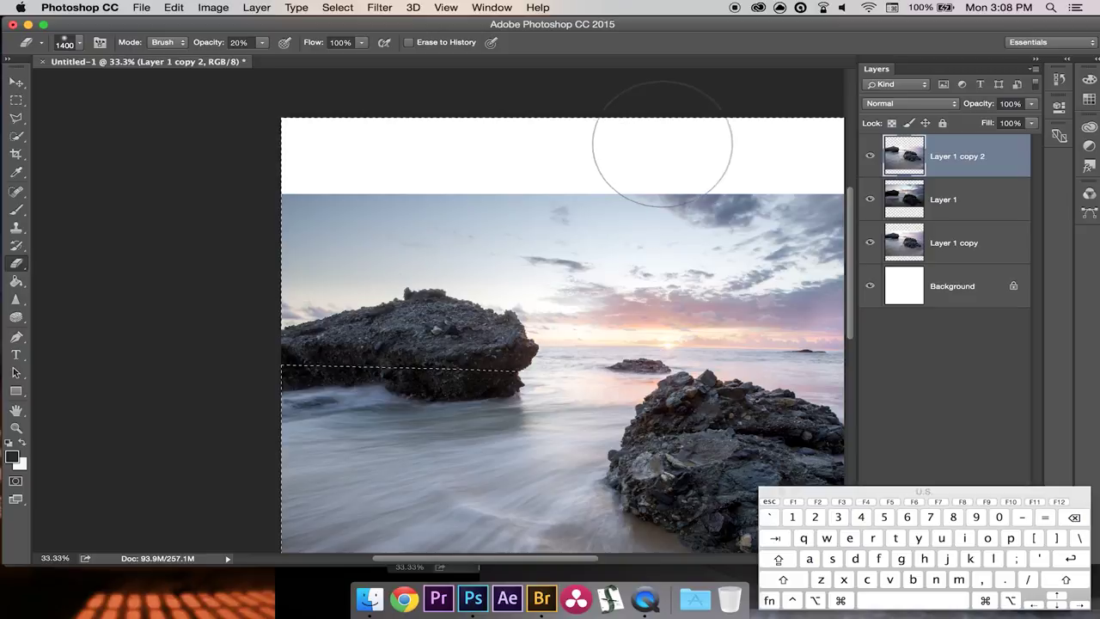
# - At 25% zoom, erase along the top layer's sky edge, then deselect
pyautogui.click(739, 457)
pyautogui.moveTo(582, 561); pyautogui.dragTo(610, 561)
pyautogui.press('e')
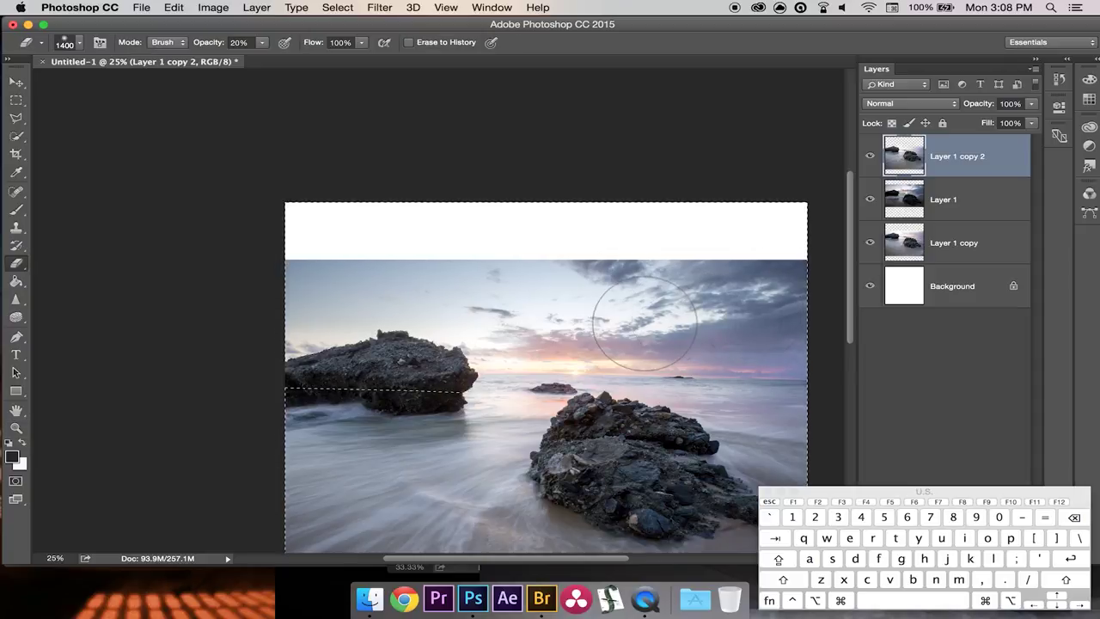
pyautogui.moveTo(690, 241); pyautogui.dragTo(657, 233)
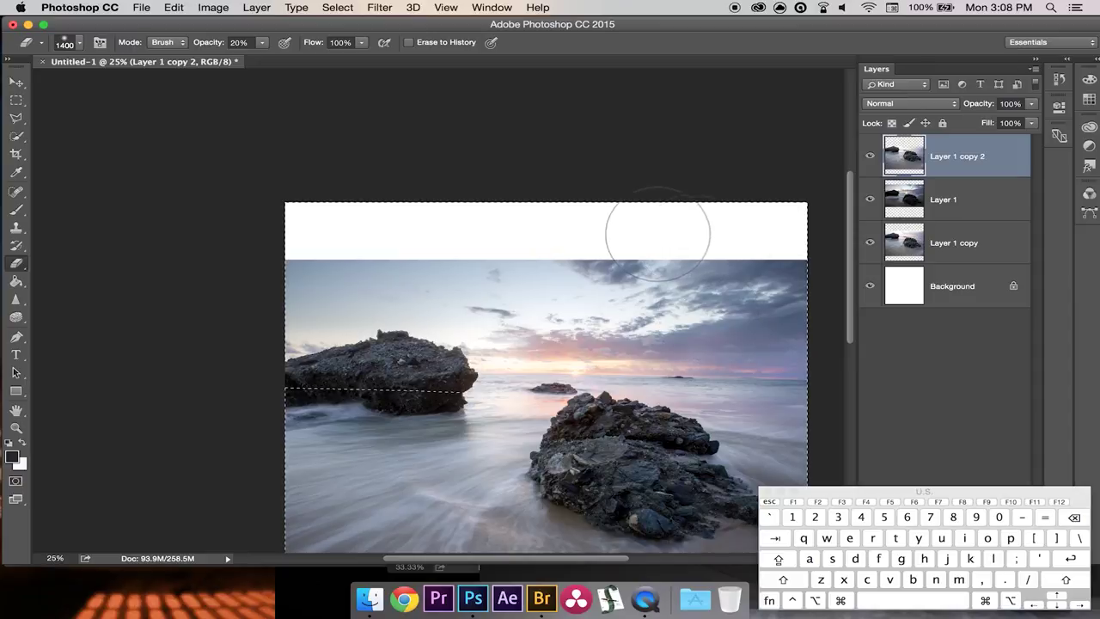
pyautogui.press('super+d')
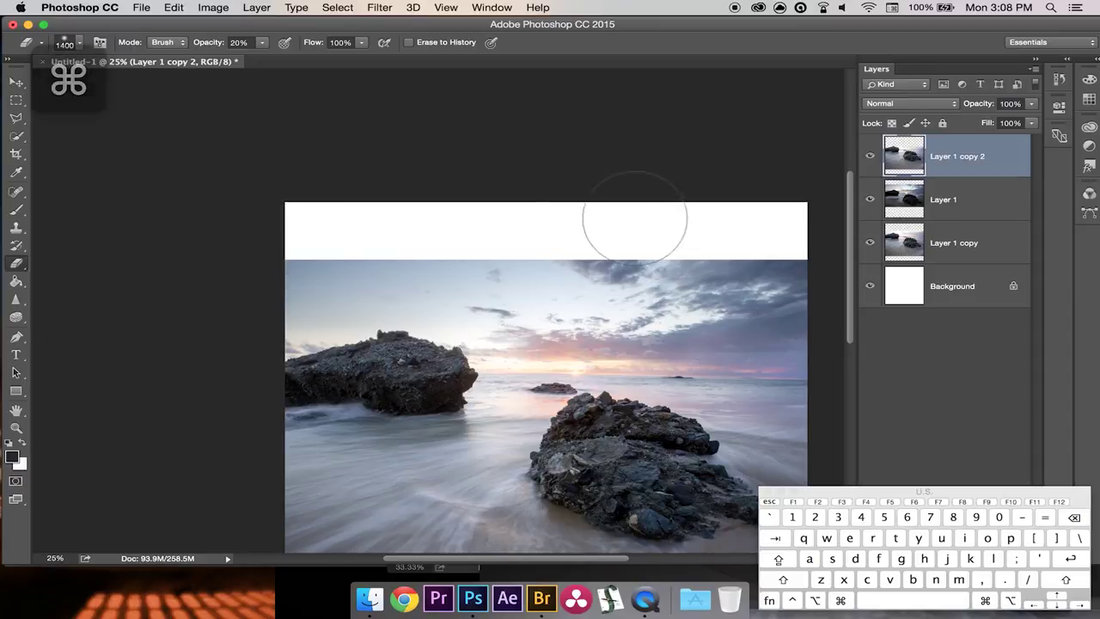
# - Zoom in near the left rock and pan around to inspect the blend
pyautogui.press('z')
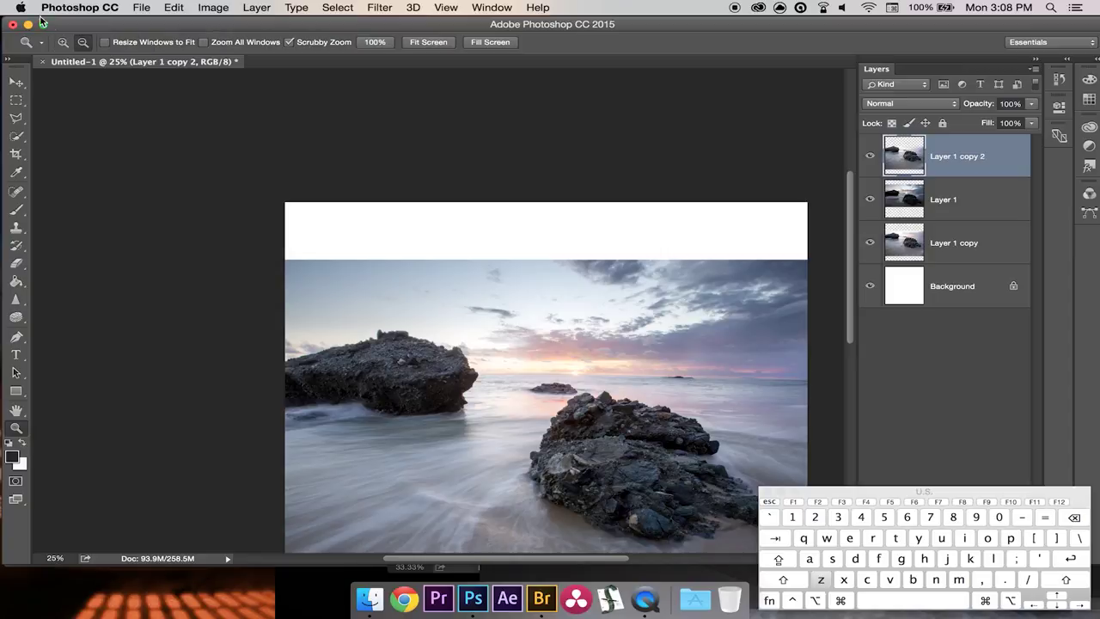
pyautogui.click(303, 330)
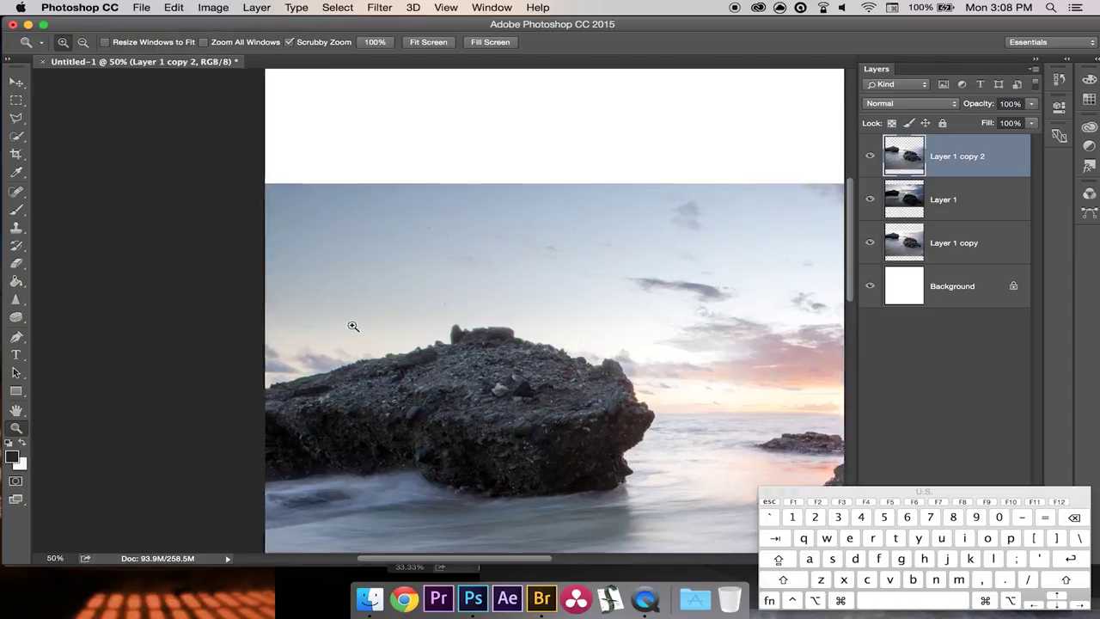
pyautogui.click(352, 326)
pyautogui.moveTo(520, 563); pyautogui.dragTo(687, 559)
pyautogui.scroll(-10, 401, 430)
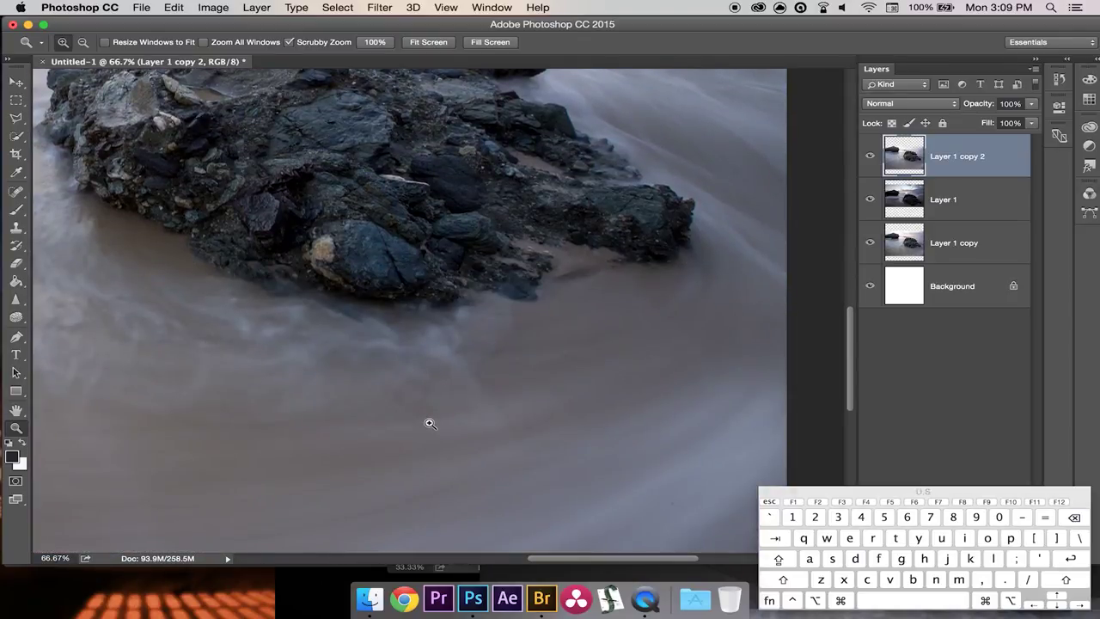
pyautogui.scroll(-4, 430, 423)
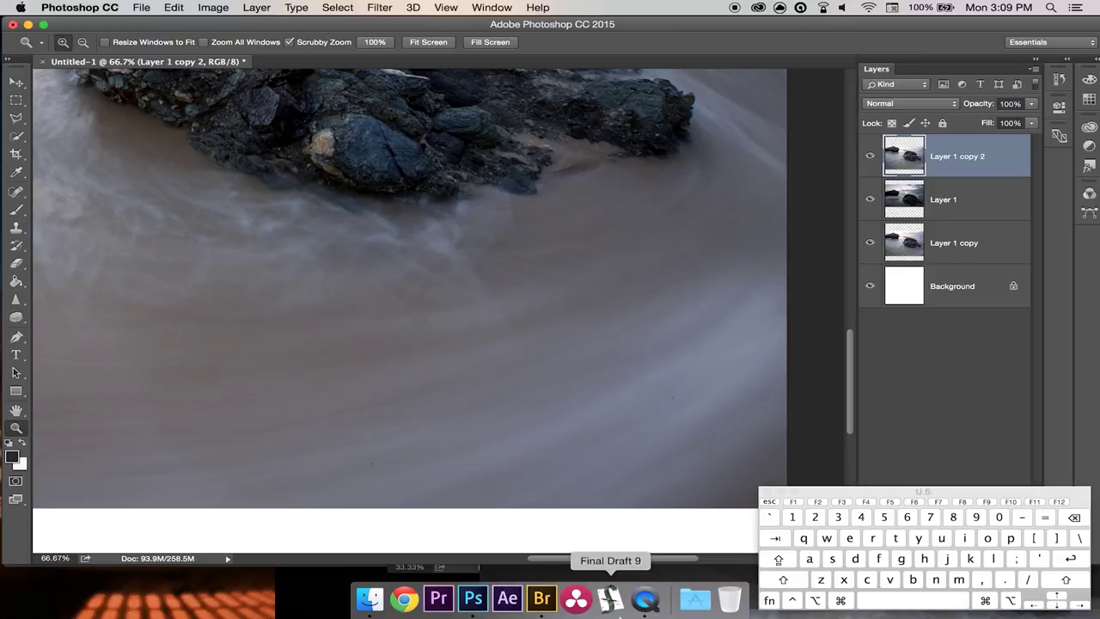
pyautogui.moveTo(668, 560); pyautogui.dragTo(502, 557)
# - Zoom back out to the full canvas and select all three photo layers together
pyautogui.click(82, 42)
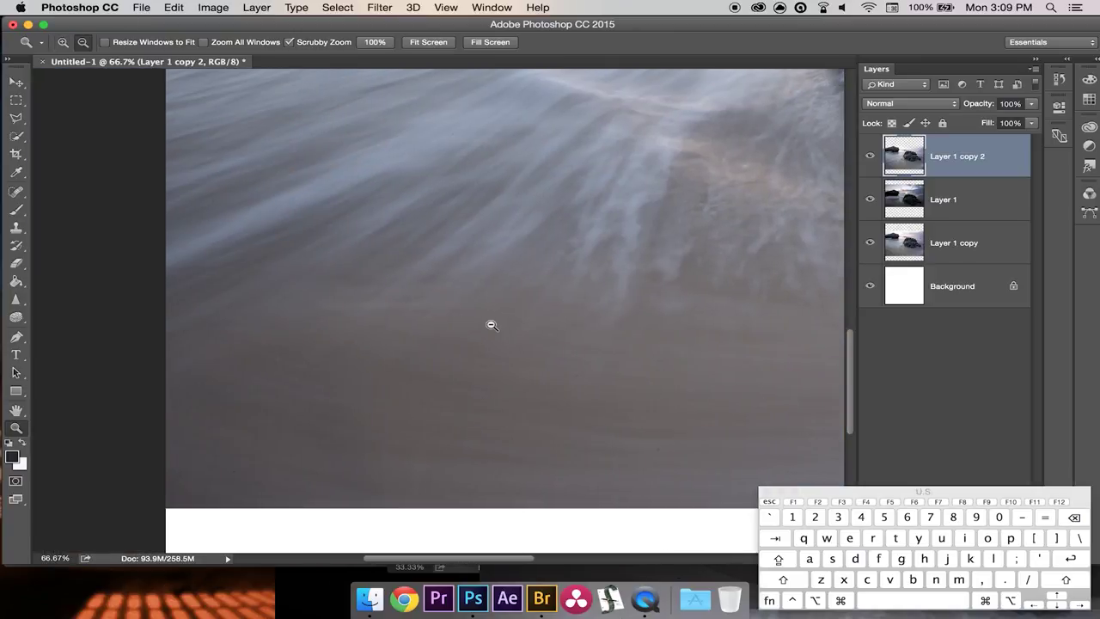
pyautogui.click(491, 323)
pyautogui.click(491, 323)
pyautogui.click(576, 239)
pyautogui.click(575, 239)
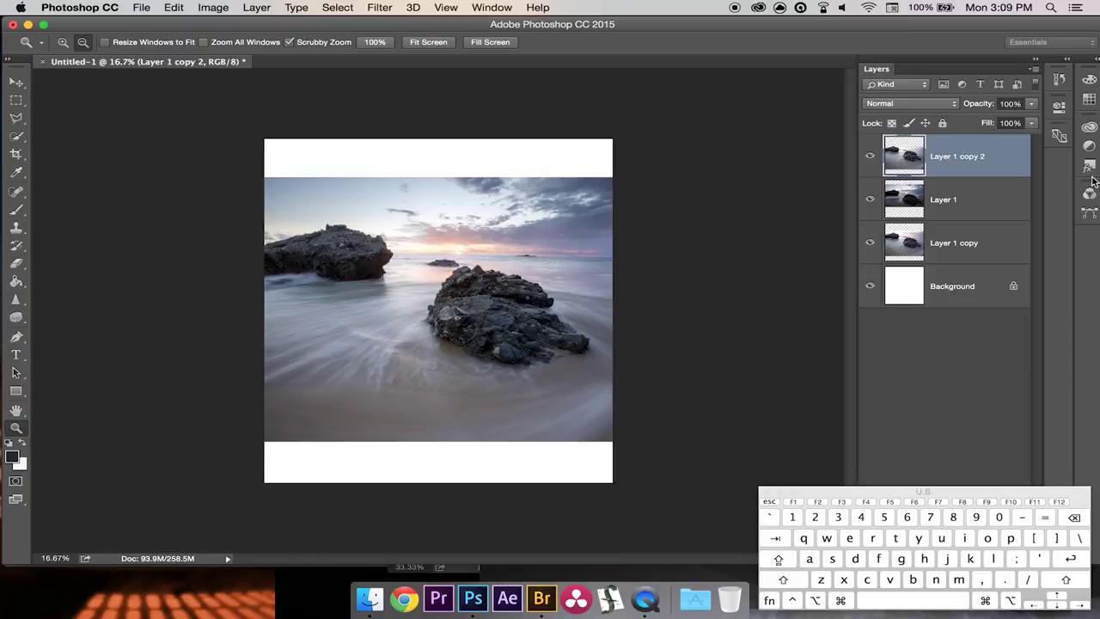
pyautogui.keyDown('shift'); pyautogui.click(987, 228); pyautogui.keyUp('shift')
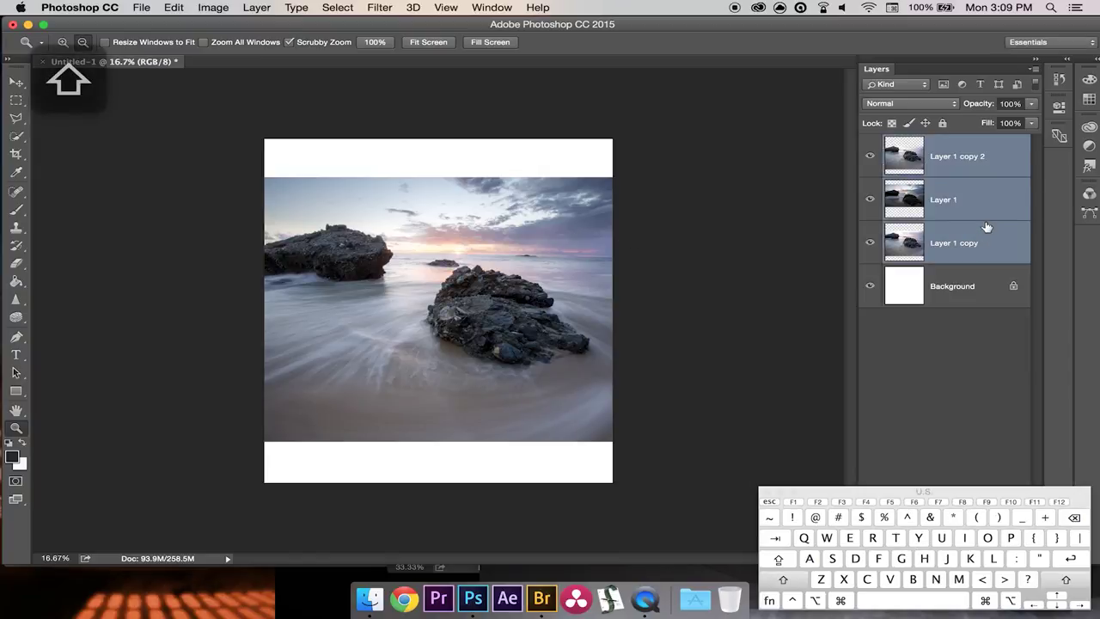
# - Merge the three selected photo layers into a single layer above the Background
pyautogui.rightClick(977, 234)
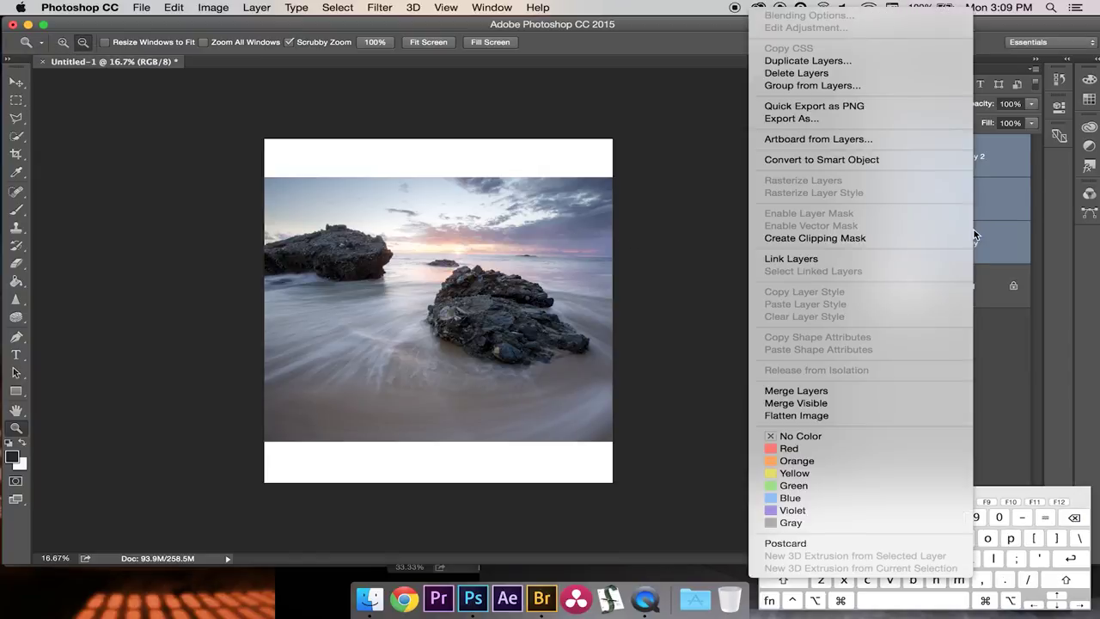
pyautogui.click(823, 392)
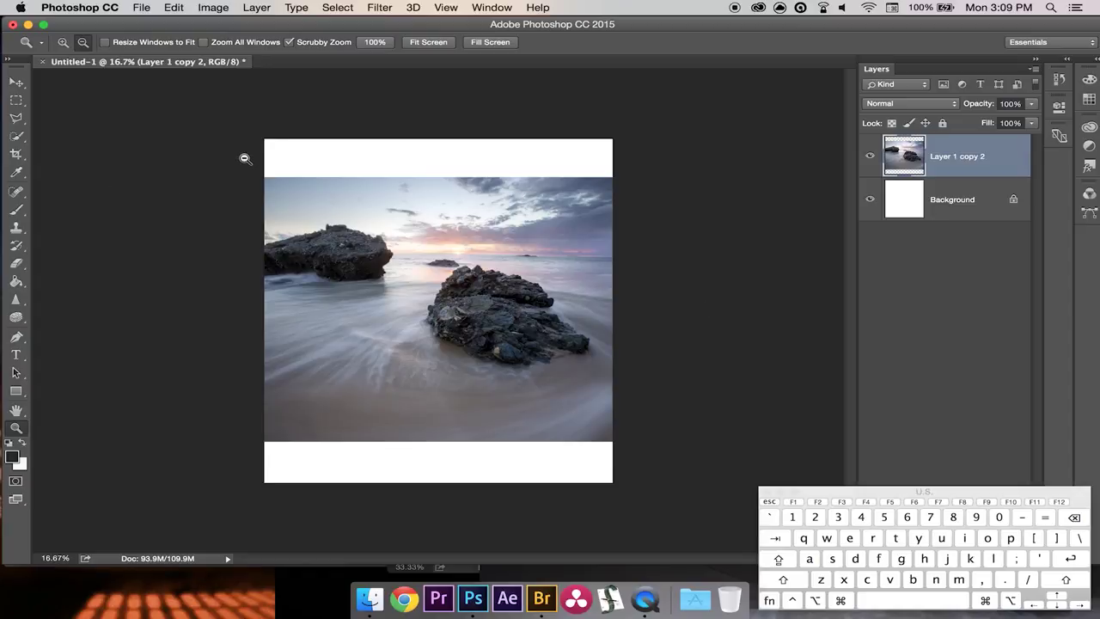
pyautogui.press('c')
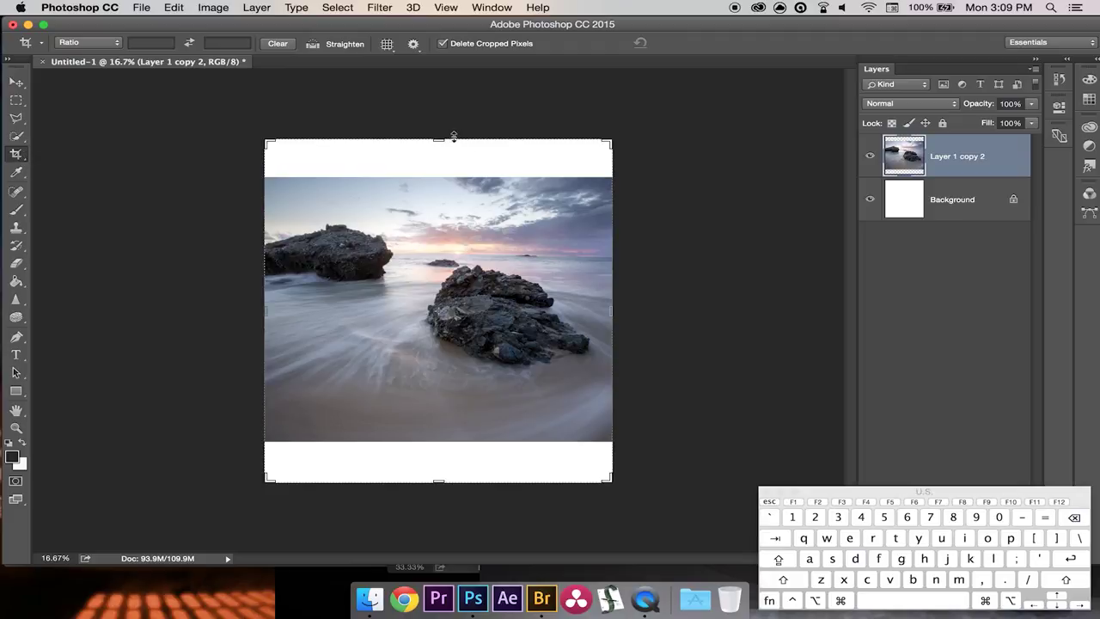
# - Crop off the white strips above and below the photo
pyautogui.moveTo(442, 138); pyautogui.dragTo(442, 161)
pyautogui.moveTo(443, 465); pyautogui.dragTo(449, 444)
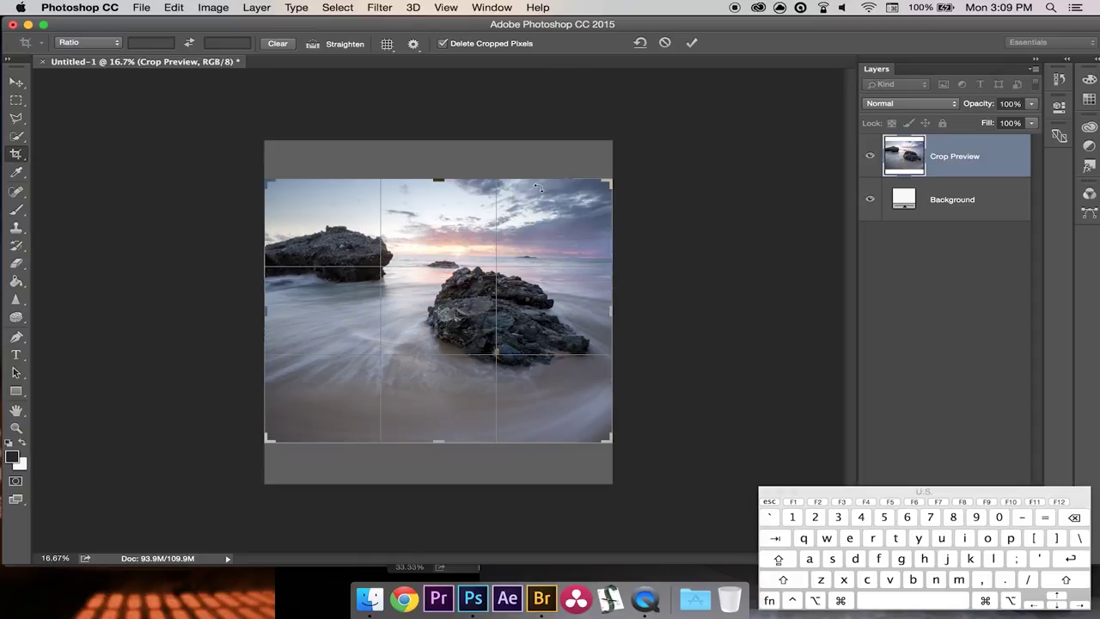
pyautogui.click(692, 42)
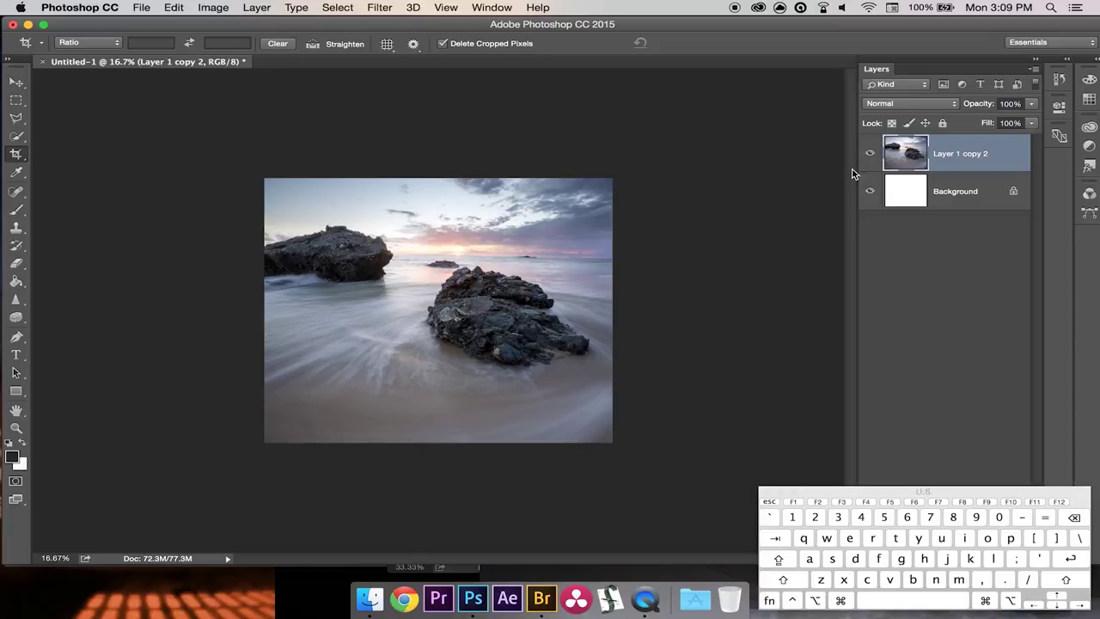
# - Flatten the image to one layer and open the Lens Correction filter
pyautogui.rightClick(951, 197)
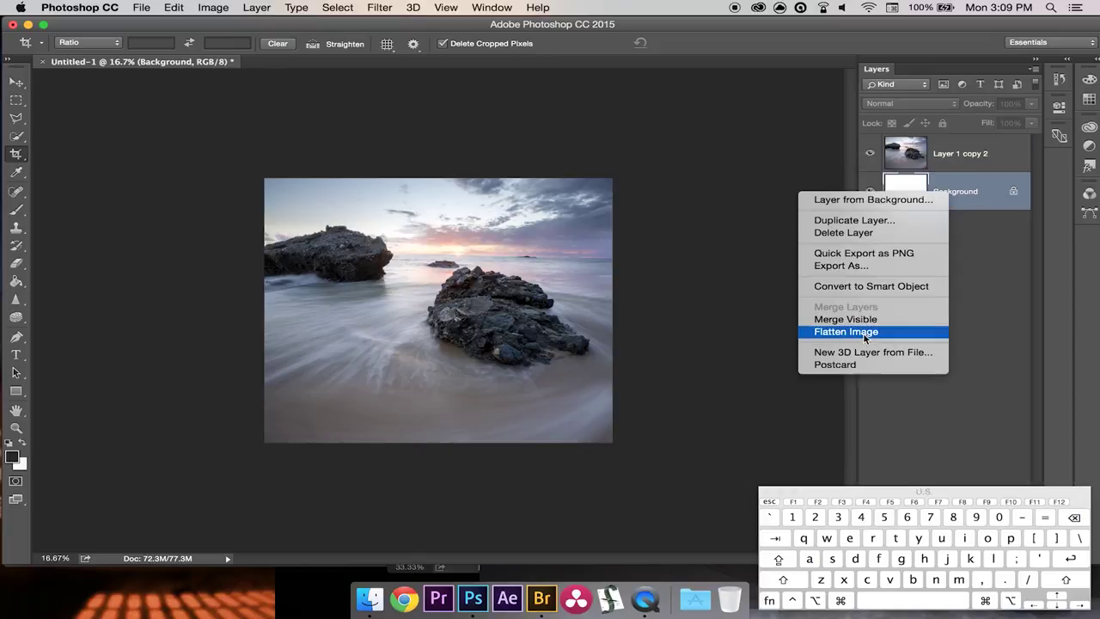
pyautogui.click(863, 332)
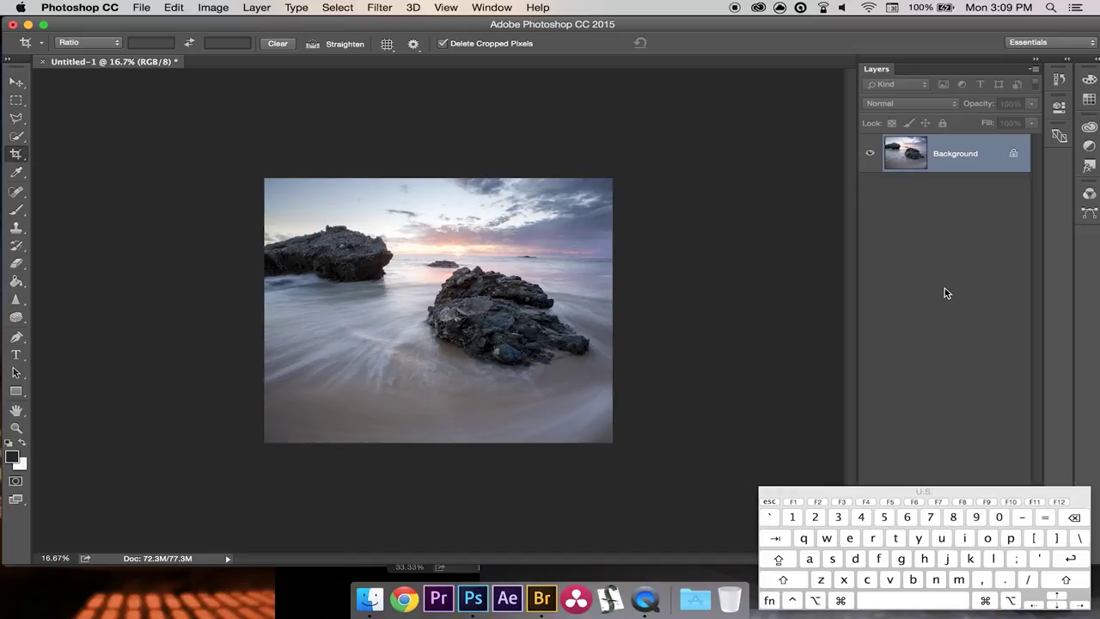
pyautogui.press('super+shift+r')
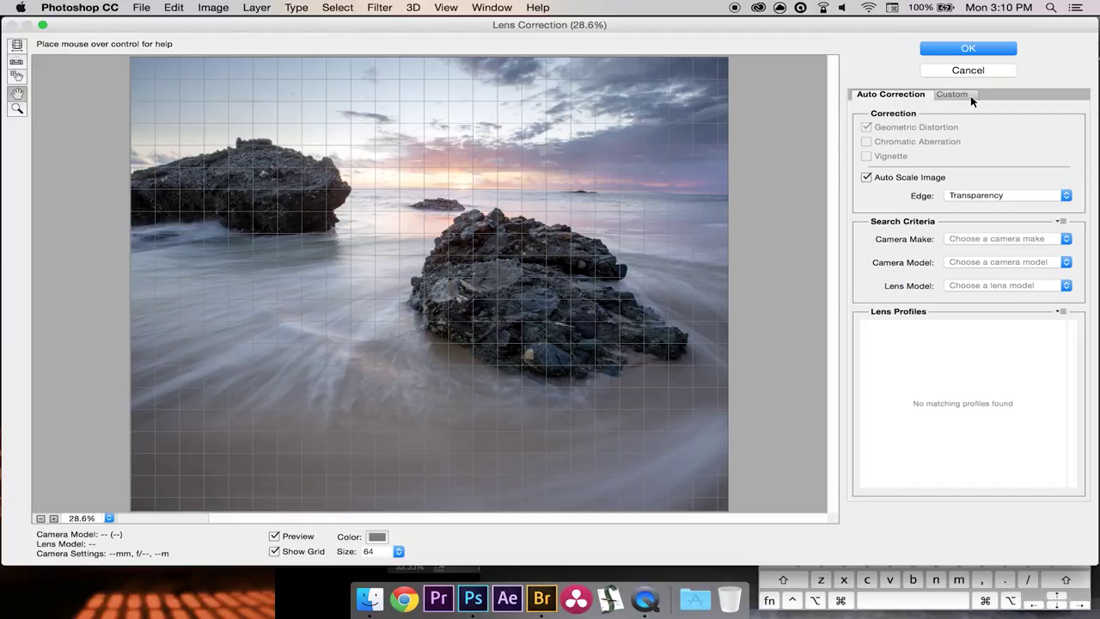
# - In the Custom tab, rotate the image to a -1.18° angle, checking the horizon against the grid
pyautogui.click(945, 95)
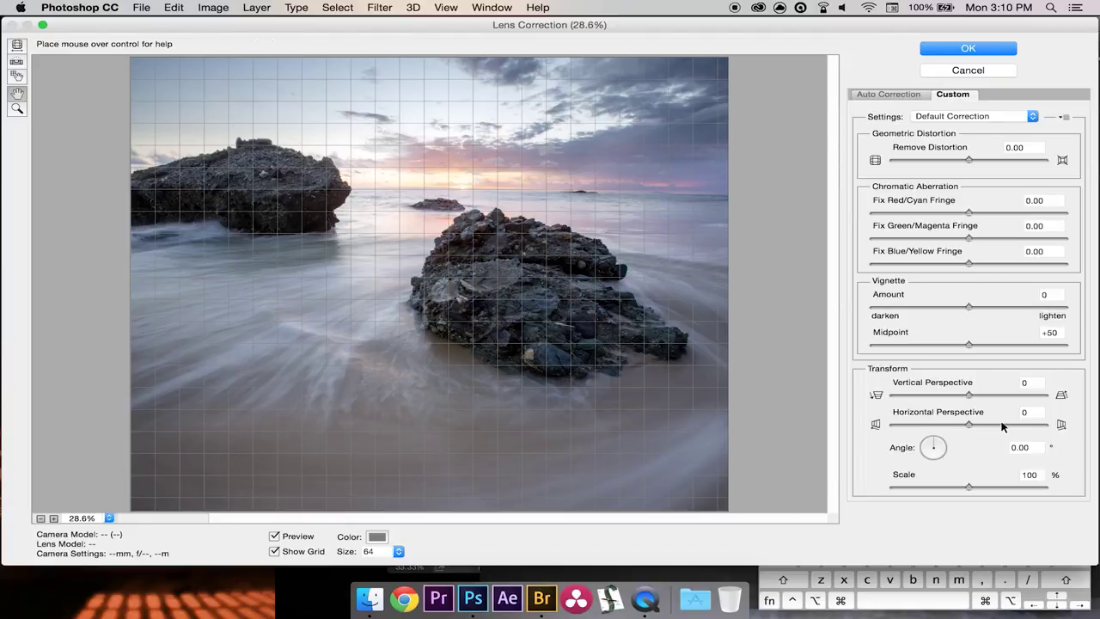
pyautogui.moveTo(984, 449); pyautogui.dragTo(925, 447)
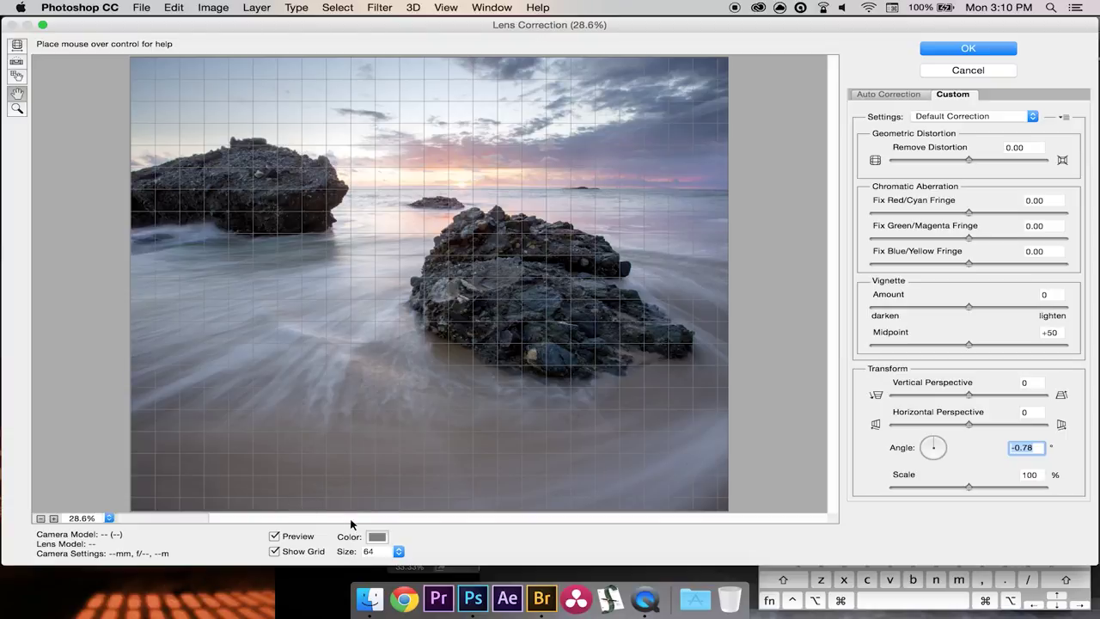
pyautogui.click(274, 551)
pyautogui.click(275, 552)
pyautogui.moveTo(972, 450); pyautogui.dragTo(948, 452)
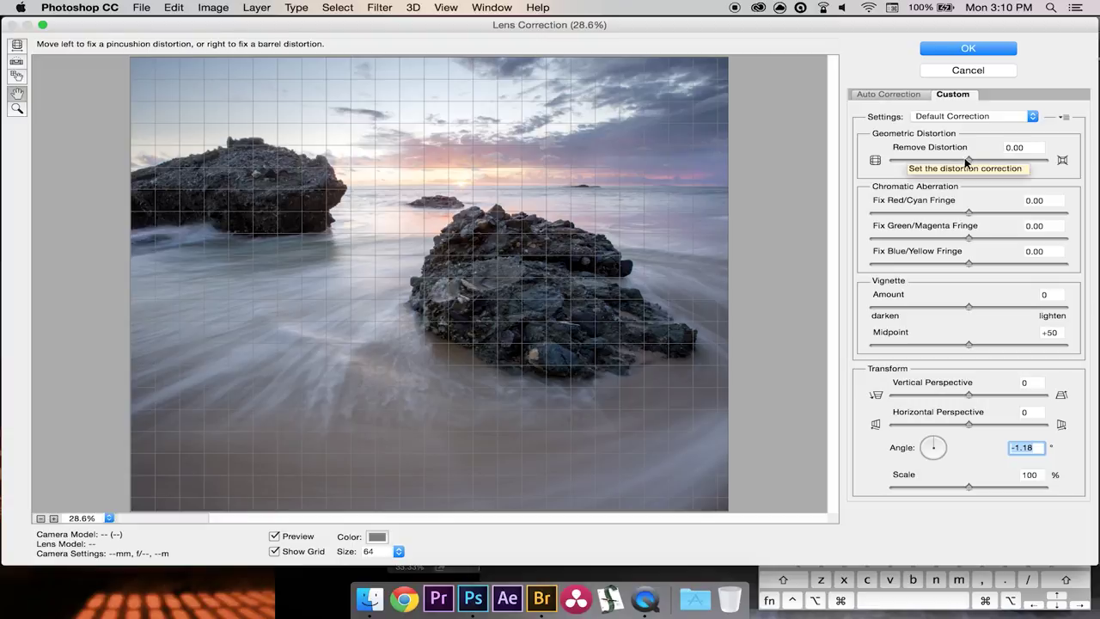
# - Try stronger Remove Distortion values, return it to 0.00, and apply the lens correction
pyautogui.moveTo(970, 160); pyautogui.dragTo(1018, 155)
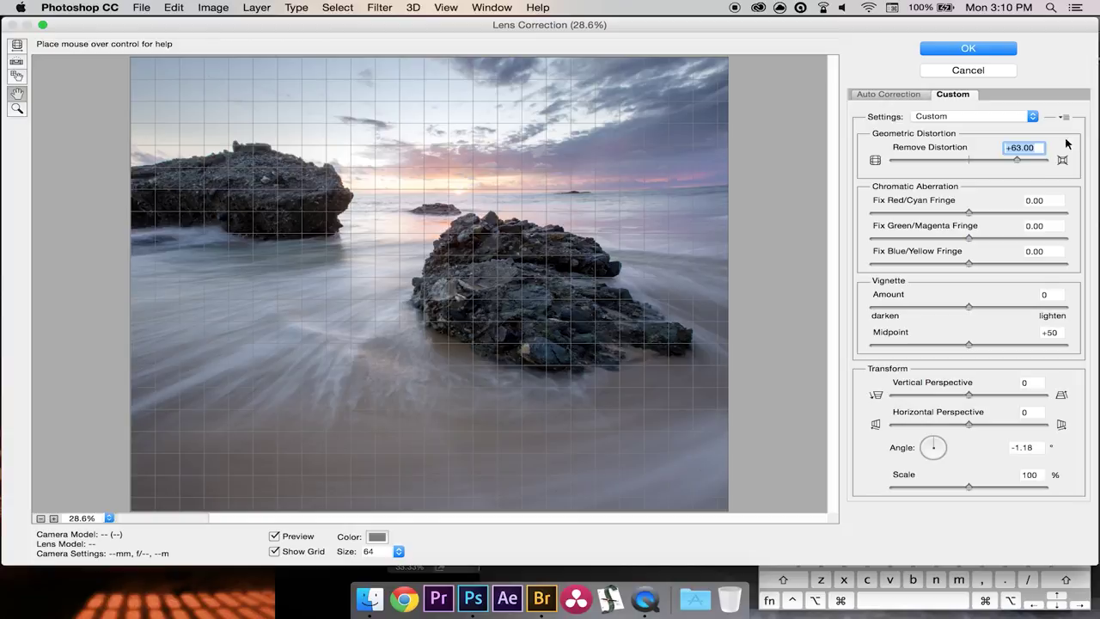
pyautogui.moveTo(1018, 162); pyautogui.dragTo(970, 167)
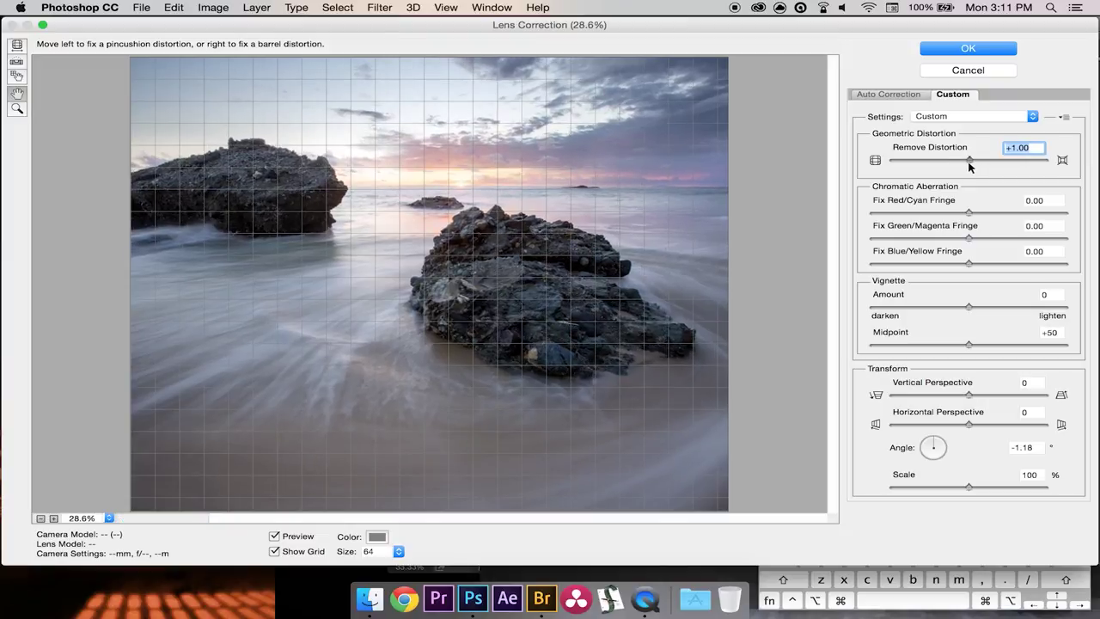
pyautogui.moveTo(969, 167); pyautogui.dragTo(969, 170)
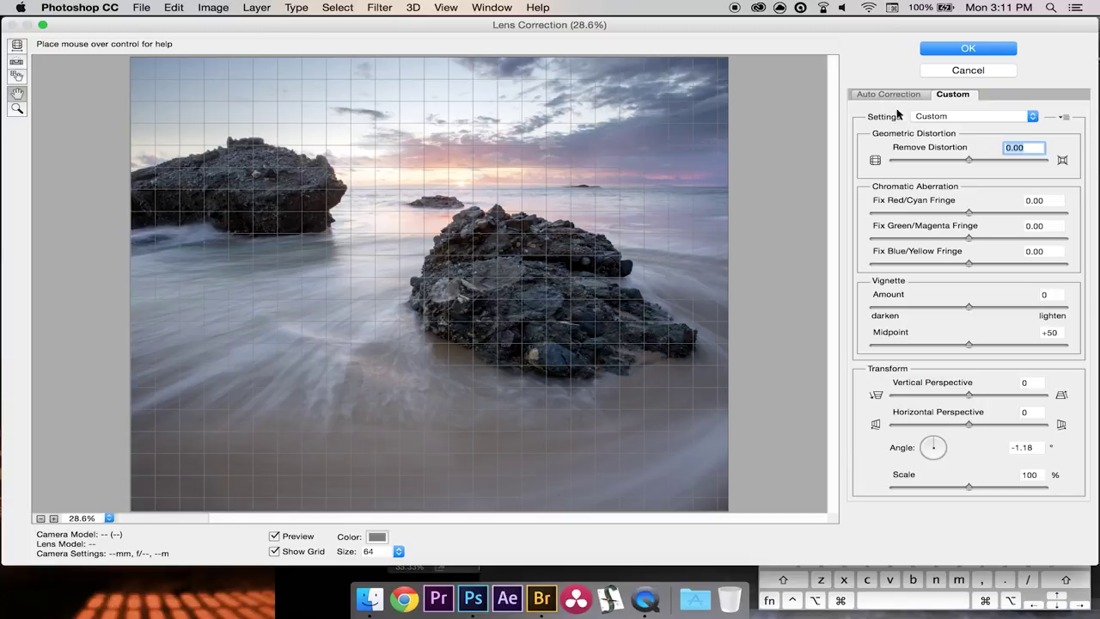
pyautogui.click(968, 49)
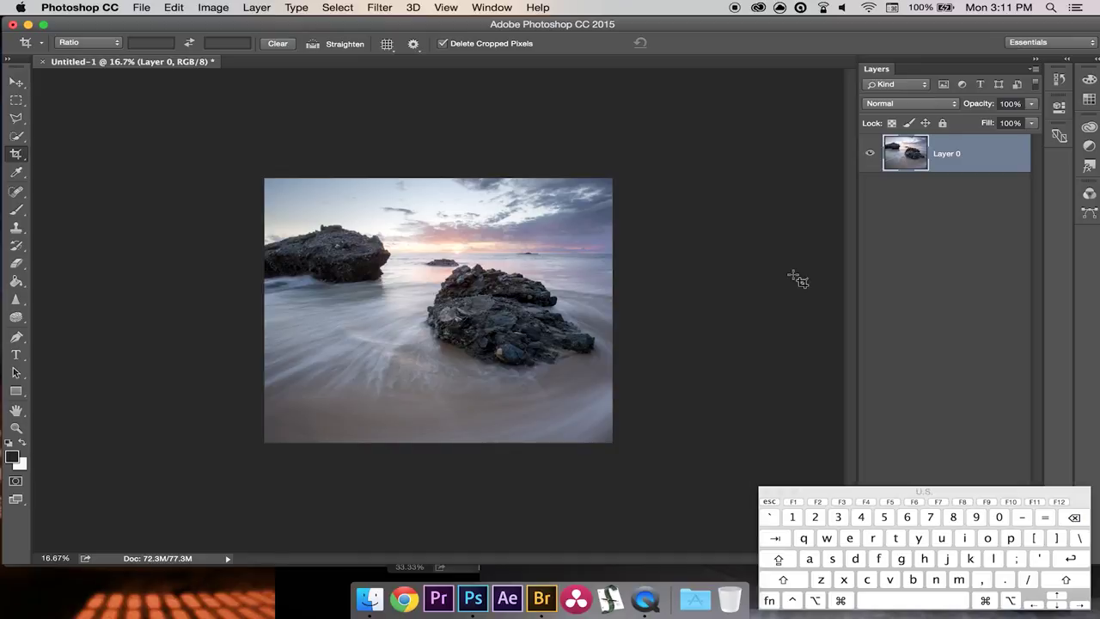
# - Zoom in to 66.7% on the left rock's top, then switch to the Spot Healing Brush
pyautogui.press('z')
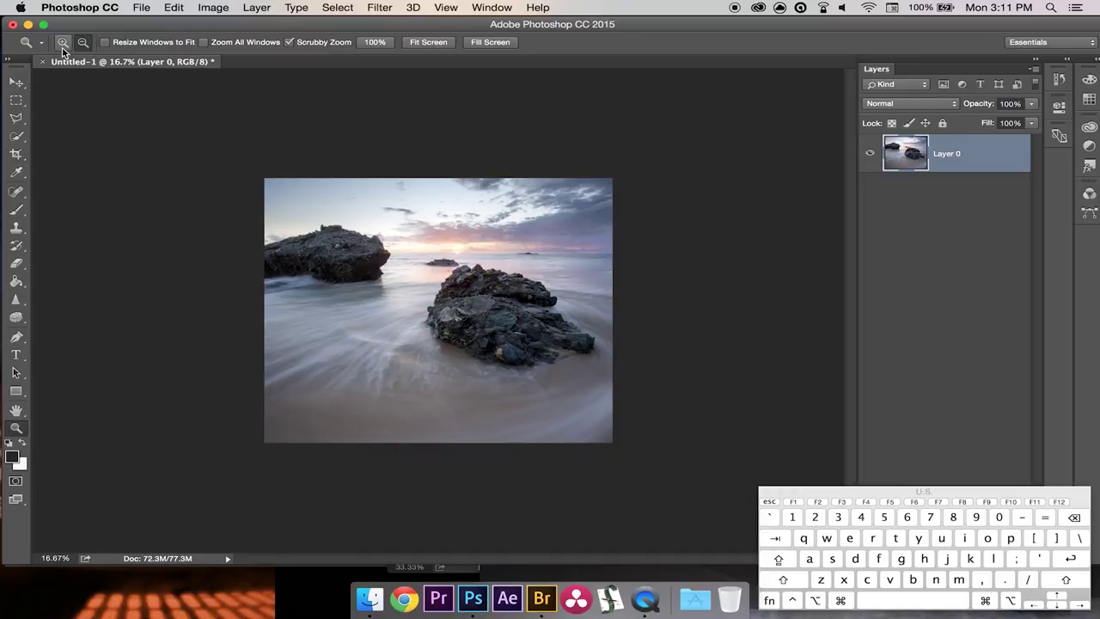
pyautogui.click(258, 206)
pyautogui.click(167, 138)
pyautogui.click(171, 174)
pyautogui.click(207, 144)
pyautogui.scroll(1, 383, 229)
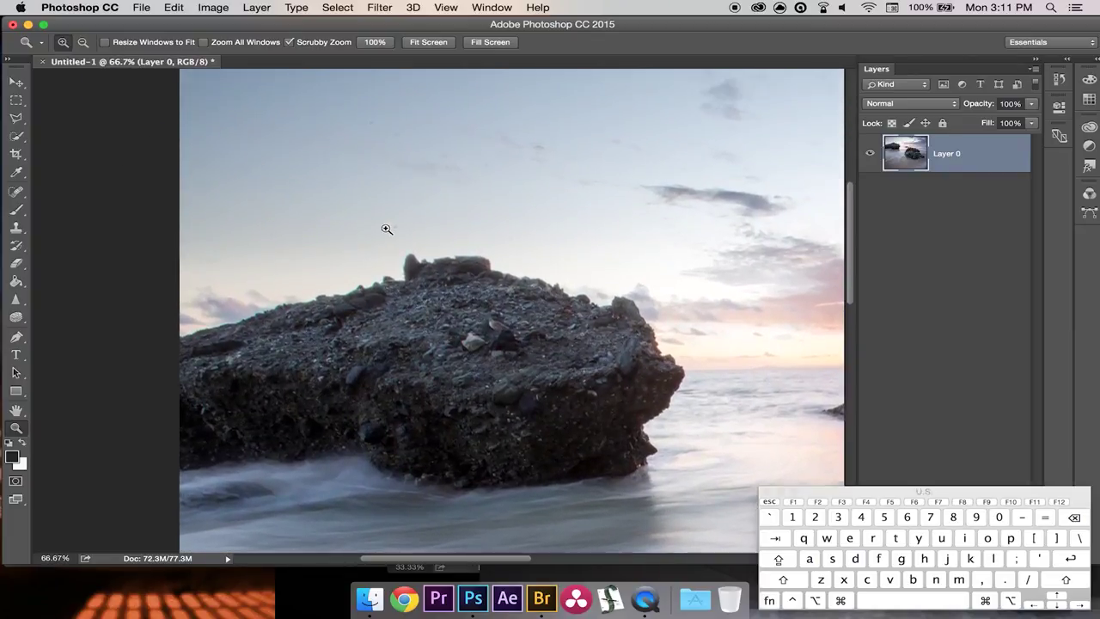
pyautogui.scroll(1, 387, 228)
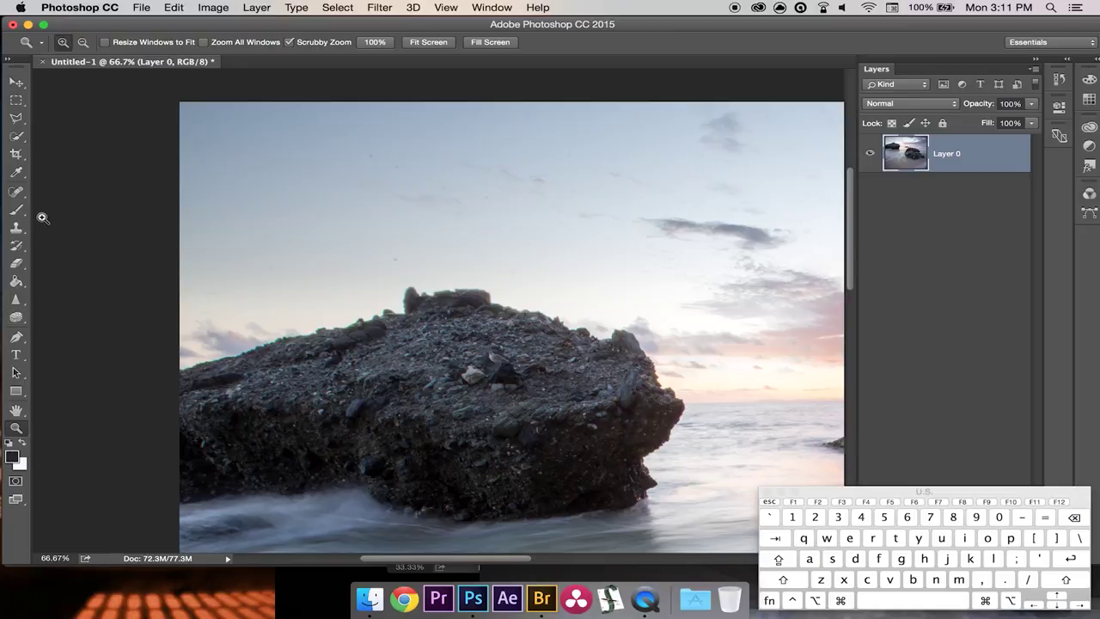
pyautogui.press('j')
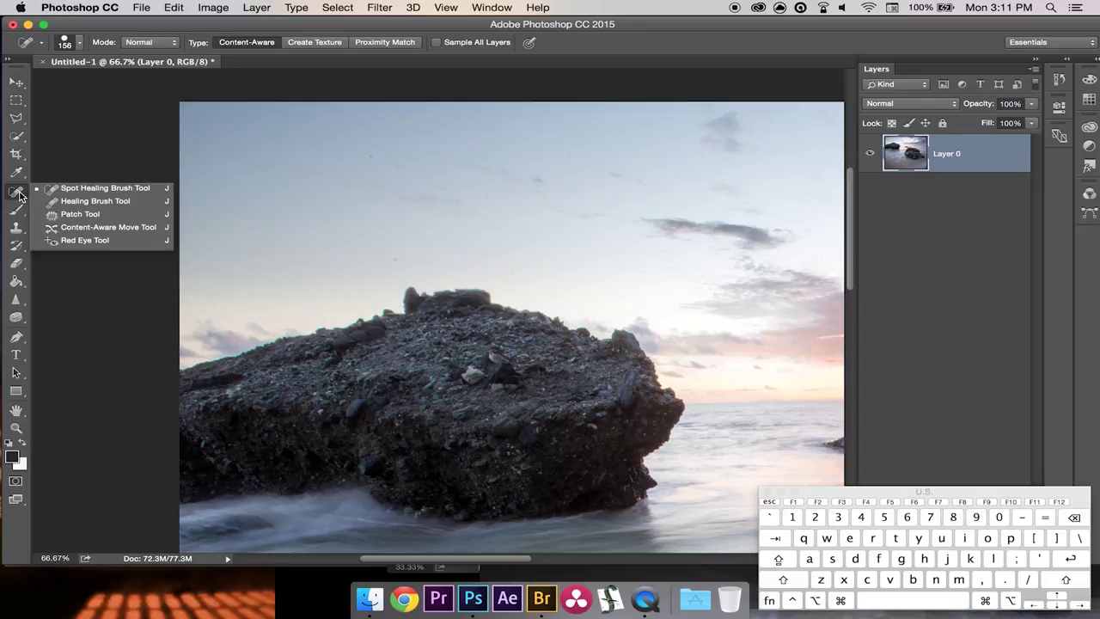
# - Set the Spot Healing Brush size to 78 px
pyautogui.click(21, 195)
pyautogui.rightClick(412, 259)
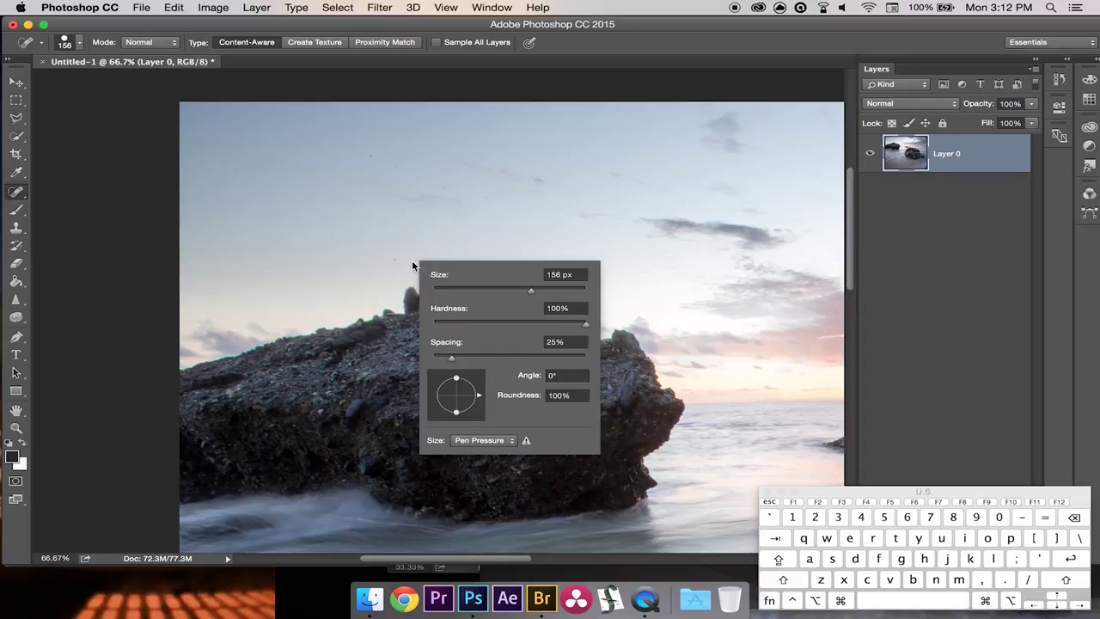
pyautogui.click(495, 291)
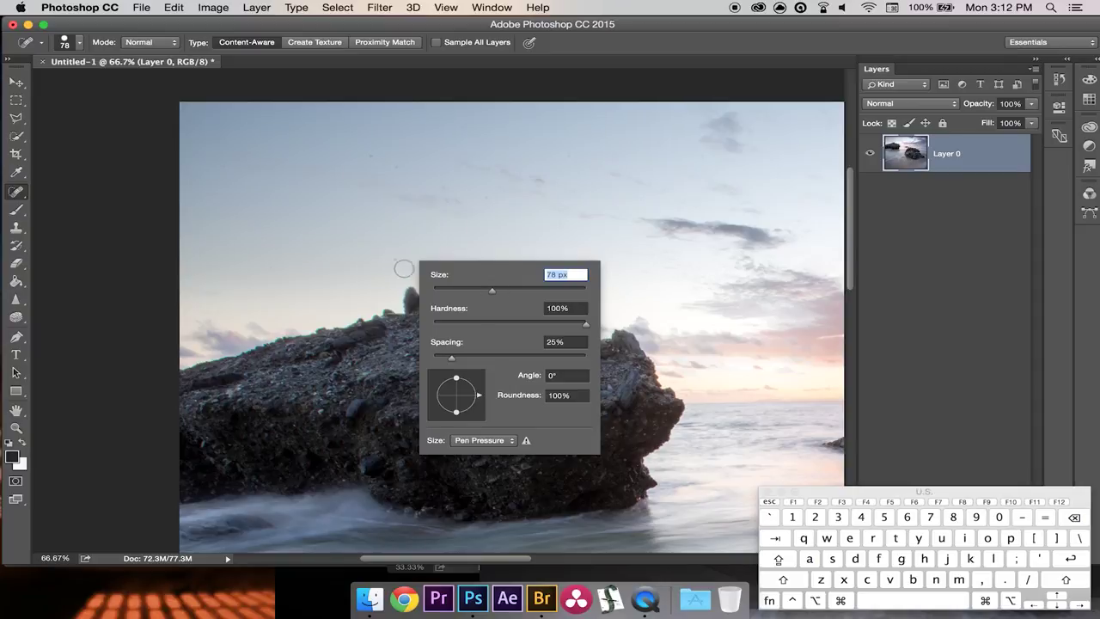
pyautogui.press('Return')
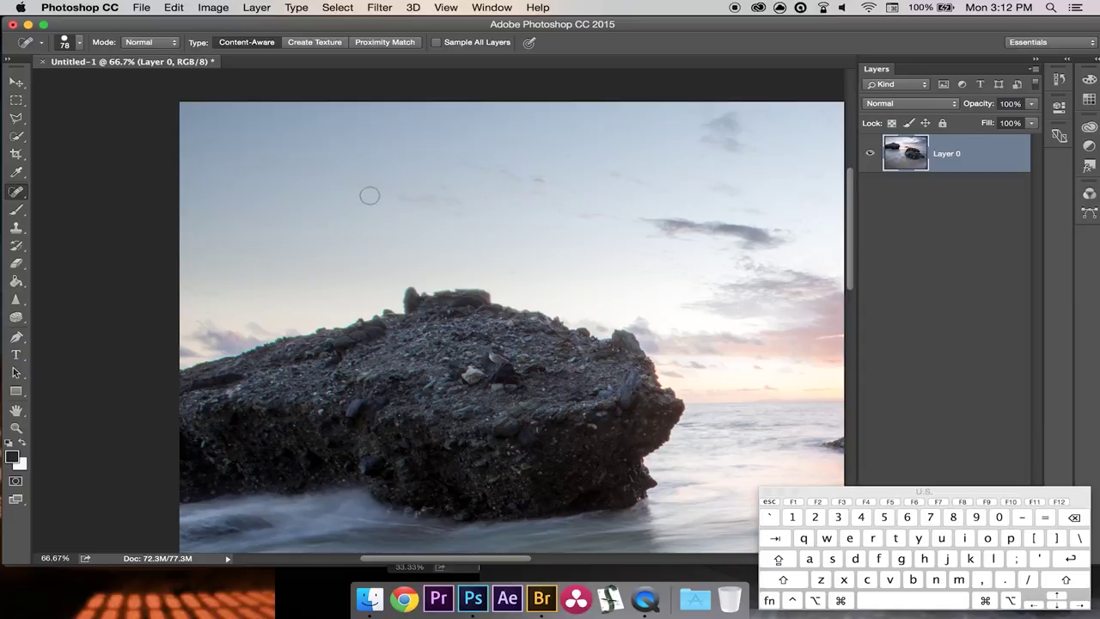
# - Heal the dust spots in the sky above the left rock
pyautogui.moveTo(396, 201)
pyautogui.mouseDown()
pyautogui.moveTo(456, 205)
pyautogui.moveTo(436, 187)
pyautogui.moveTo(447, 191)
pyautogui.mouseUp()
pyautogui.moveTo(469, 163)
pyautogui.mouseDown()
pyautogui.moveTo(530, 182)
pyautogui.moveTo(522, 188)
pyautogui.moveTo(554, 185)
pyautogui.moveTo(610, 216)
pyautogui.mouseUp()
pyautogui.moveTo(588, 160); pyautogui.dragTo(655, 184)
pyautogui.click(423, 197)
# - Heal the remaining sky spots among the clouds and near the top-right corner
pyautogui.scroll(-3, 253, 259)
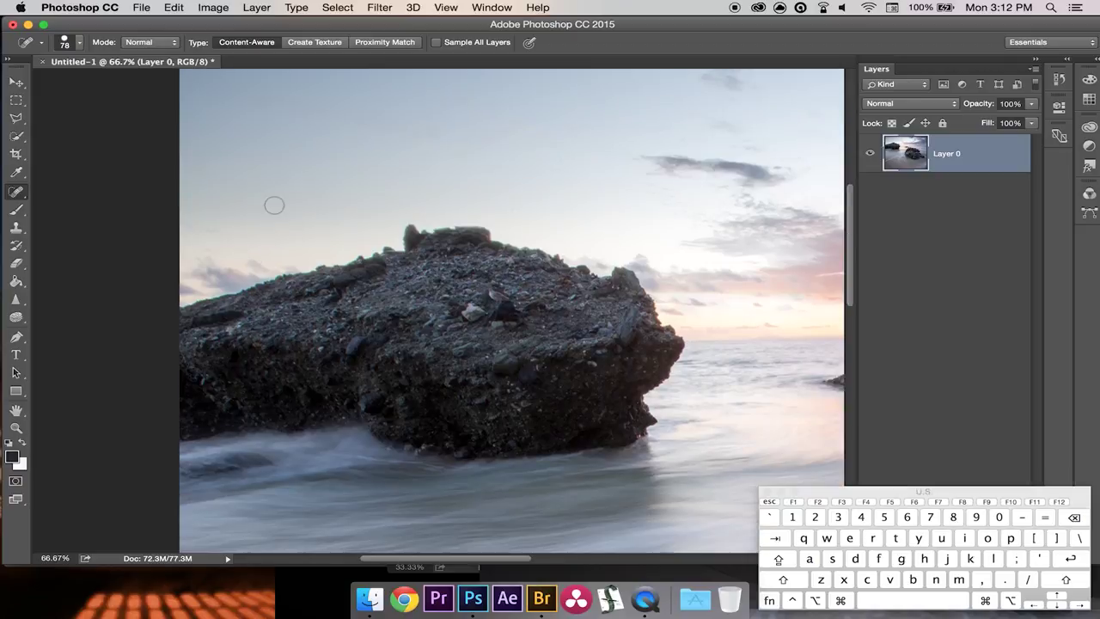
pyautogui.scroll(-8, 335, 166)
pyautogui.scroll(-12, 352, 284)
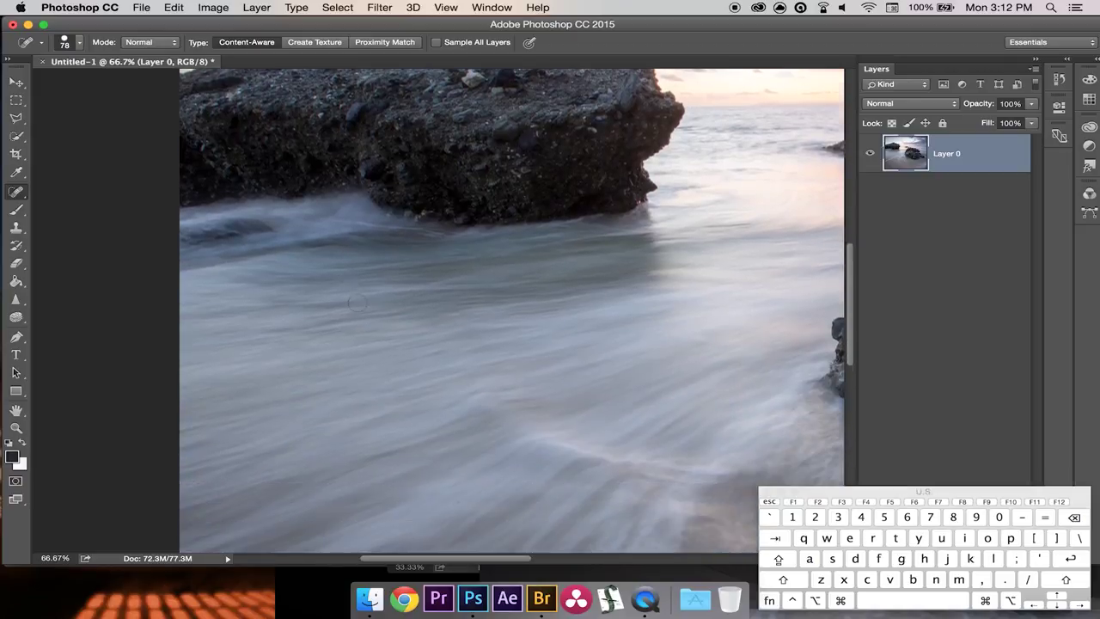
pyautogui.scroll(-4, 456, 417)
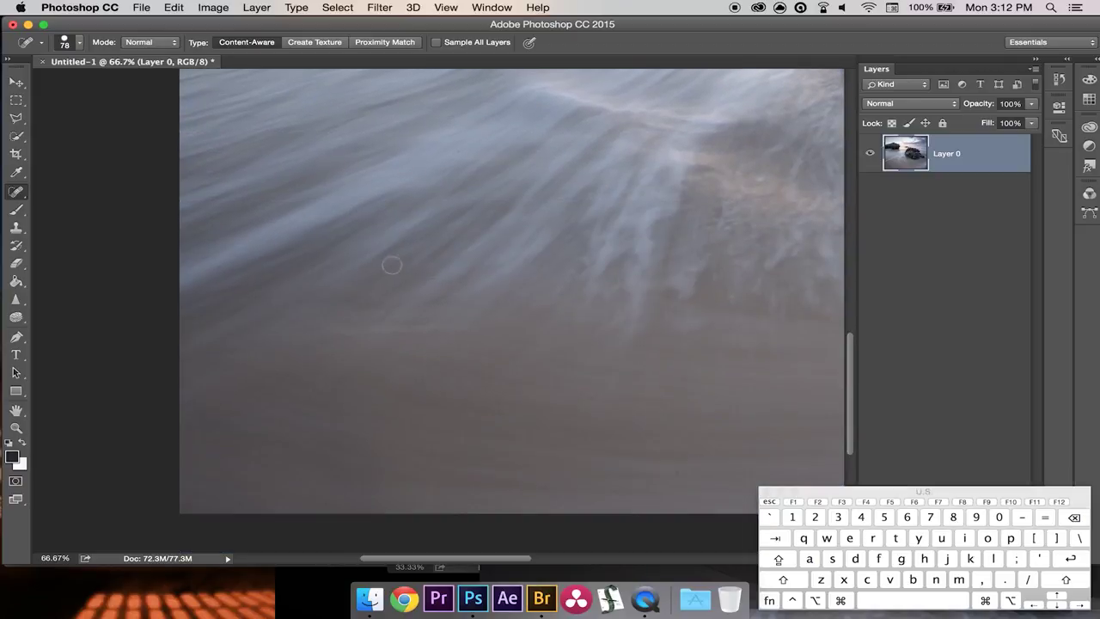
pyautogui.hscroll(5, 512, 563)
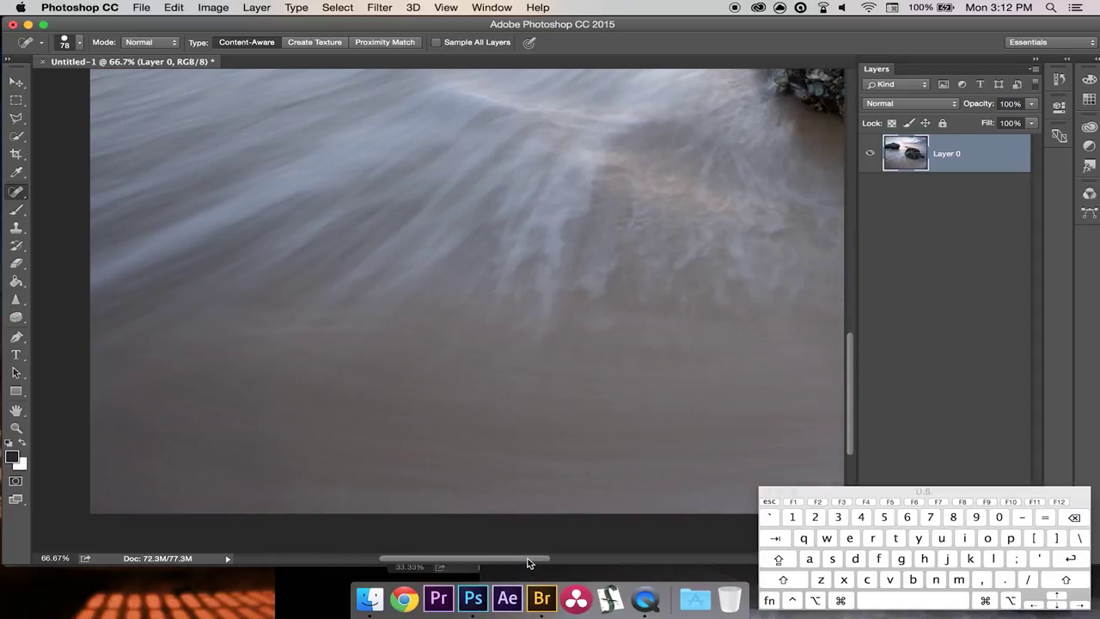
pyautogui.scroll(1, 606, 387)
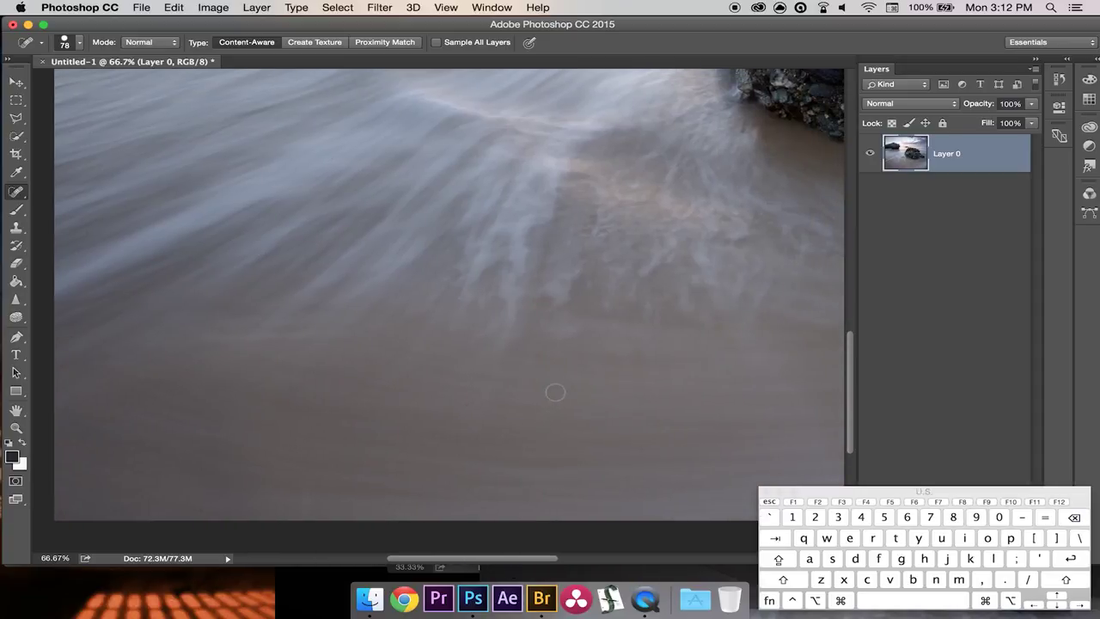
pyautogui.scroll(10, 535, 241)
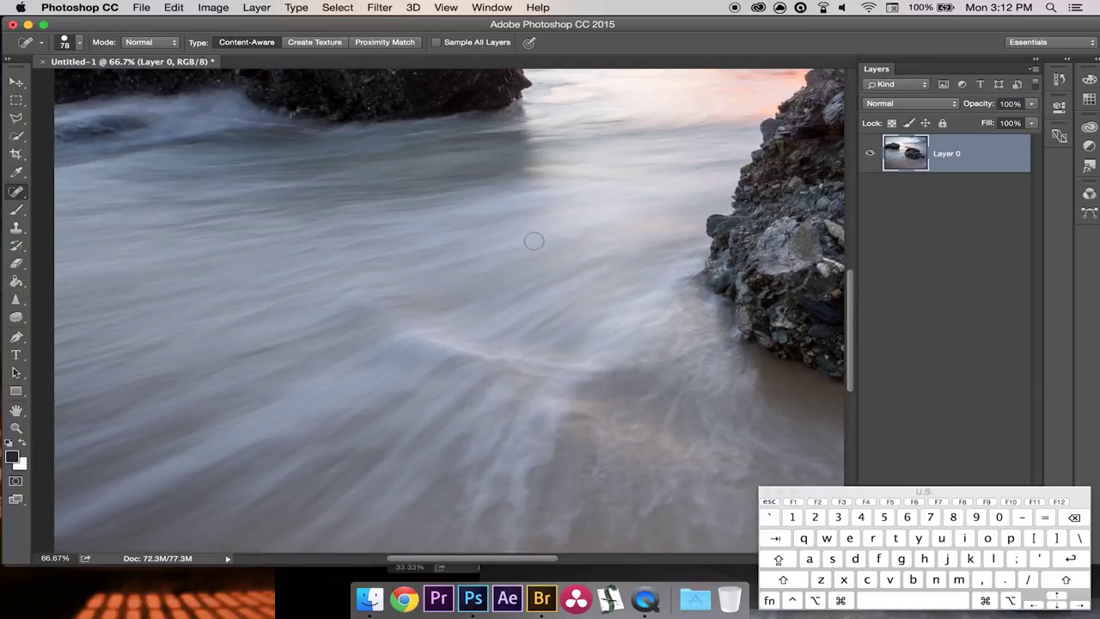
pyautogui.scroll(5, 545, 264)
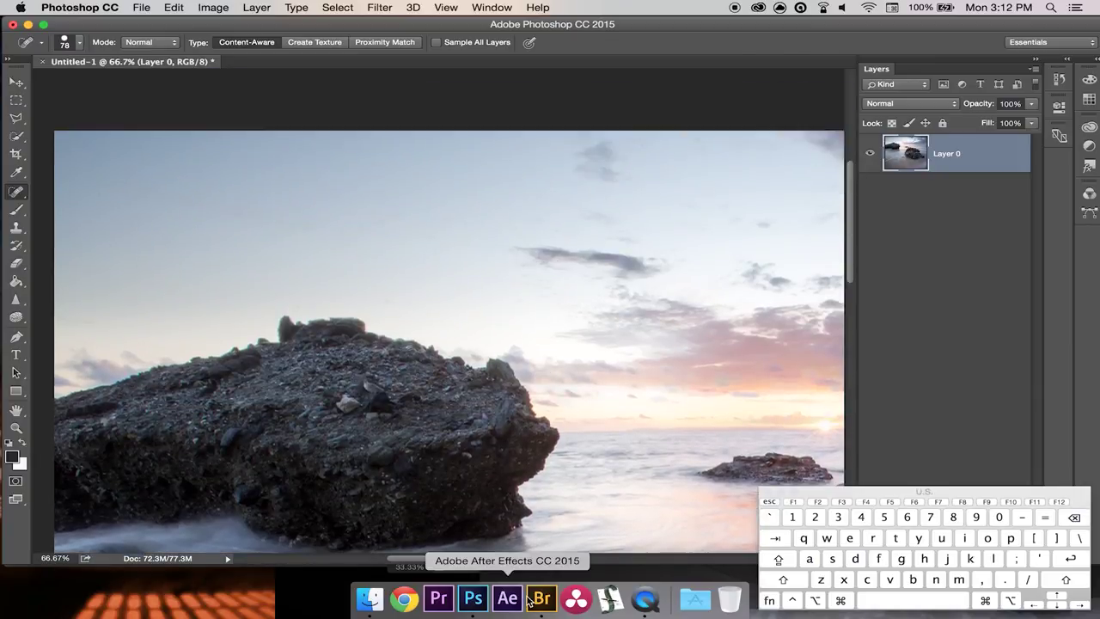
pyautogui.moveTo(533, 559); pyautogui.dragTo(672, 557)
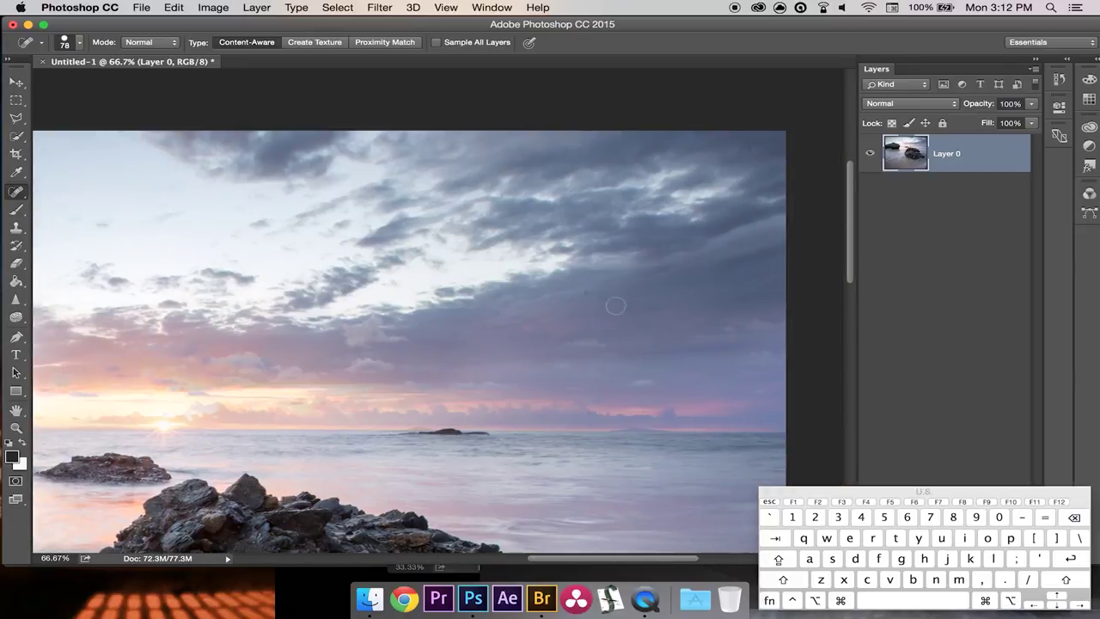
pyautogui.click(588, 317)
pyautogui.click(752, 144)
# - Heal the spots on the wet sand near the rock
pyautogui.scroll(-2, 315, 361)
pyautogui.scroll(-10, 318, 365)
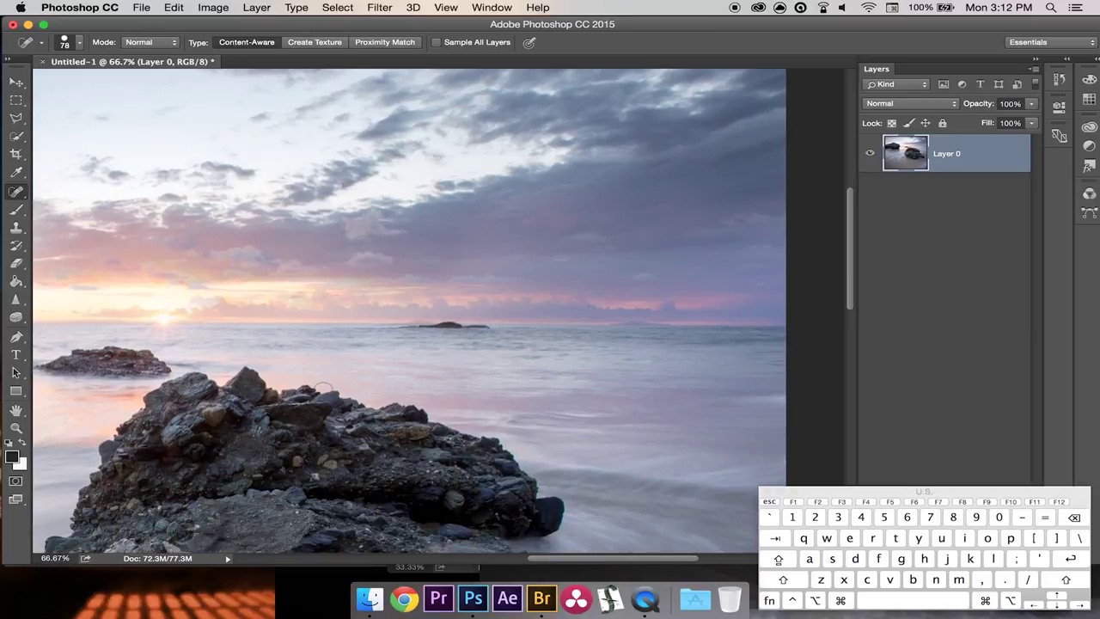
pyautogui.scroll(-8, 324, 389)
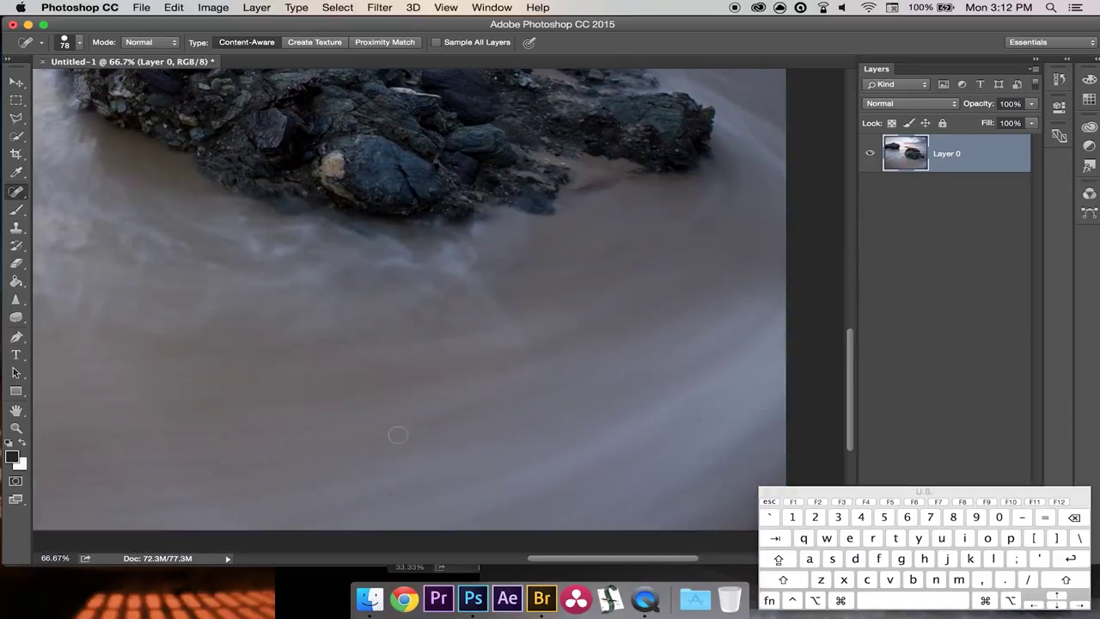
pyautogui.click(700, 418)
pyautogui.click(658, 435)
pyautogui.click(698, 507)
pyautogui.click(657, 430)
# - Zoom out to 25% so the whole beach photo is visible
pyautogui.scroll(5, 610, 180)
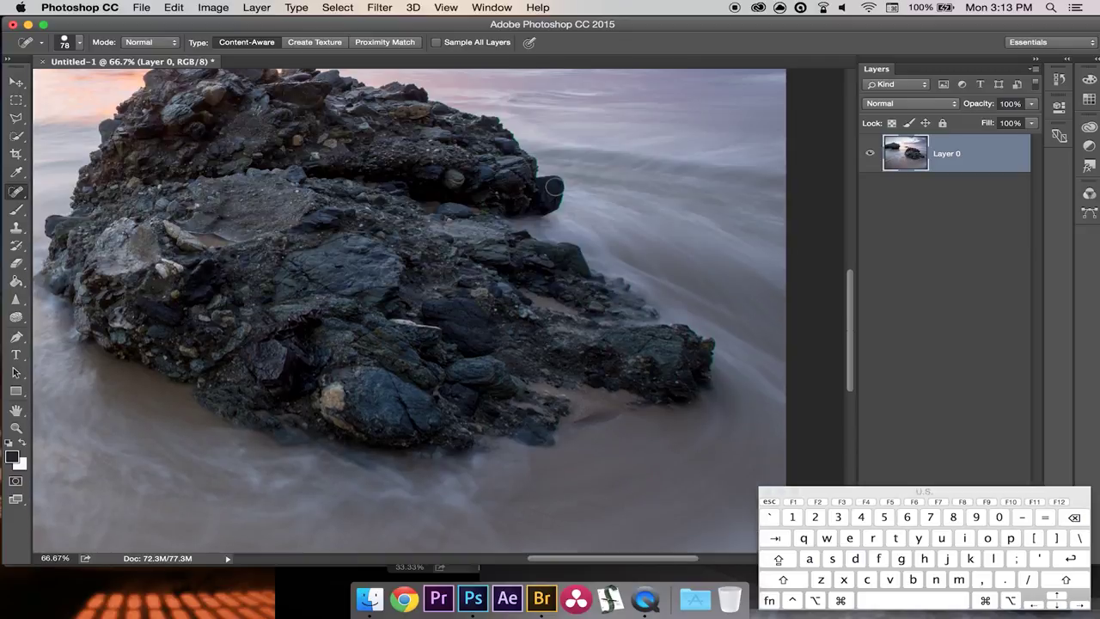
pyautogui.press('z')
pyautogui.click(82, 43)
pyautogui.click(275, 171)
pyautogui.click(274, 172)
pyautogui.click(275, 172)
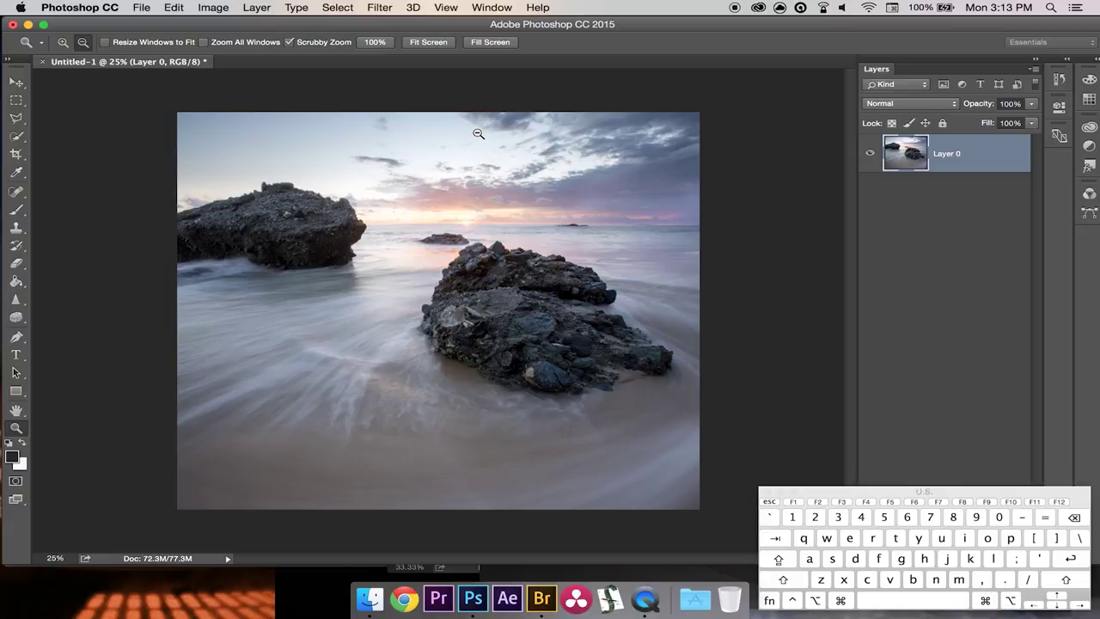
# - Select the Sponge Tool, set to Saturate mode, 2% flow, with Vibrance on
pyautogui.click(17, 318)
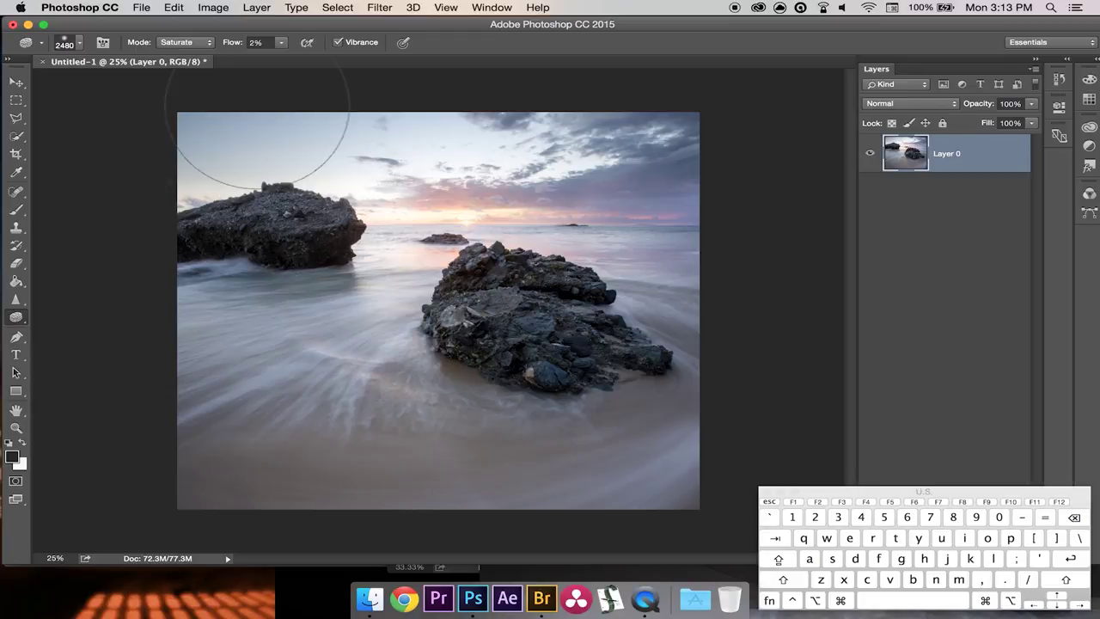
# - Check the Sponge's 2% Flow setting, then open the Dodge/Burn/Sponge tool flyout
pyautogui.click(281, 44)
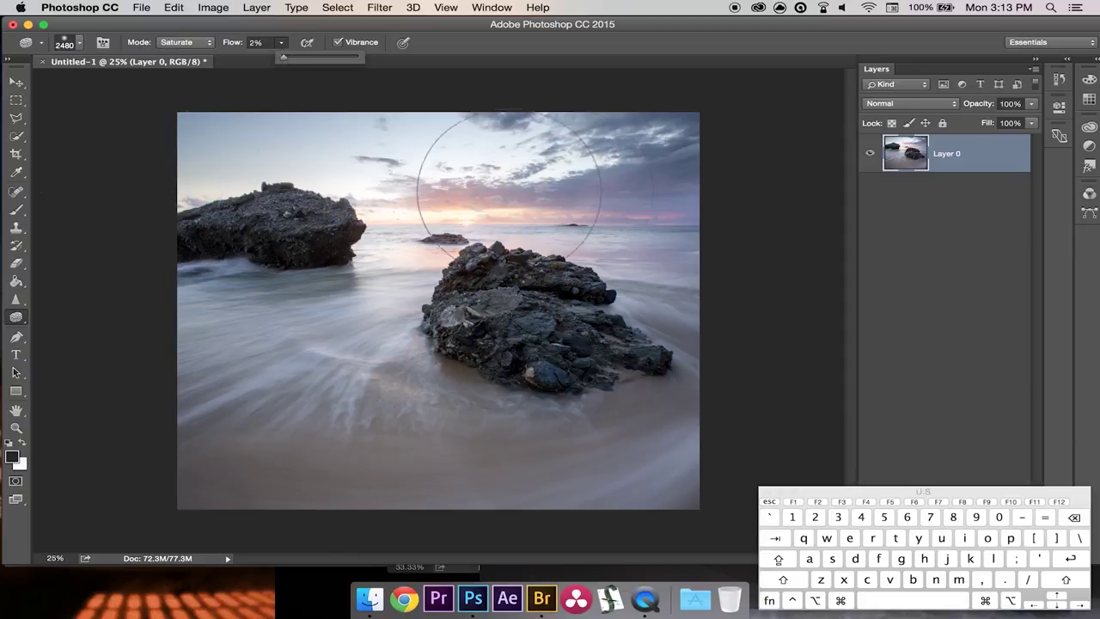
pyautogui.click(670, 159)
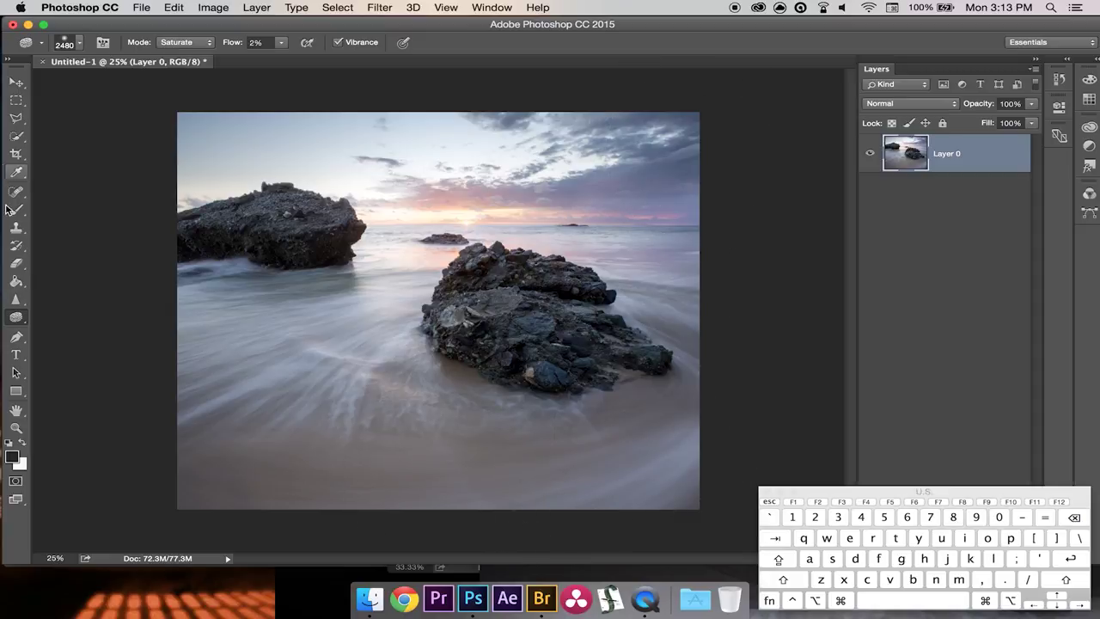
pyautogui.moveTo(15, 321); pyautogui.dragTo(15, 321)
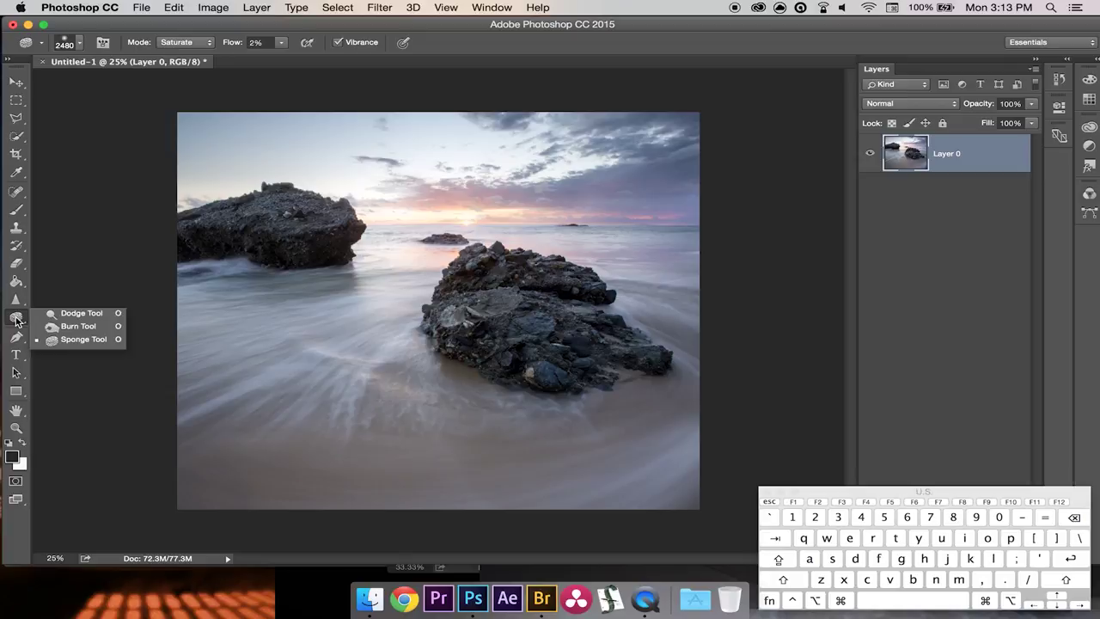
# - Set the Dodge Tool to Midtones, undo a 100% exposure trial stroke, and lower Exposure to 6%
pyautogui.click(50, 315)
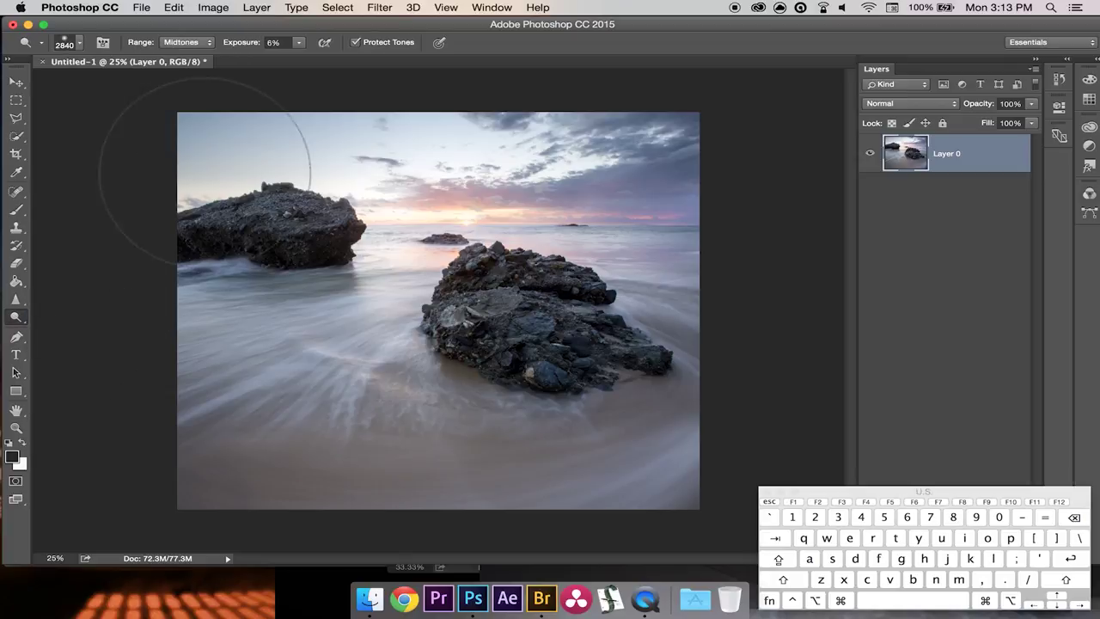
pyautogui.click(203, 48)
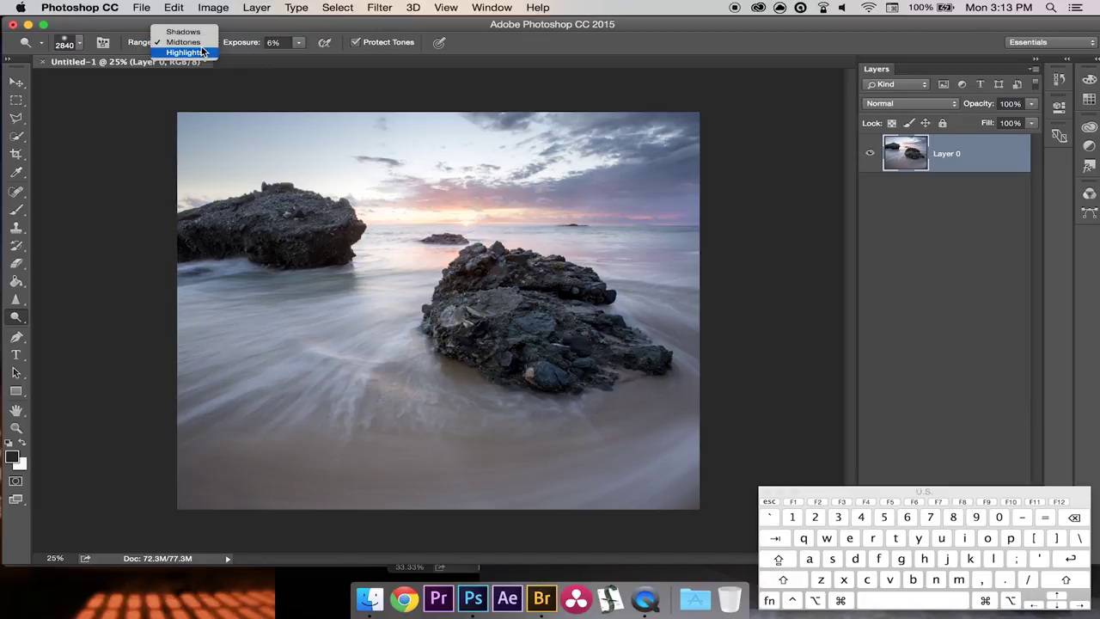
pyautogui.click(175, 43)
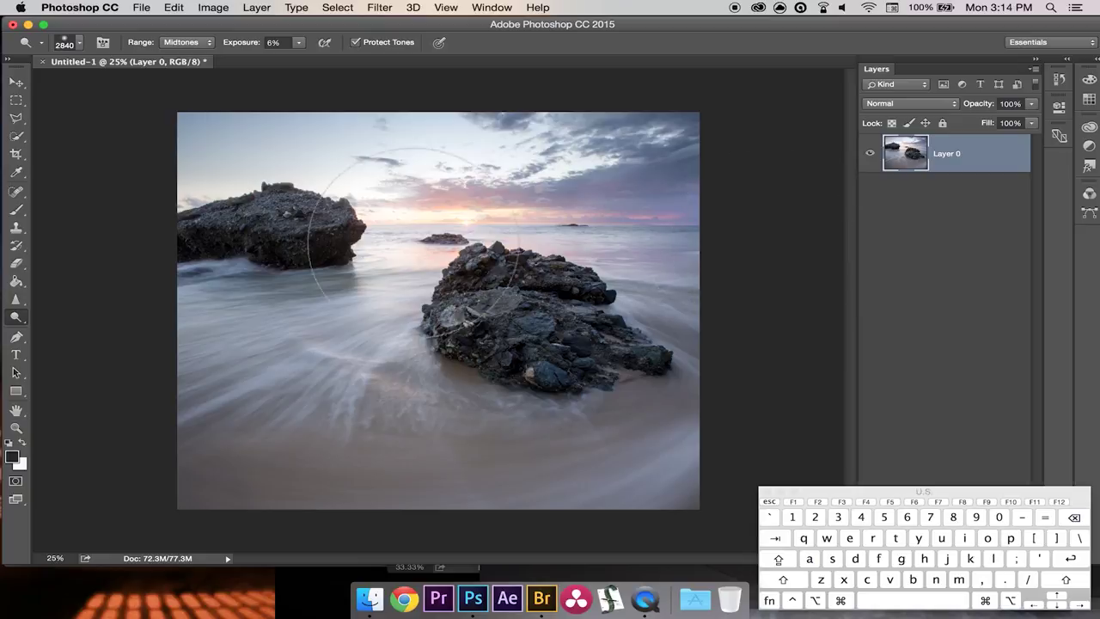
pyautogui.click(297, 42)
pyautogui.moveTo(300, 56); pyautogui.dragTo(372, 63)
pyautogui.moveTo(383, 171)
pyautogui.mouseDown()
pyautogui.moveTo(393, 135)
pyautogui.moveTo(147, 246)
pyautogui.moveTo(430, 221)
pyautogui.moveTo(688, 417)
pyautogui.moveTo(810, 233)
pyautogui.moveTo(828, 256)
pyautogui.mouseUp()
pyautogui.press('super+z')
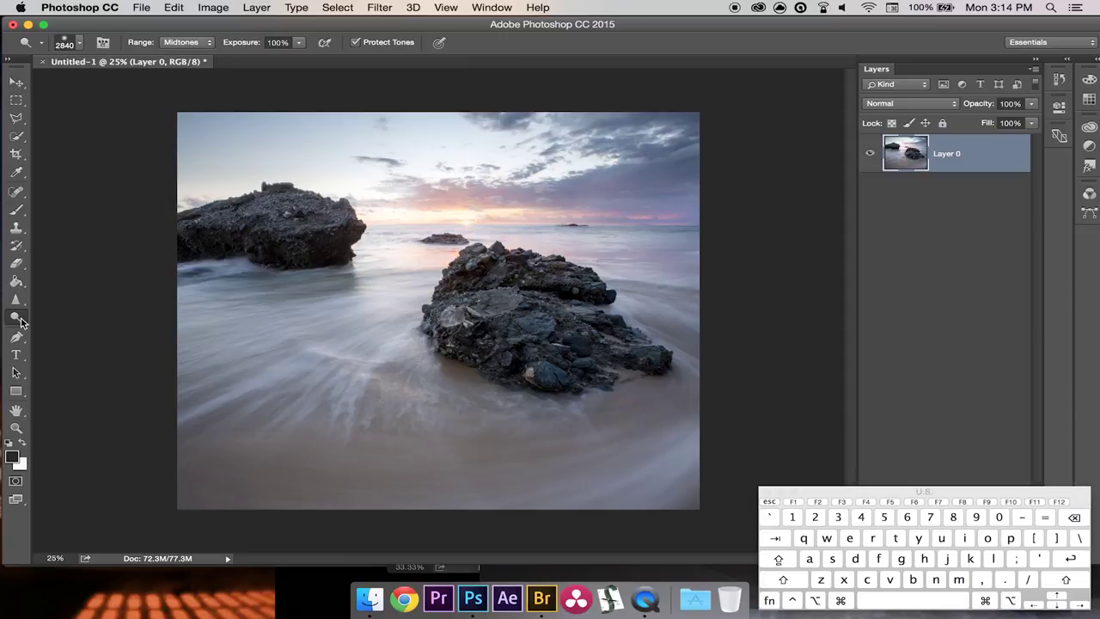
pyautogui.click(299, 43)
pyautogui.moveTo(237, 57); pyautogui.dragTo(231, 57)
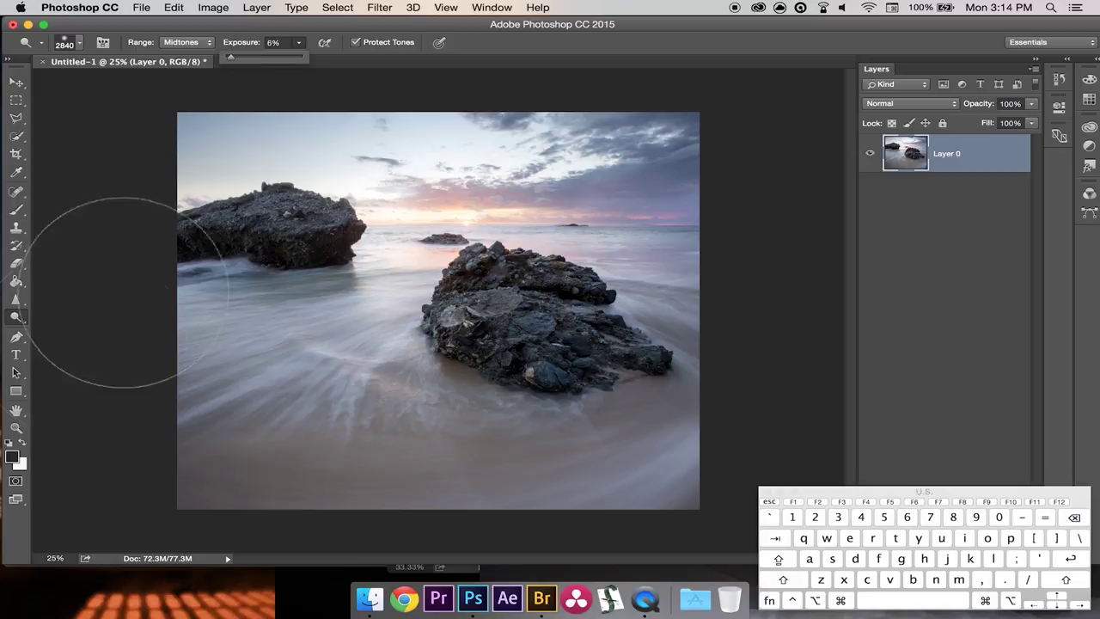
pyautogui.click(16, 320)
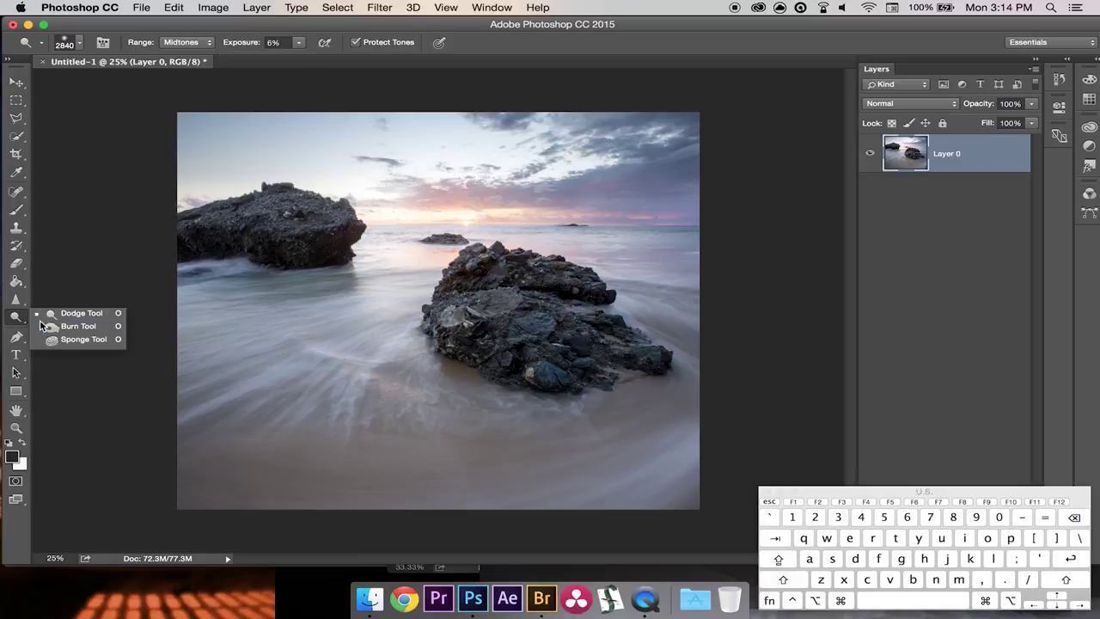
# - Switch to the Burn Tool with the Shadows range at 5% exposure
pyautogui.click(52, 326)
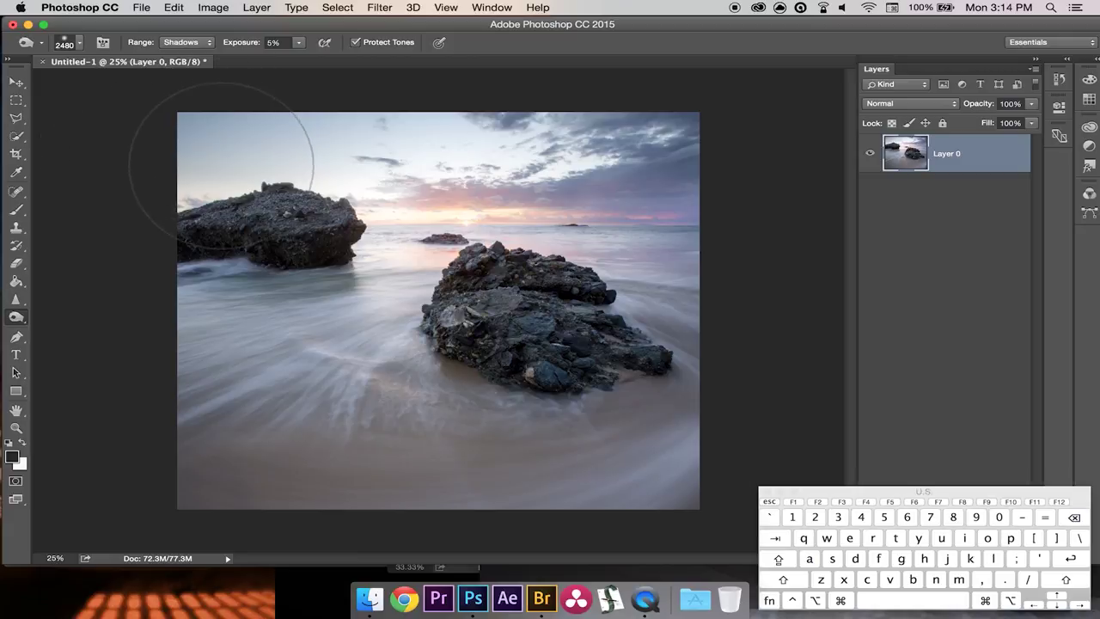
pyautogui.click(194, 45)
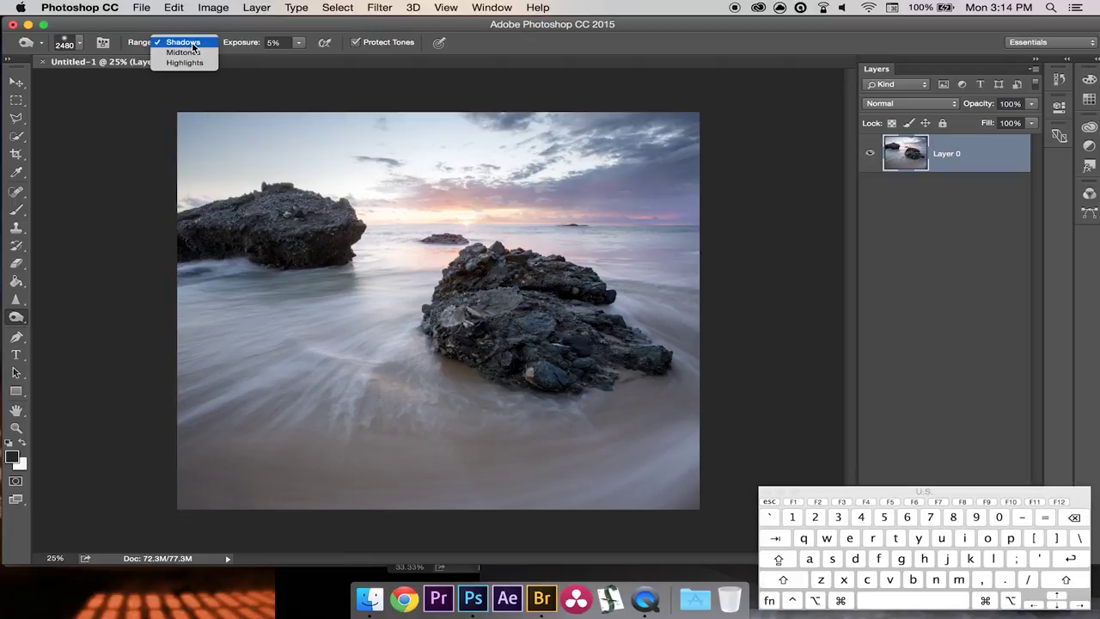
pyautogui.click(189, 41)
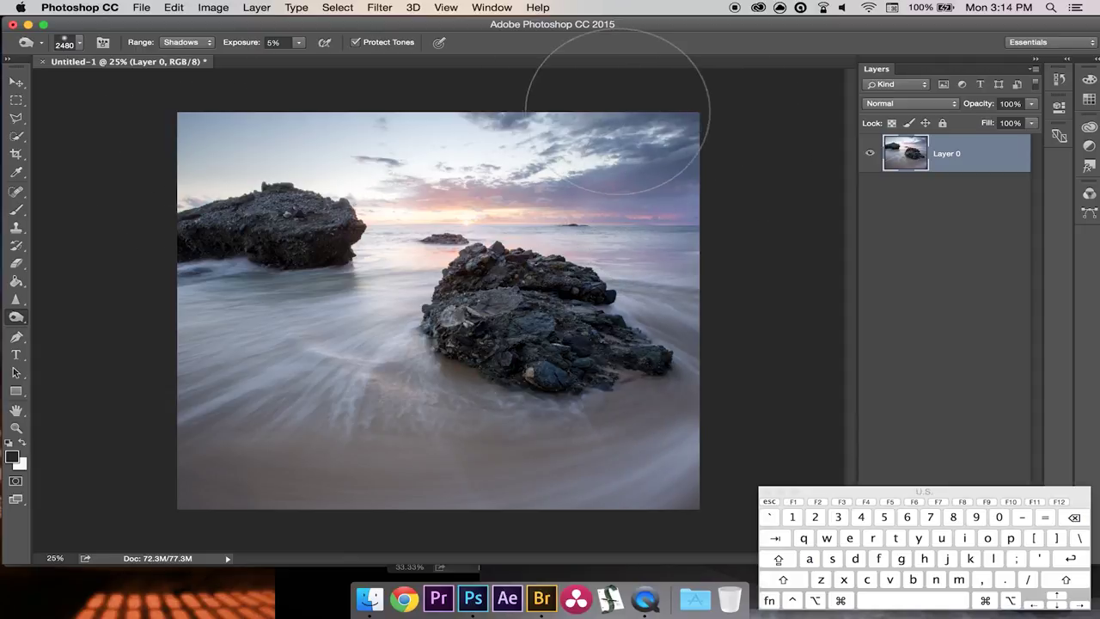
# - Apply Edit > Transform > Flip Horizontal to mirror the beach photo
pyautogui.click(141, 7)
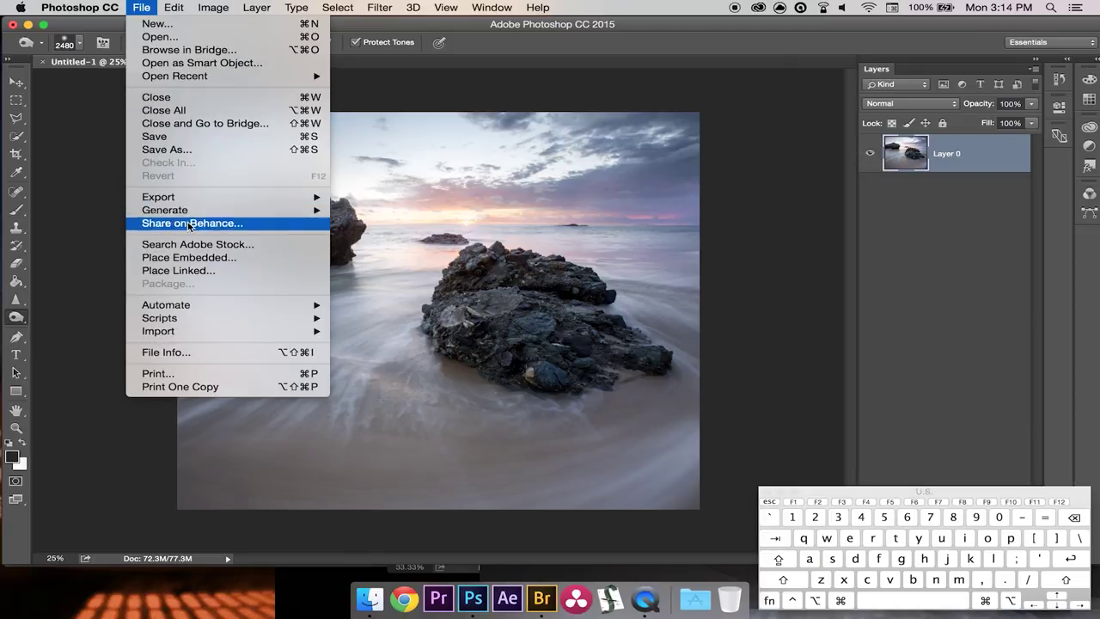
pyautogui.moveTo(180, 4)
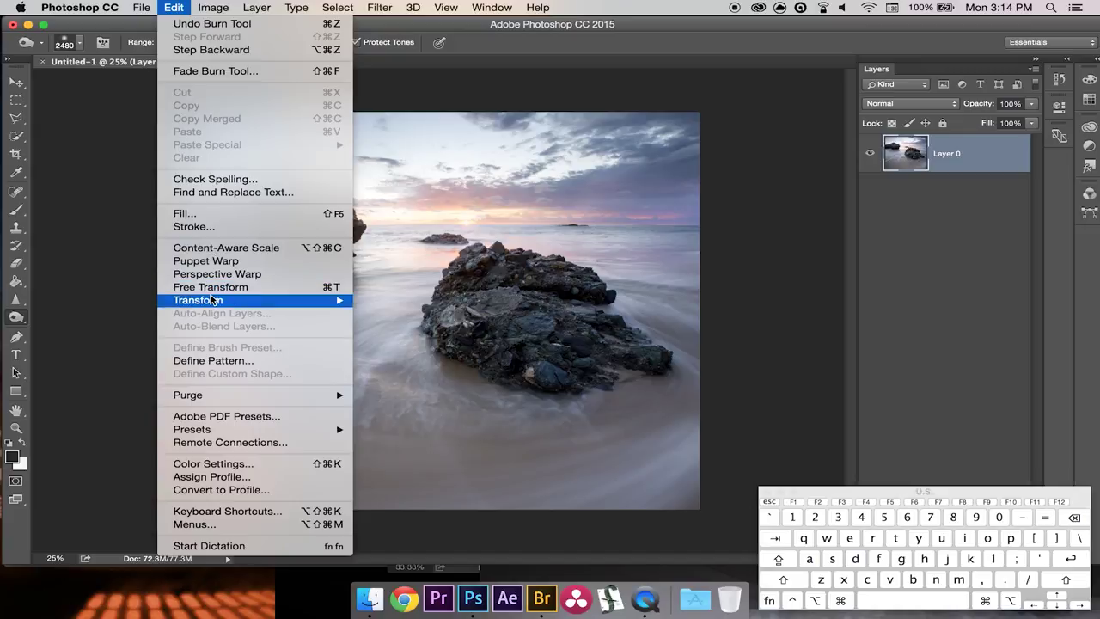
pyautogui.moveTo(271, 301)
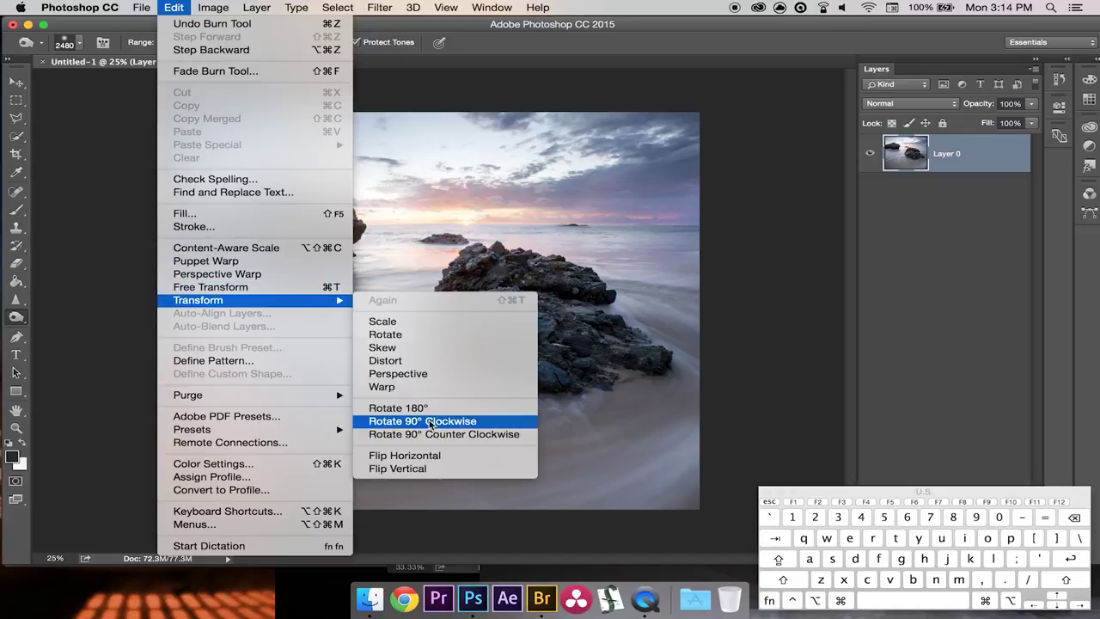
pyautogui.click(431, 458)
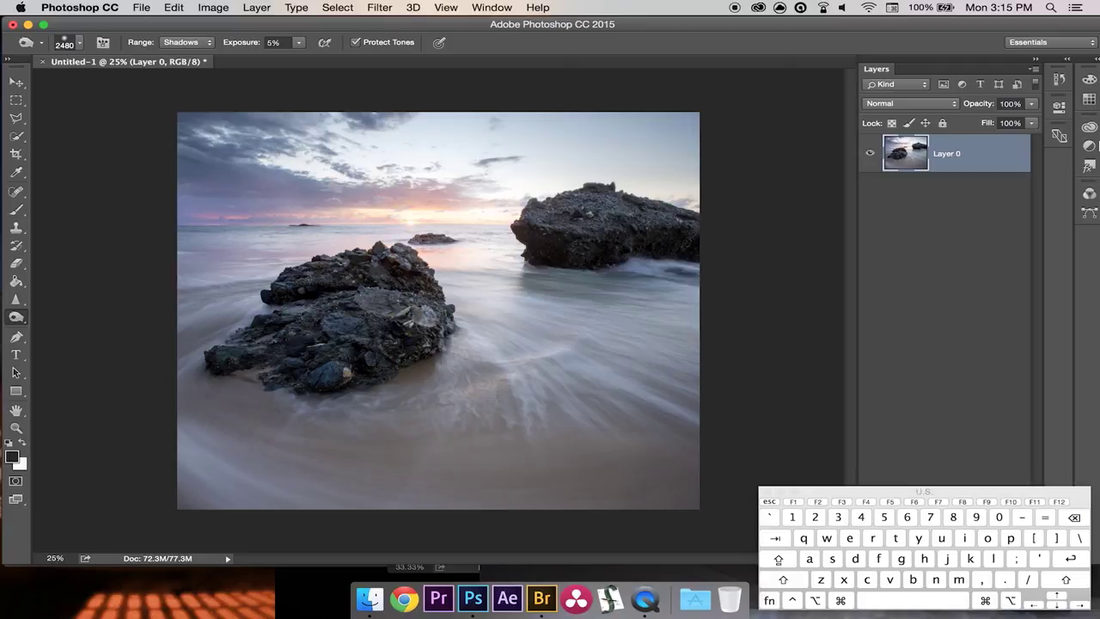
pyautogui.press('c')
pyautogui.moveTo(439, 504); pyautogui.dragTo(440, 494)
pyautogui.moveTo(440, 123); pyautogui.dragTo(439, 130)
pyautogui.click(691, 43)
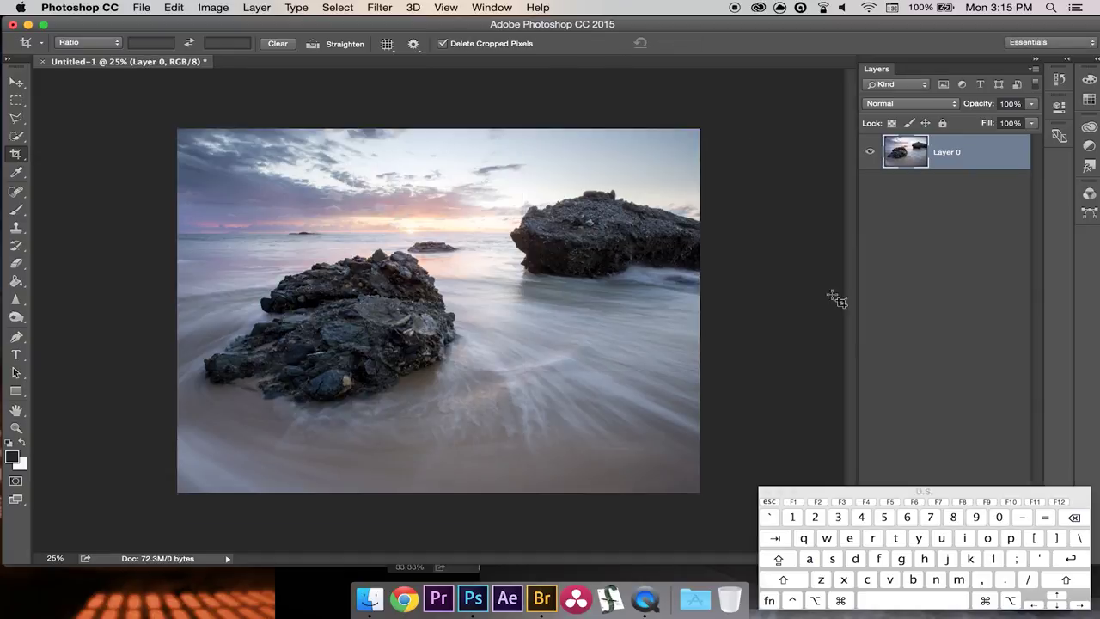
pyautogui.press('v')
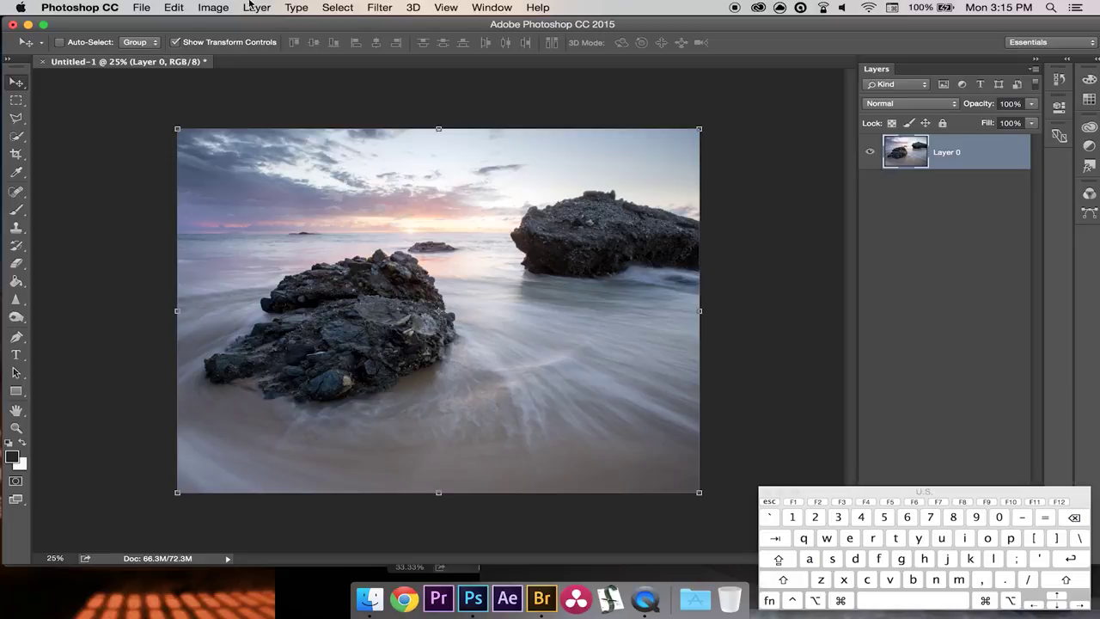
# - Start Save As and choose the Dobis > Seascapes New folder as the destination
pyautogui.click(142, 7)
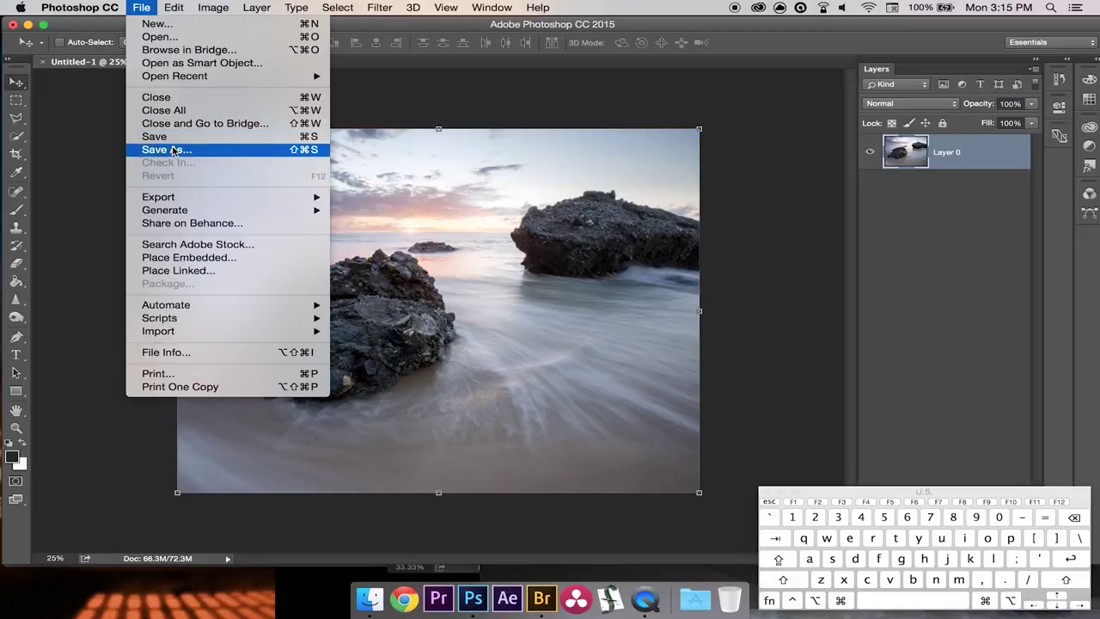
pyautogui.press('Escape')
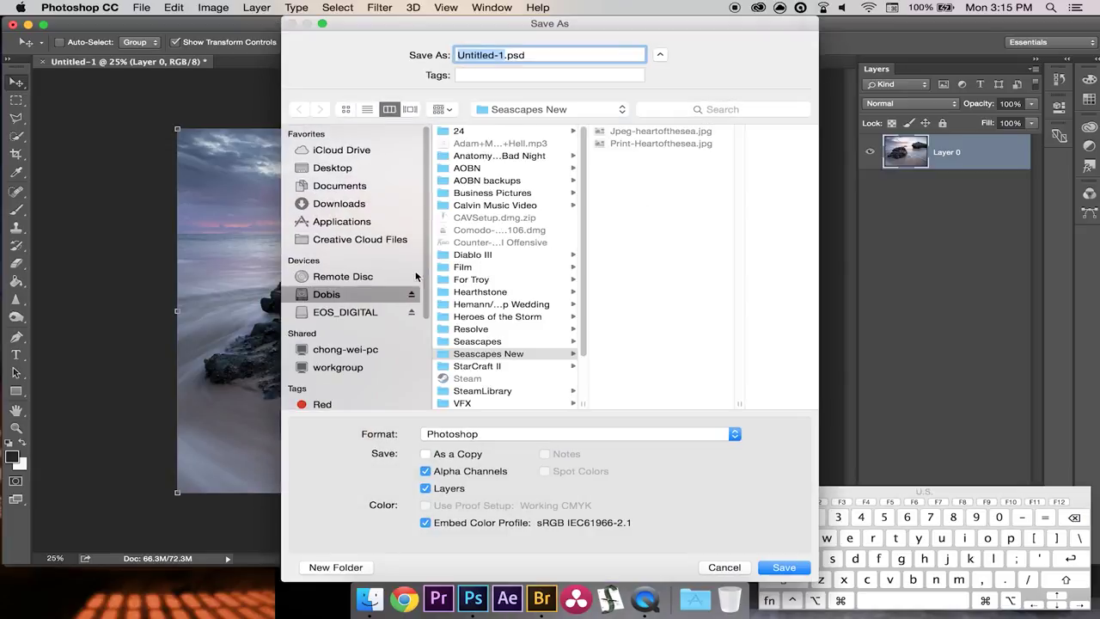
pyautogui.click(338, 297)
pyautogui.scroll(-3, 481, 318)
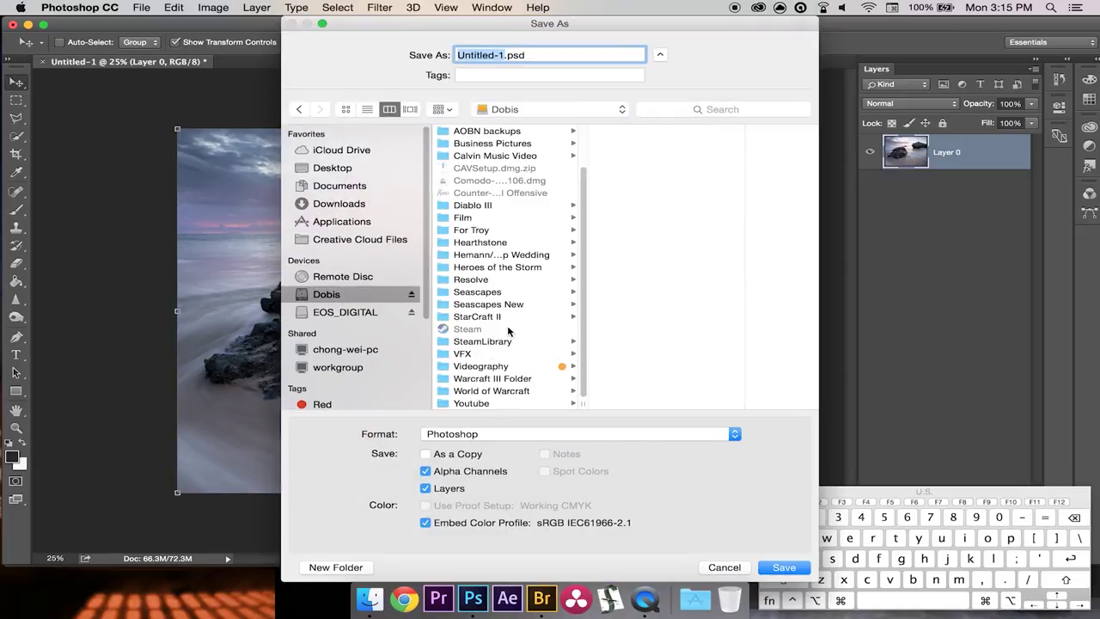
pyautogui.scroll(3, 559, 219)
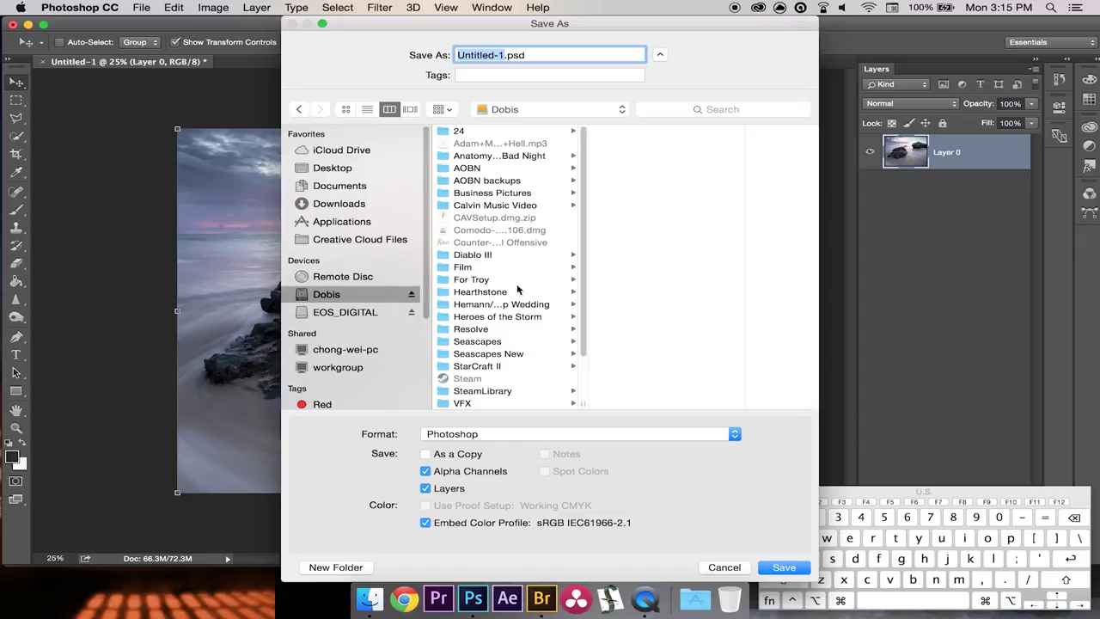
pyautogui.click(506, 356)
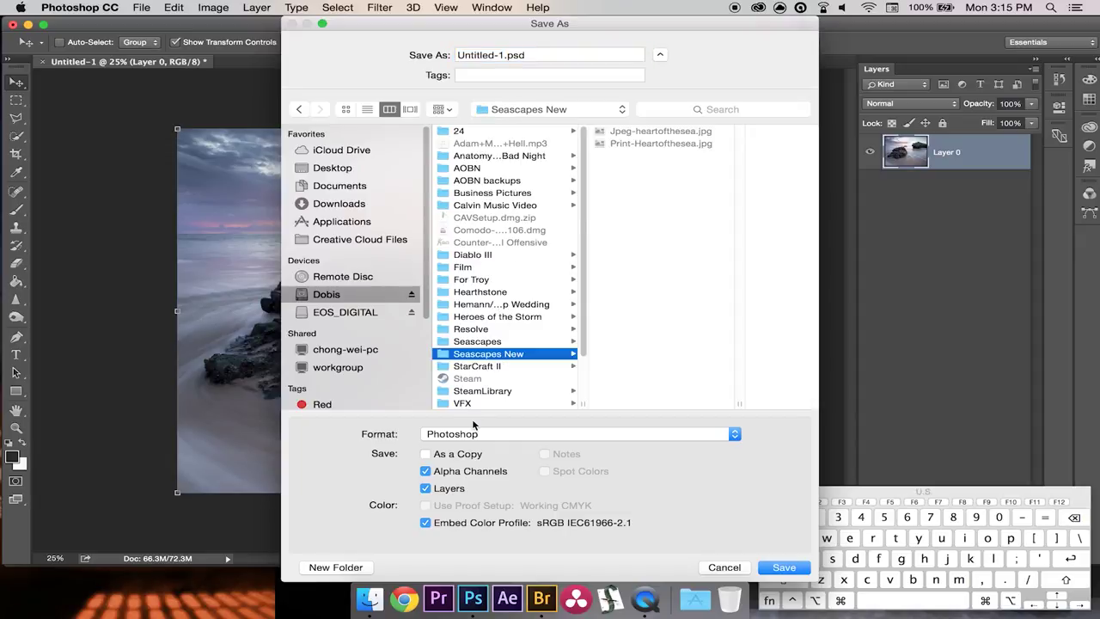
# - Name the file Heartiftgesea-Print
pyautogui.click(503, 55)
pyautogui.write('Heartiftge')
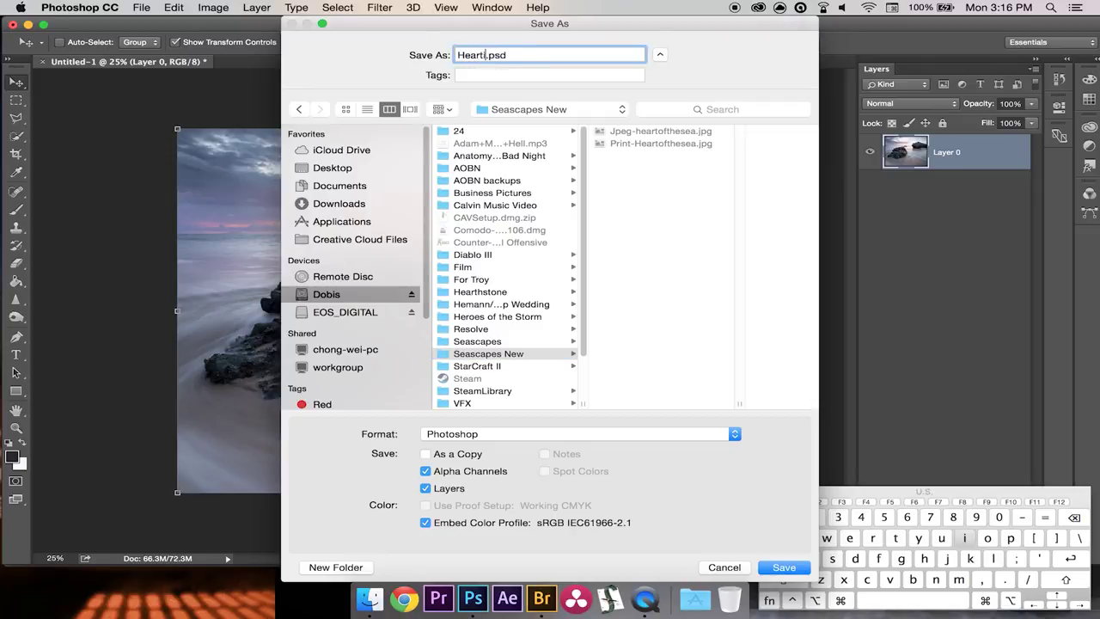
pyautogui.write('sea')
pyautogui.write('-o')
pyautogui.press('BackSpace')
pyautogui.write('pRINT')
pyautogui.press('BackSpace')
pyautogui.press('BackSpace')
pyautogui.press('BackSpace')
pyautogui.press('BackSpace')
pyautogui.press('BackSpace')
pyautogui.write('Print')
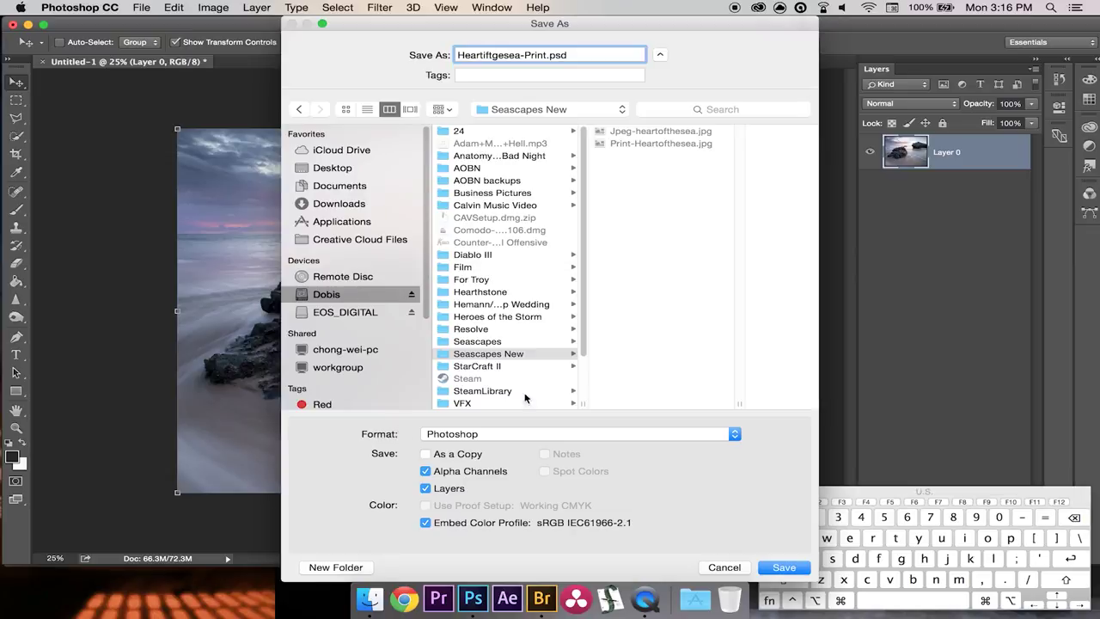
# - Set the format to JPEG and save it at Quality 12
pyautogui.click(588, 439)
pyautogui.click(434, 520)
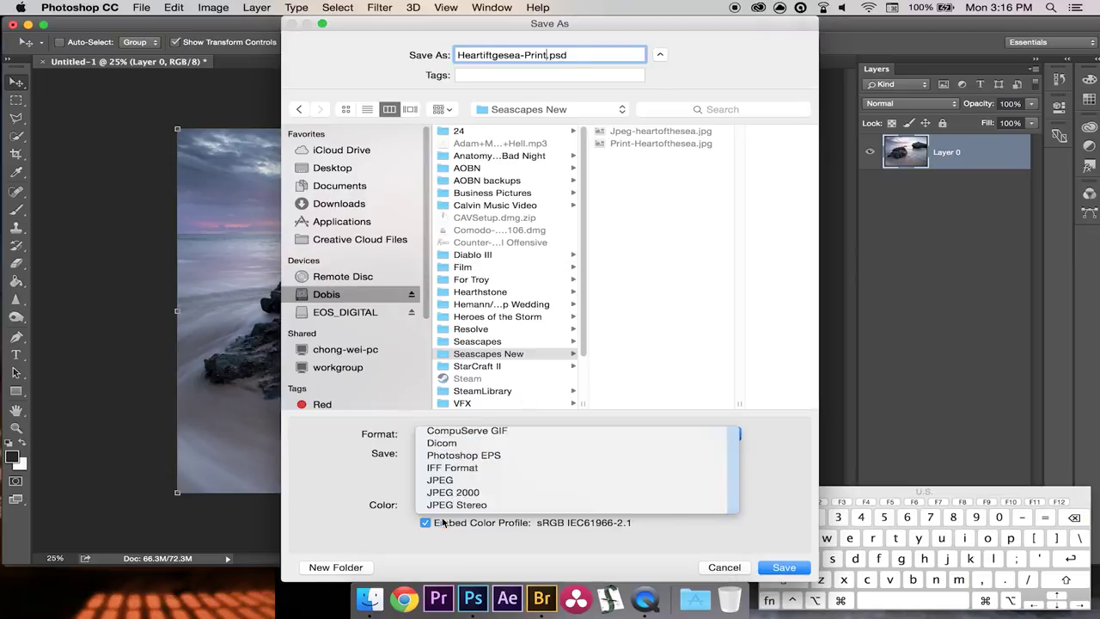
pyautogui.click(621, 435)
pyautogui.click(431, 436)
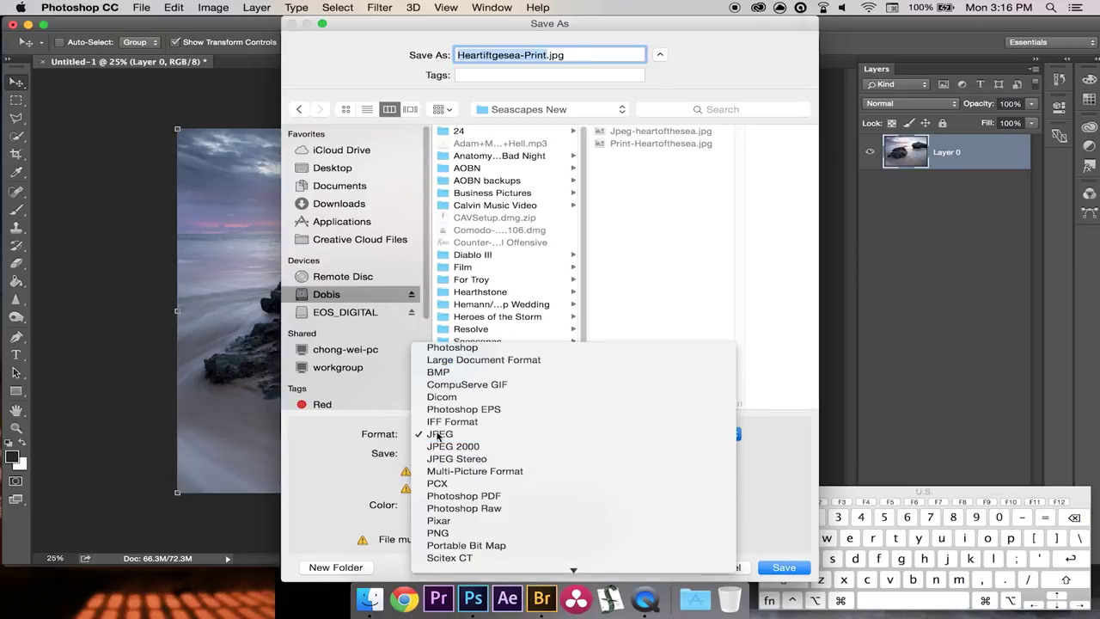
pyautogui.click(762, 568)
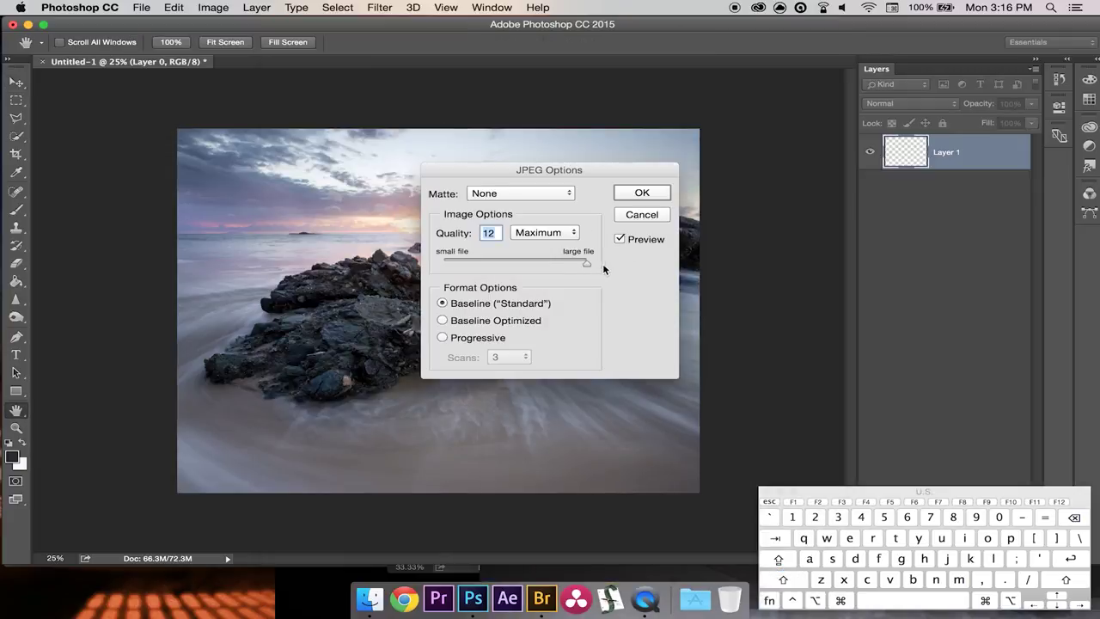
pyautogui.click(641, 193)
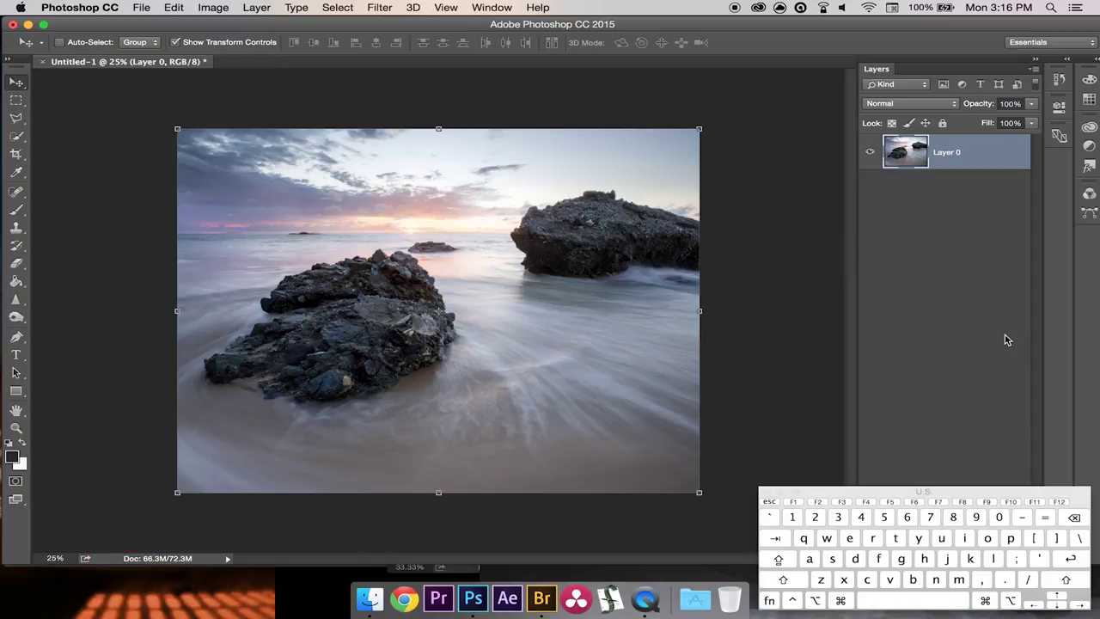
# - Resize the image to 2000 px wide with linked proportions, giving 2000 × 1548 px
pyautogui.press('super+alt+i')
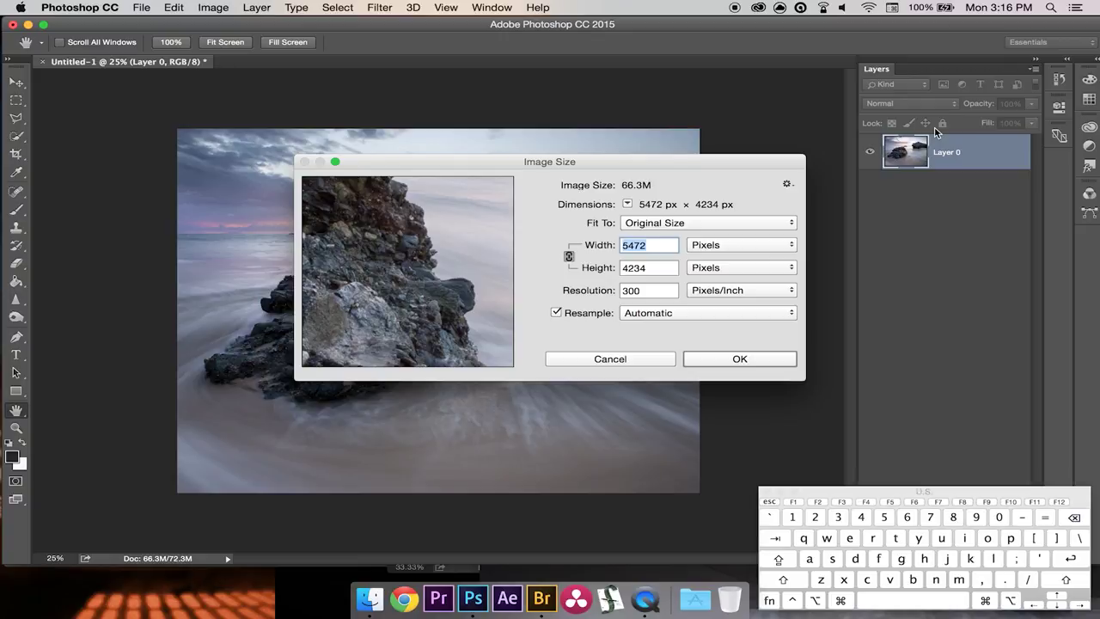
pyautogui.write('2000')
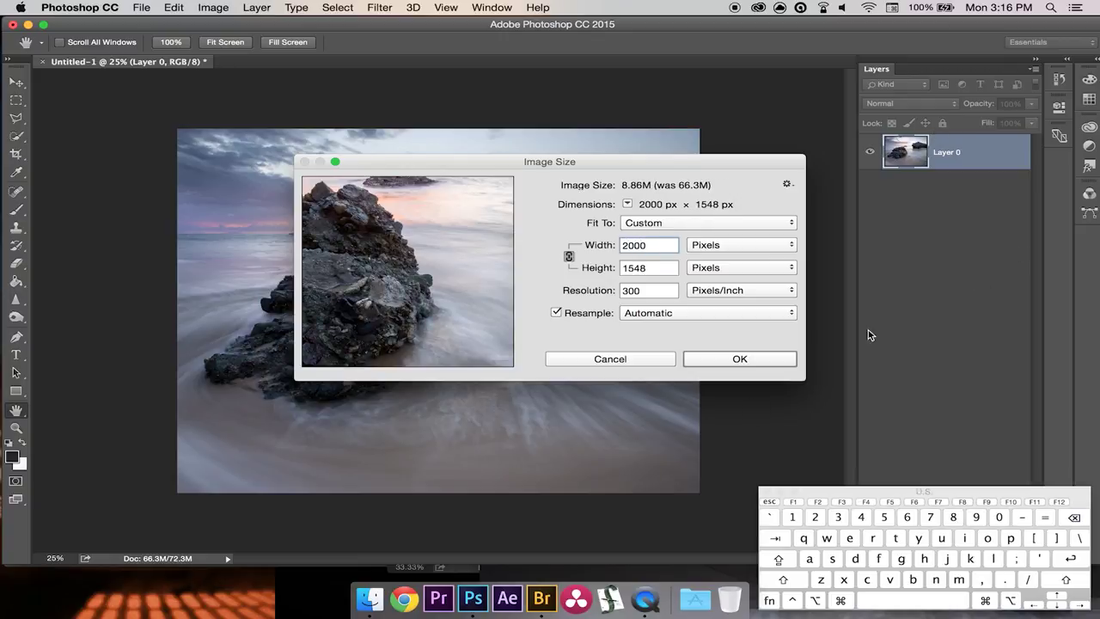
pyautogui.click(734, 360)
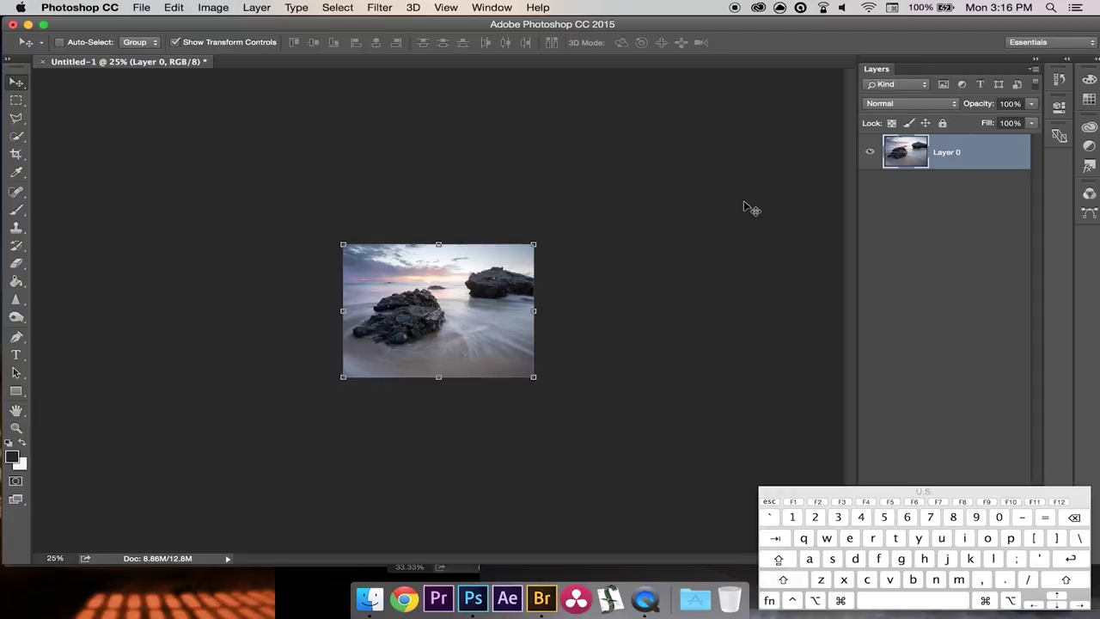
# - Save a quality-12 JPEG named 'Heartofthesea-jpeg' in Seascapes New, then minimize Photoshop
pyautogui.click(141, 6)
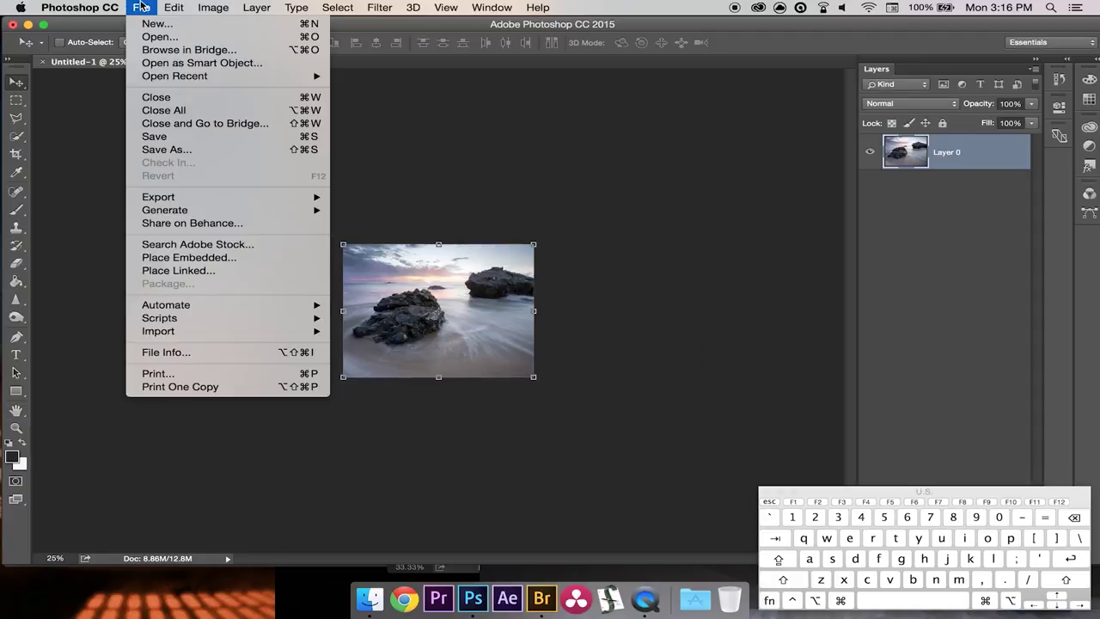
pyautogui.click(169, 150)
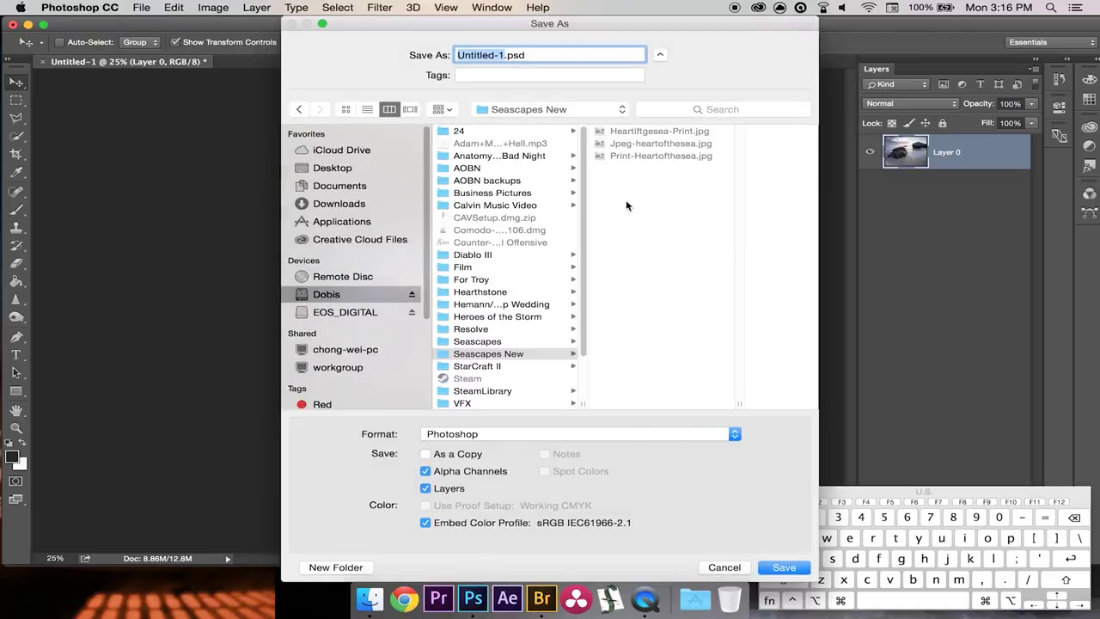
pyautogui.press('BackSpace')
pyautogui.write('Hearto')
pyautogui.write('fthesea')
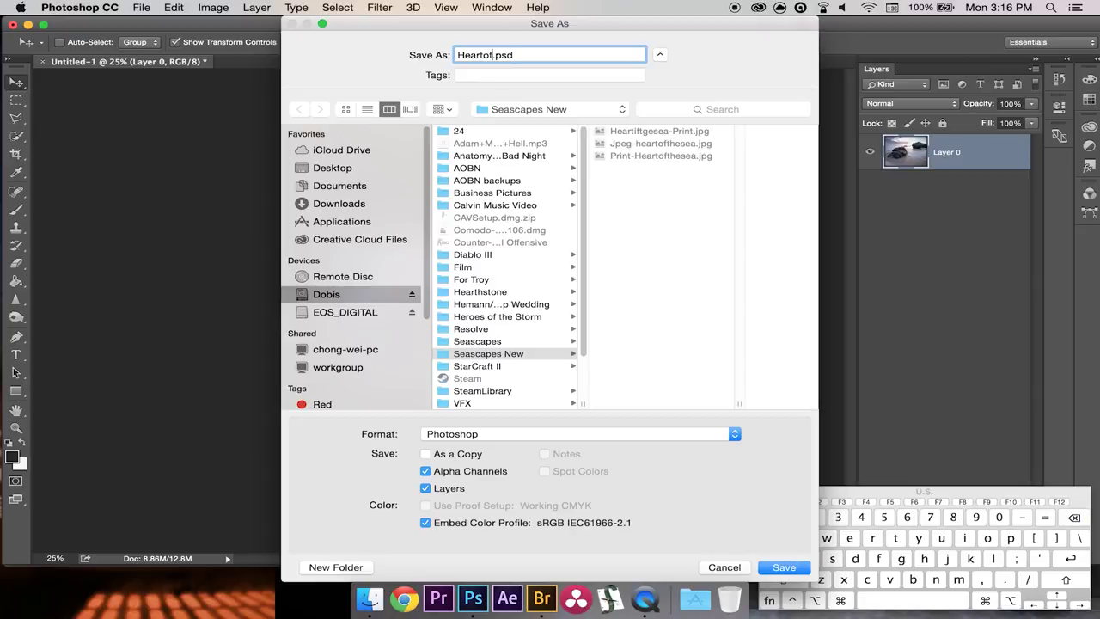
pyautogui.write('-jpeg')
pyautogui.click(596, 435)
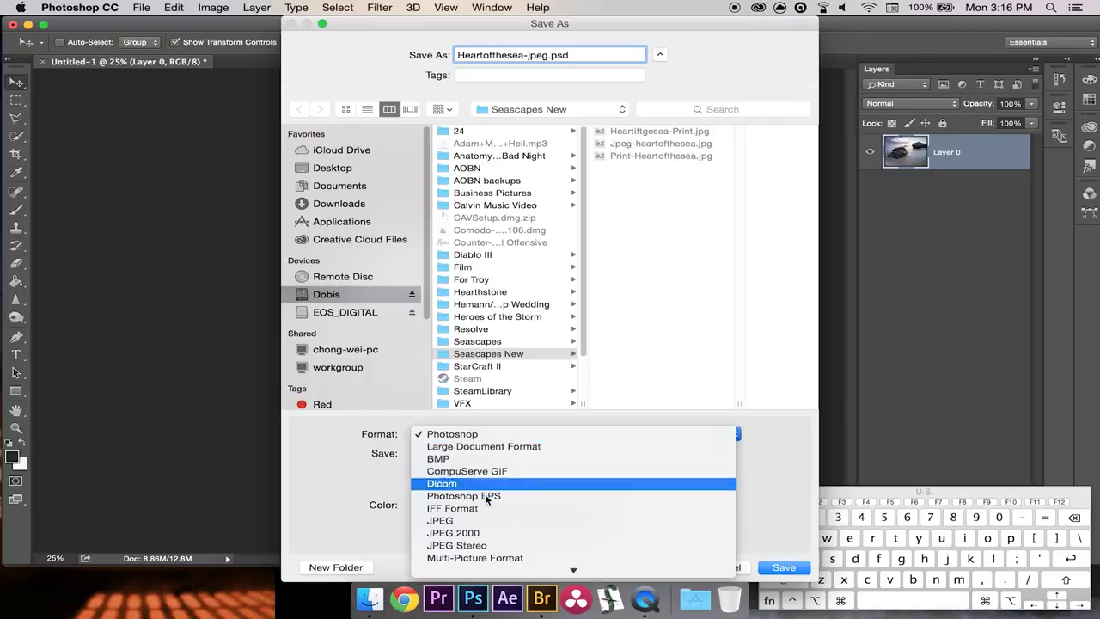
pyautogui.click(440, 522)
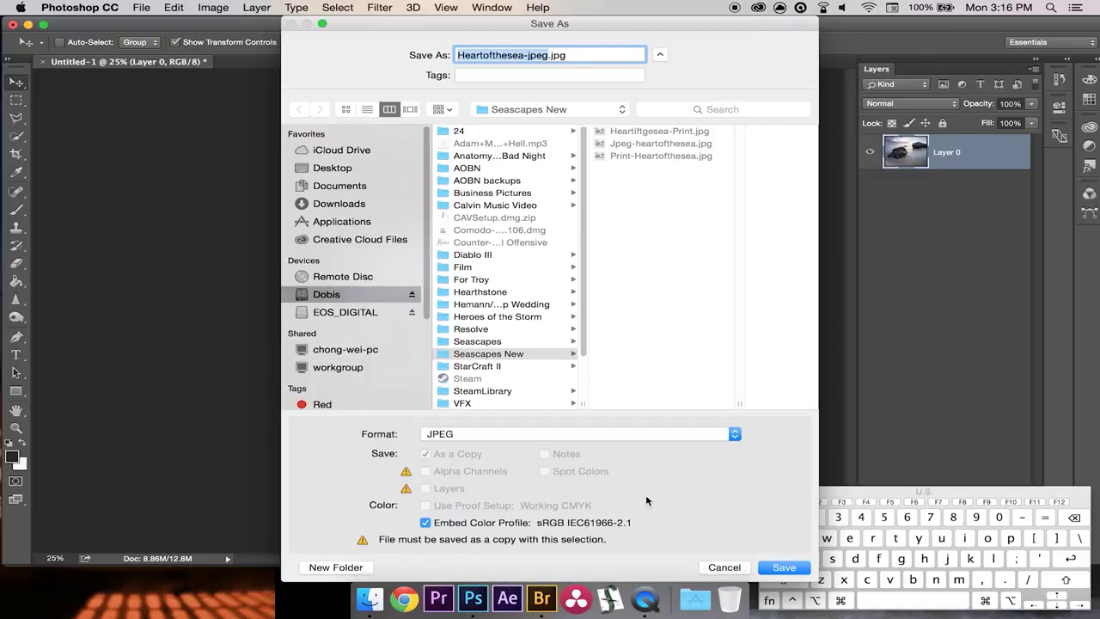
pyautogui.click(785, 567)
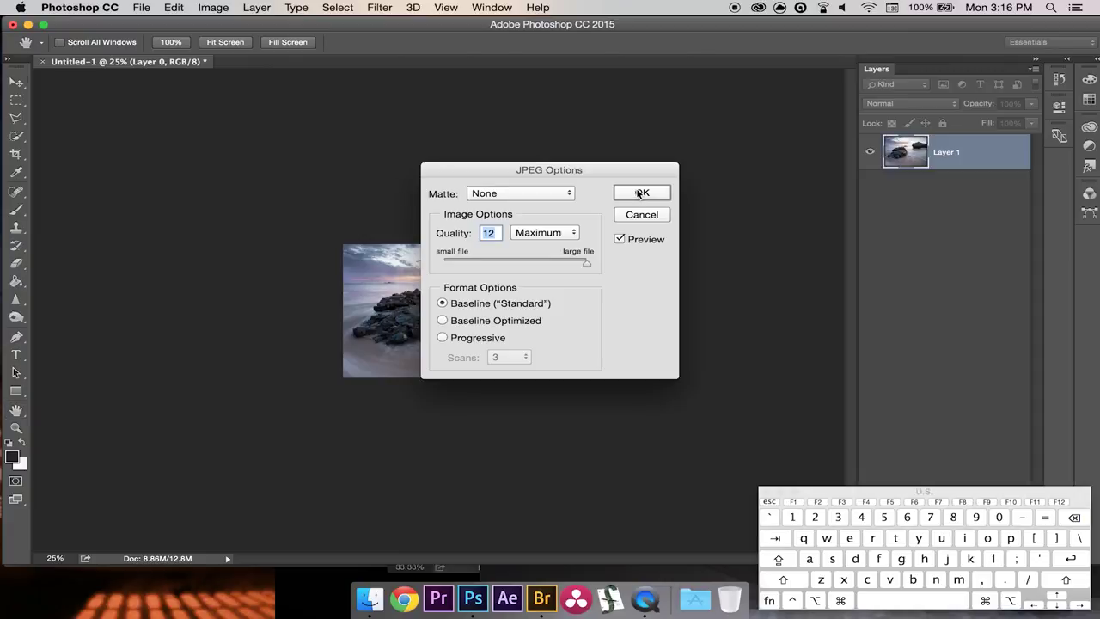
pyautogui.click(643, 192)
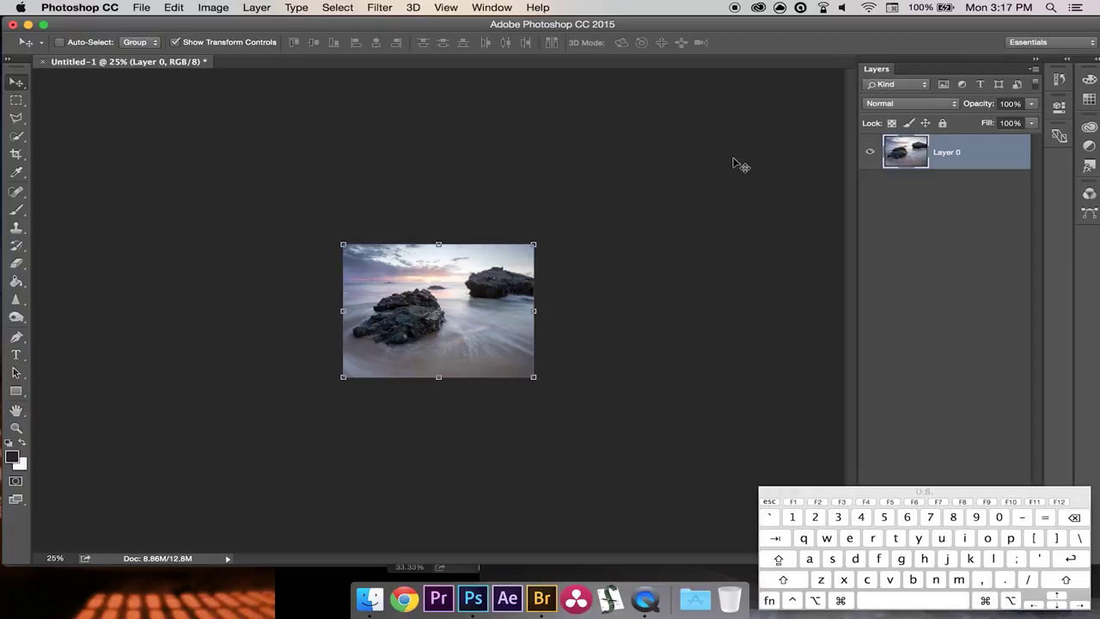
pyautogui.press('super+plus')
pyautogui.press('super+plus')
pyautogui.press('super+plus')
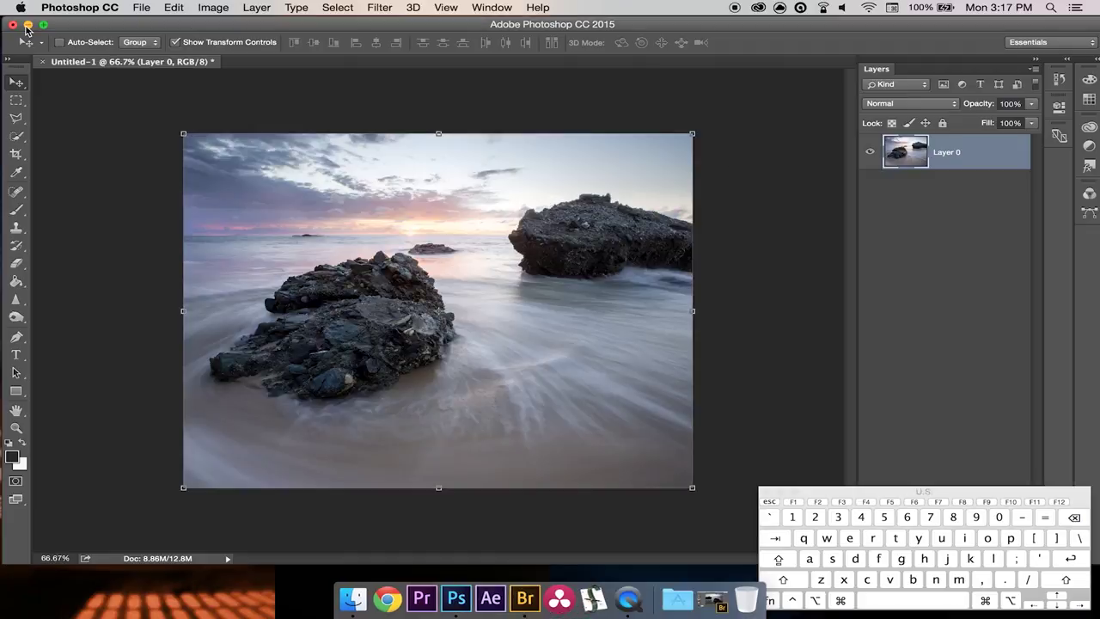
pyautogui.press('ctrl+super+m')
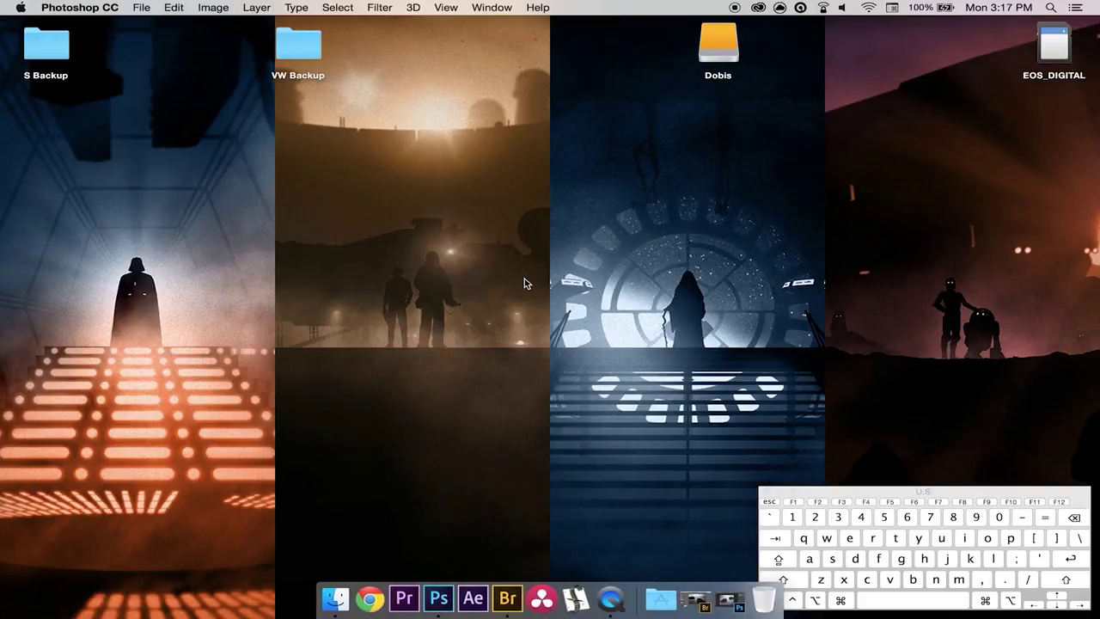